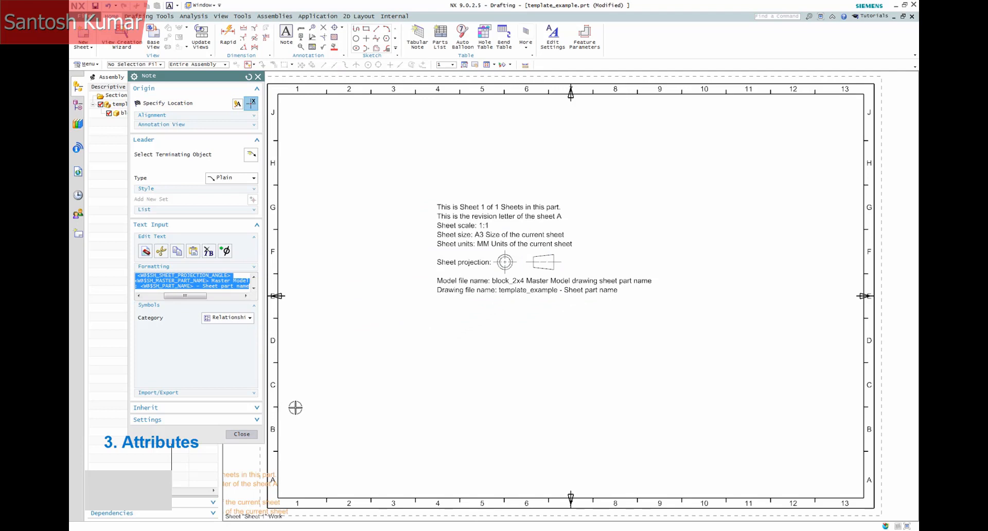
Close the note editing, add Sheet 2 as a standard A4 sheet without views, and reopen Sheet 1
key("Escape")
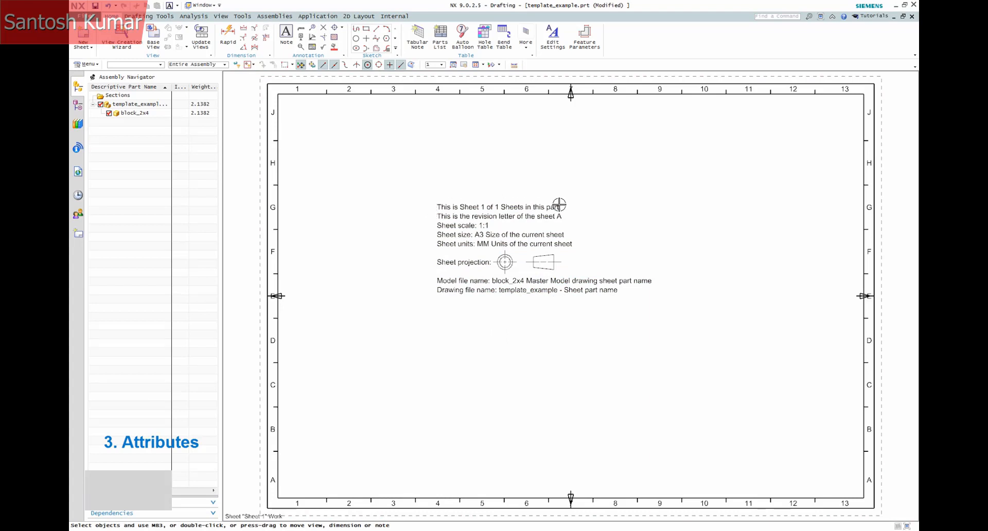
left_click(78, 107)
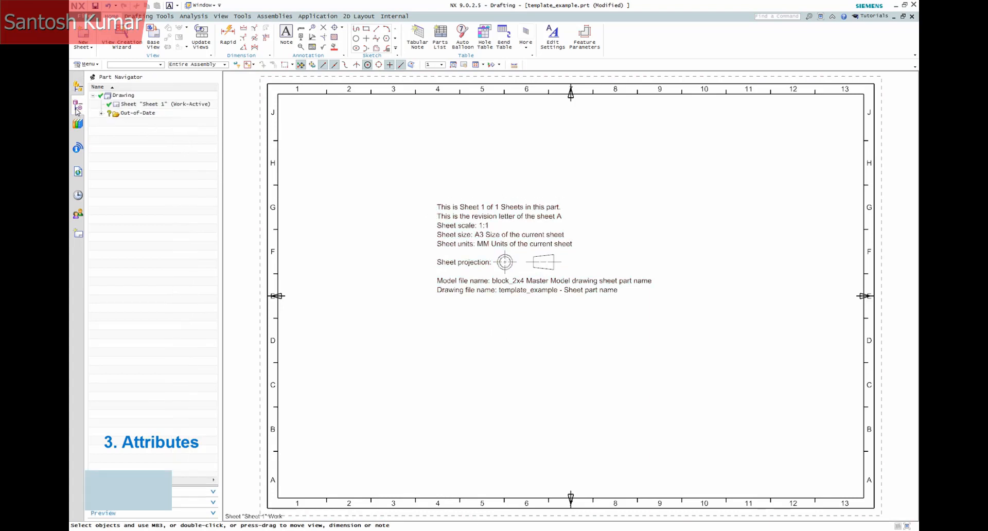
left_click(136, 105)
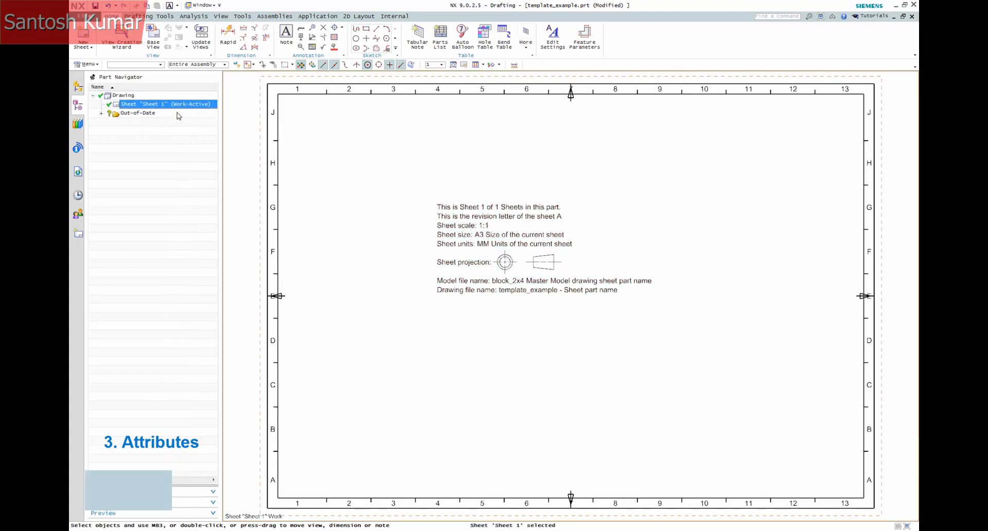
left_click(170, 139)
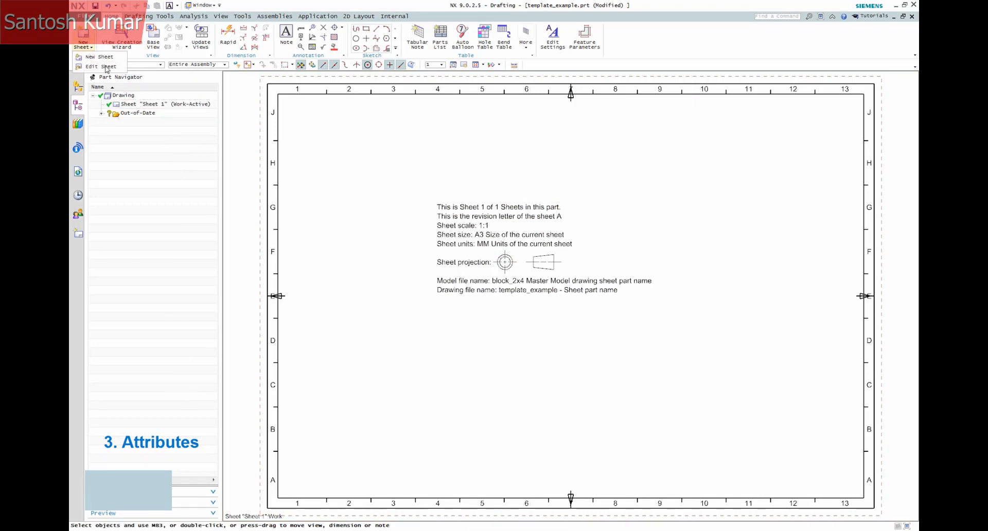
left_click(83, 37)
left_click(222, 128)
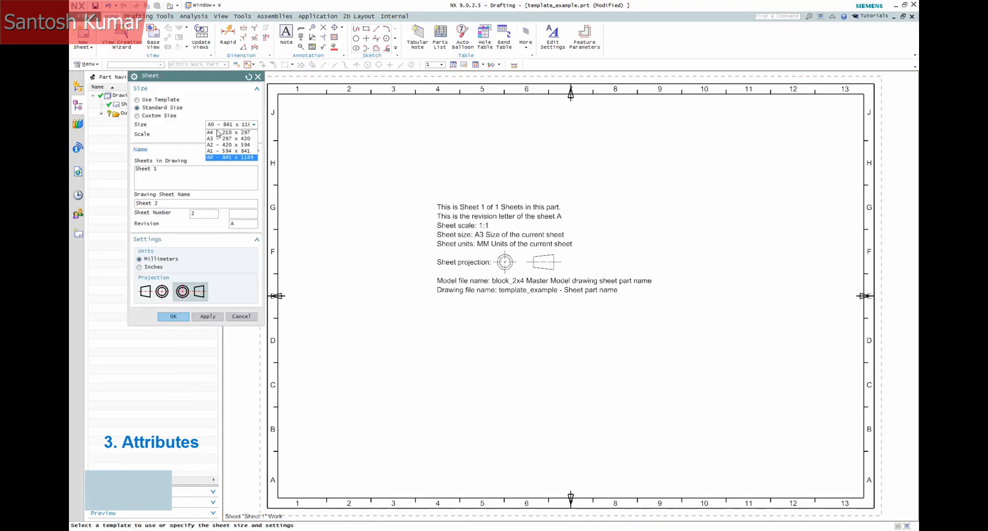
left_click(224, 159)
left_click(173, 316)
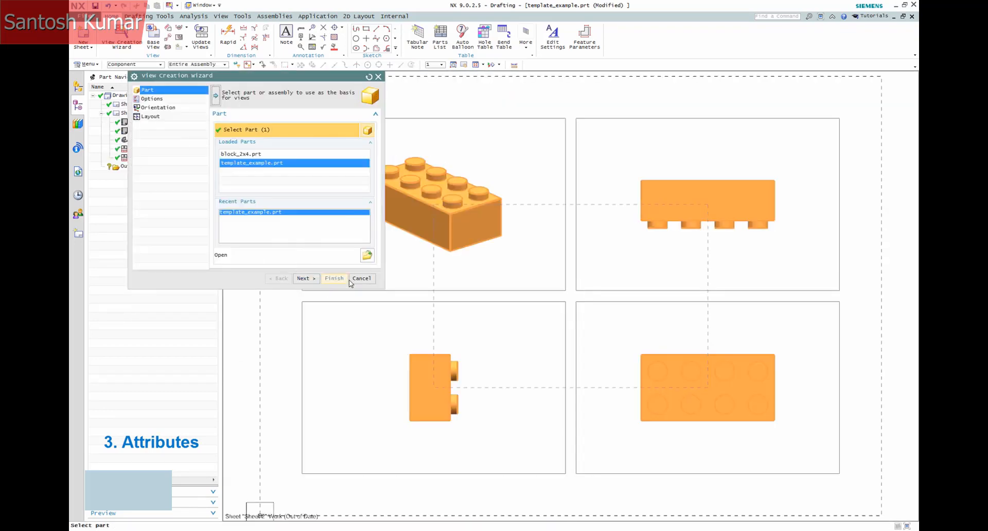
left_click(360, 278)
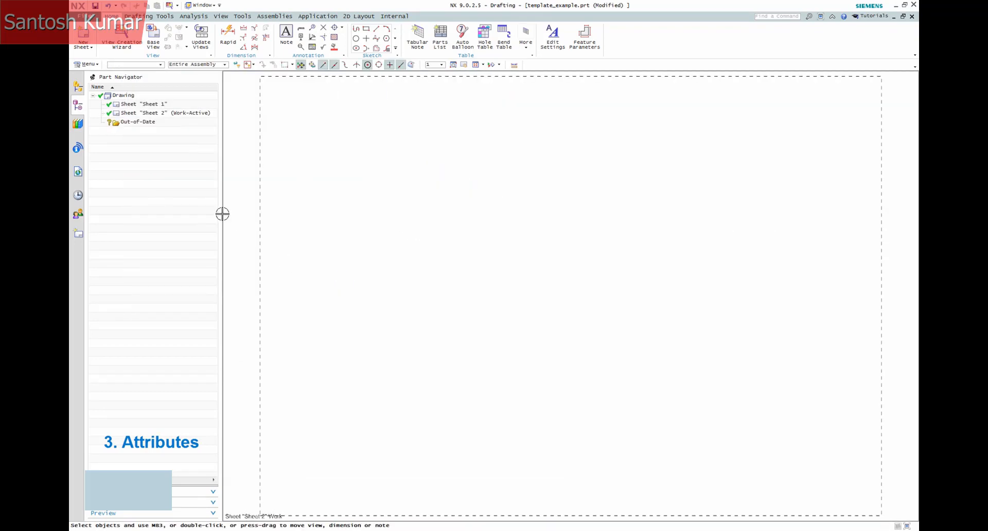
double_click(164, 104)
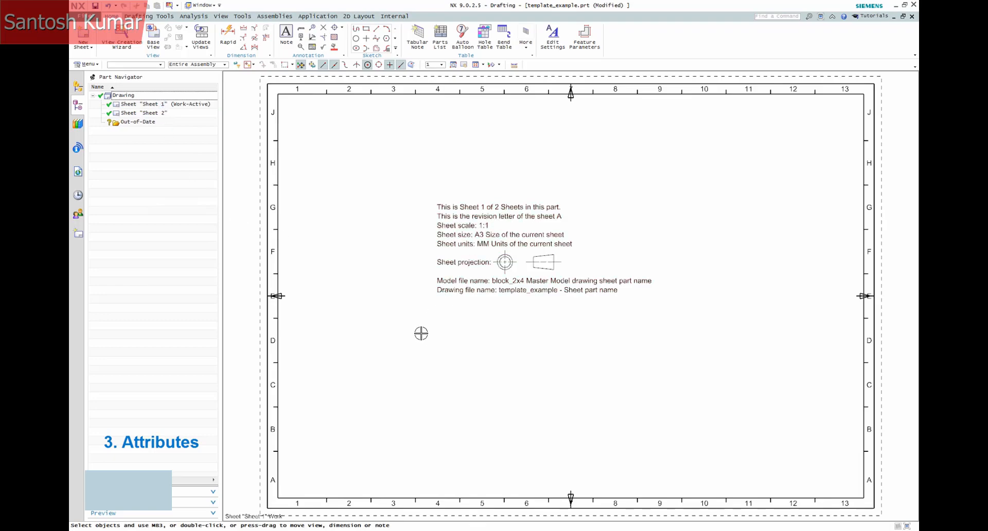
Add Sheet 3 as a standard A4 sheet without views and return to Sheet 1
left_click(82, 47)
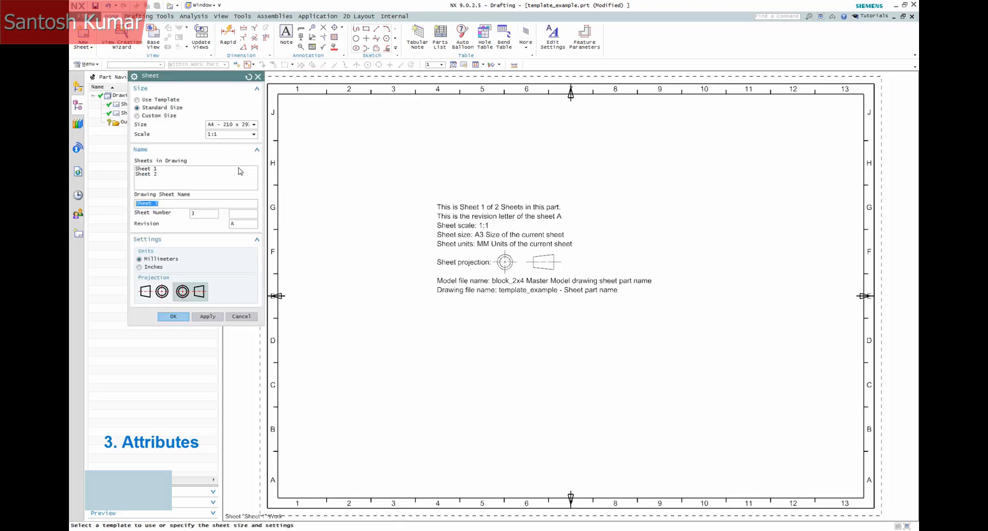
left_click(173, 316)
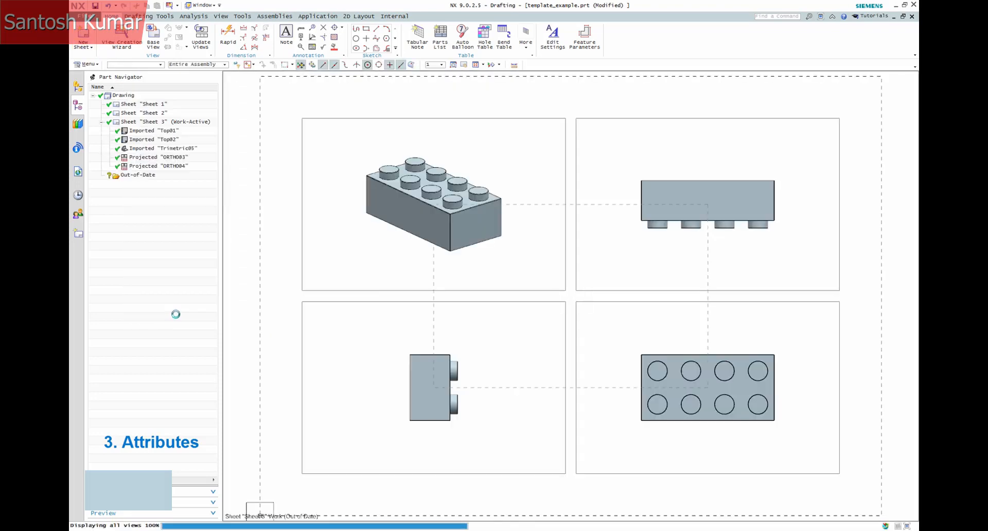
left_click(359, 279)
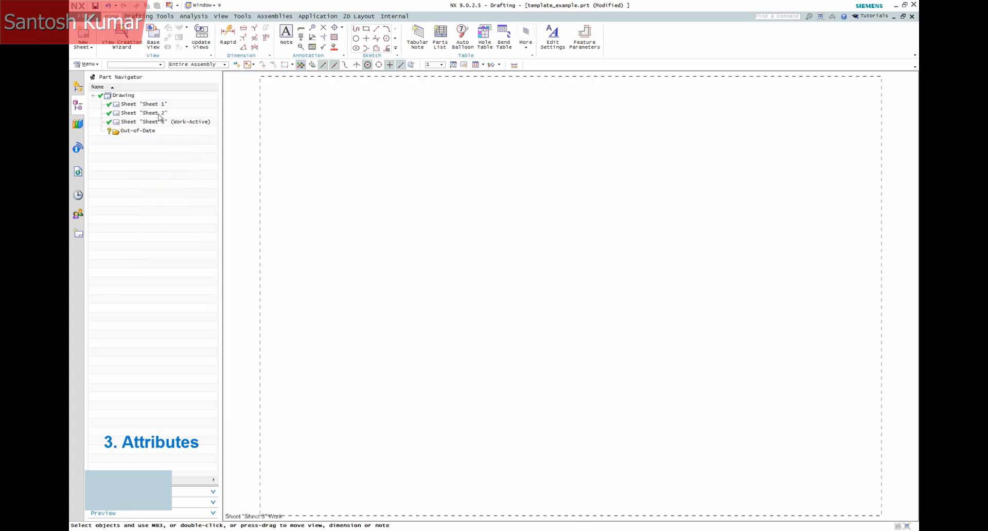
left_click(161, 104)
double_click(160, 105)
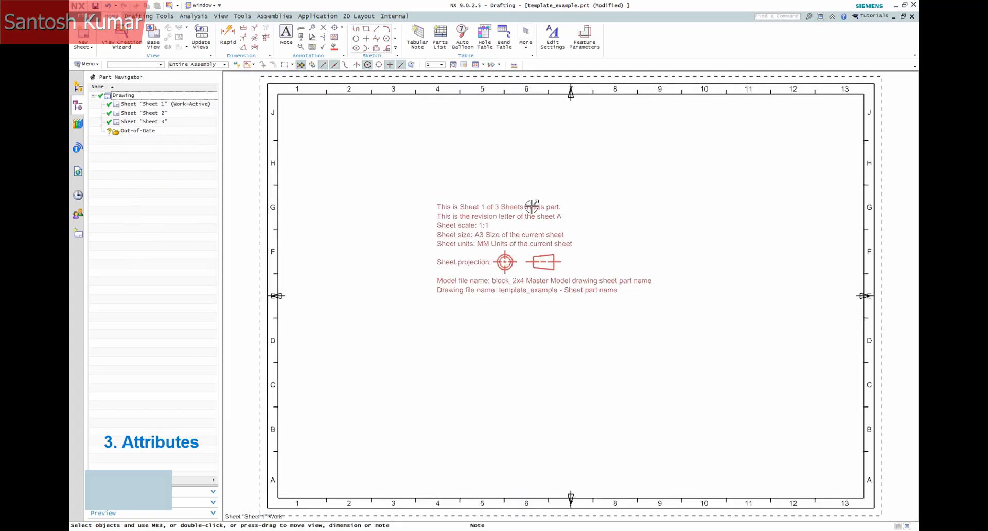
Copy the sheet attribute note from Sheet 1 and paste it near the middle of Sheet 2
left_click(459, 225)
key("Escape")
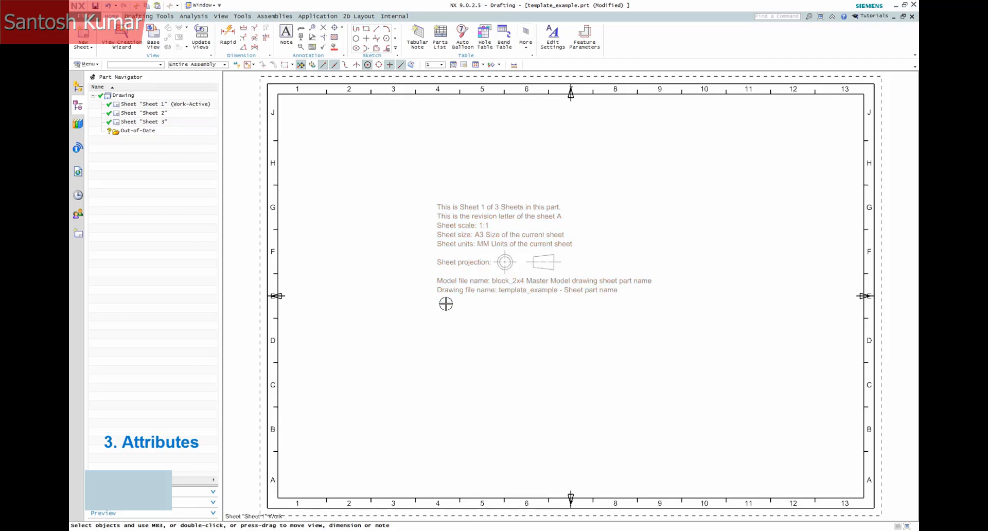
double_click(159, 113)
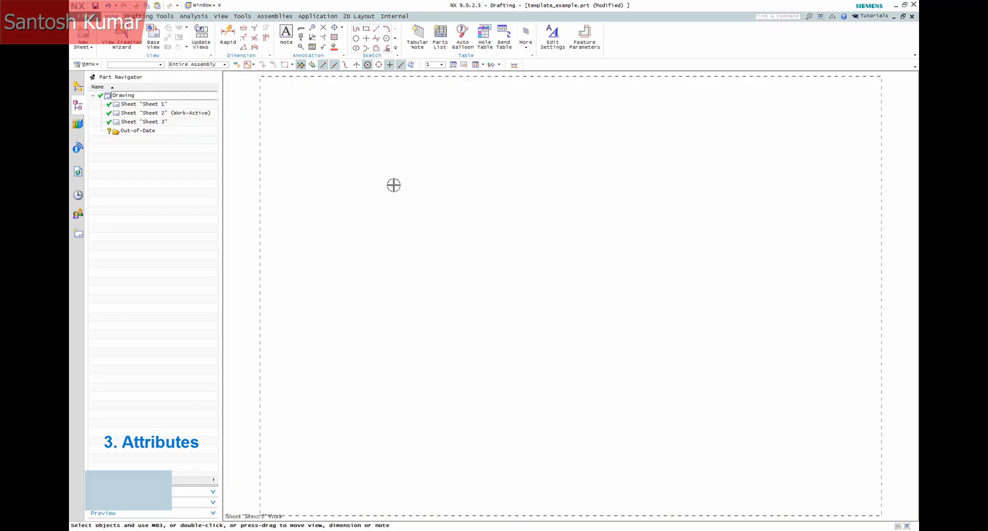
key("ctrl+v")
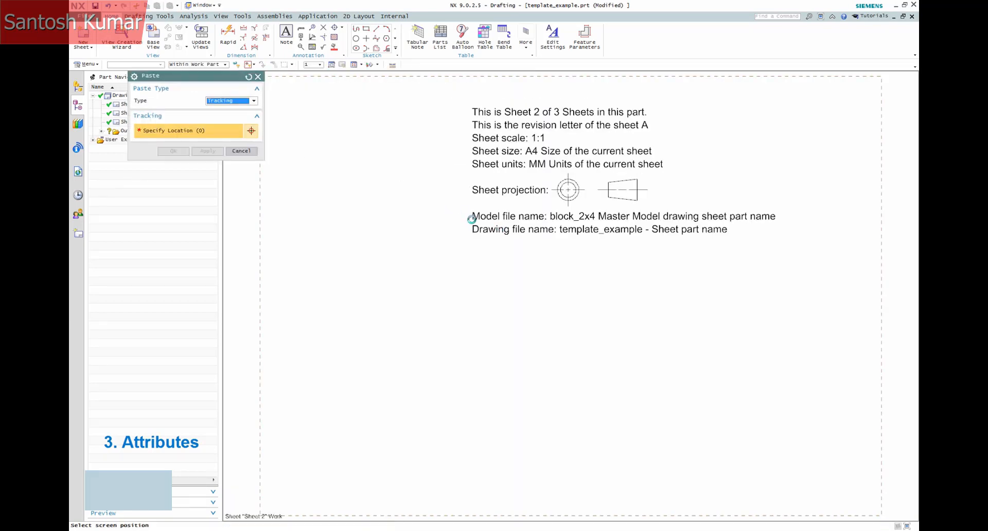
left_click(242, 151)
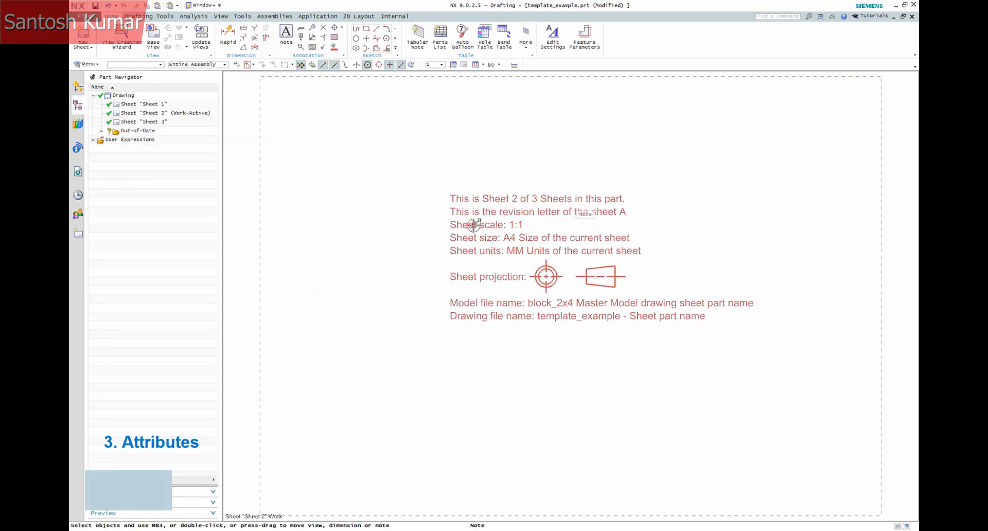
Compare the sheet attribute notes on Sheet 1 and Sheet 2, discarding any further paste, and return to Sheet 1
double_click(144, 104)
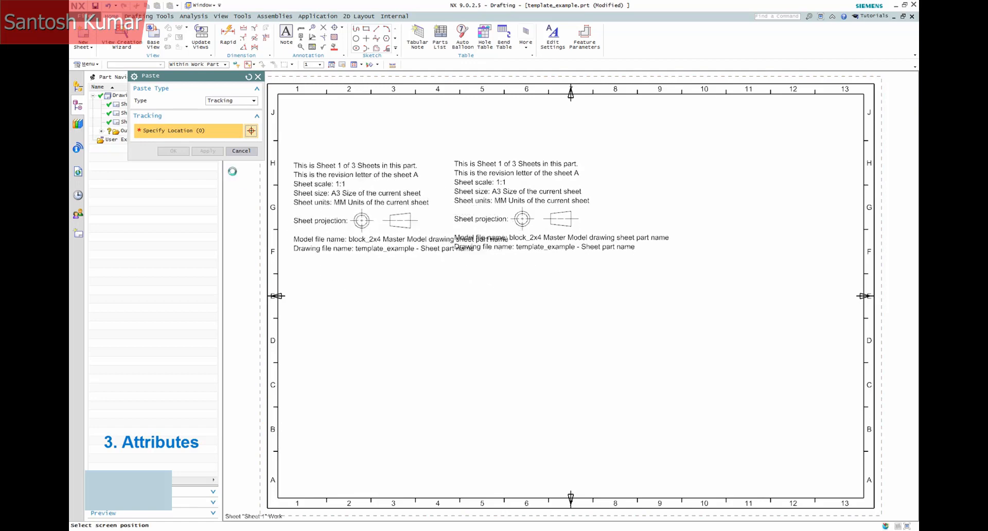
left_click(241, 151)
double_click(147, 113)
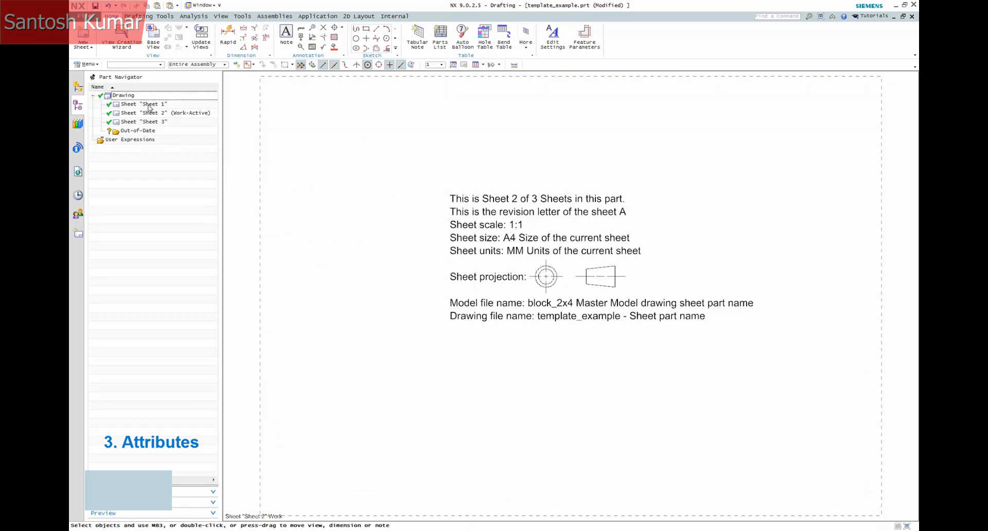
double_click(149, 105)
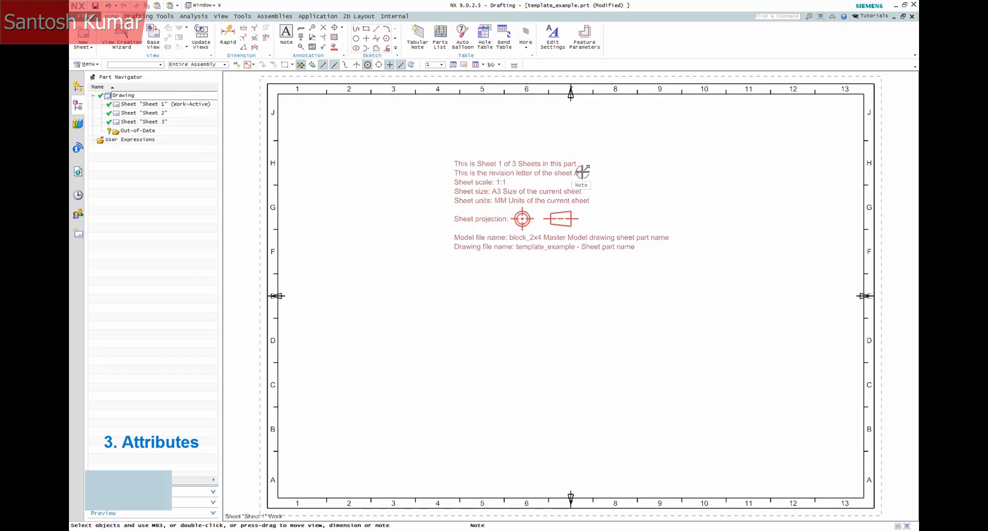
Set Sheet 1's revision to 111 and its scale to 5:1
double_click(156, 105)
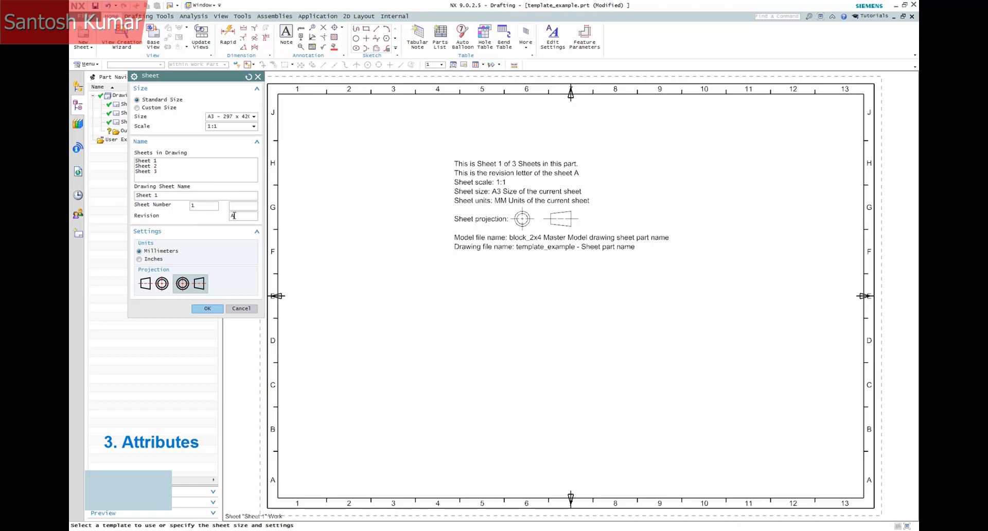
left_click(208, 308)
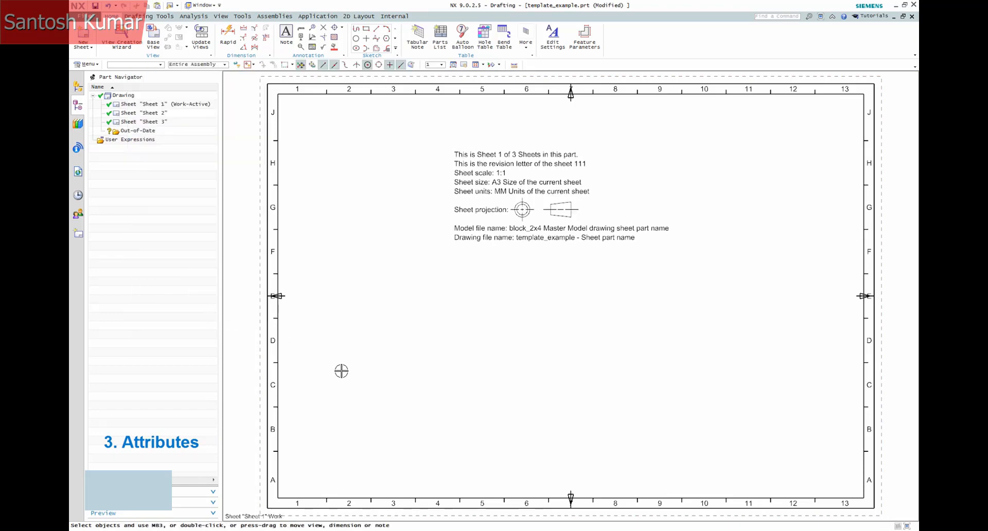
double_click(158, 105)
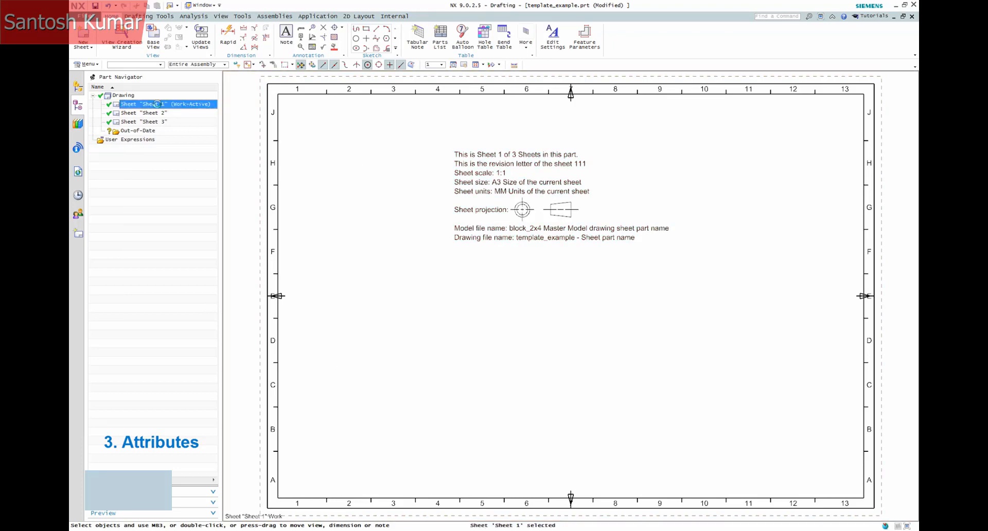
left_click(228, 126)
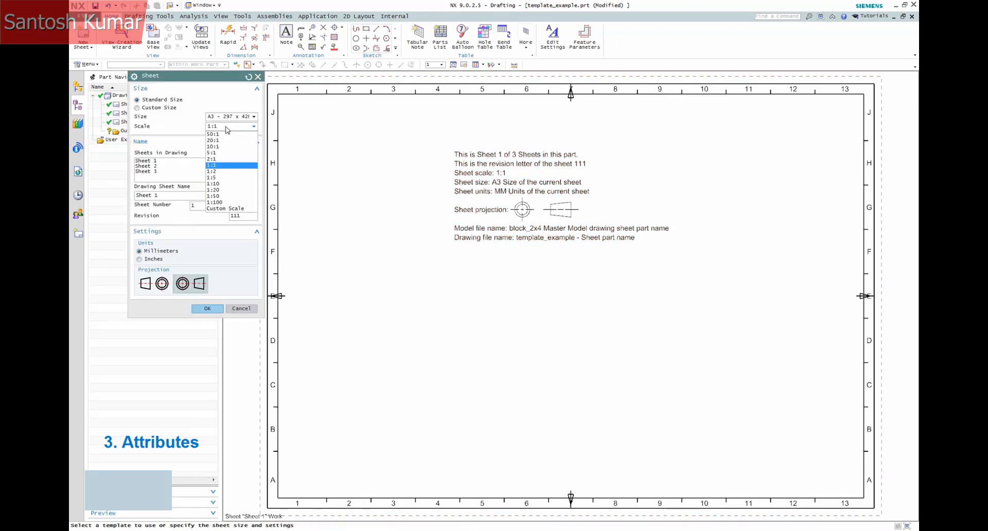
left_click(221, 152)
left_click(208, 309)
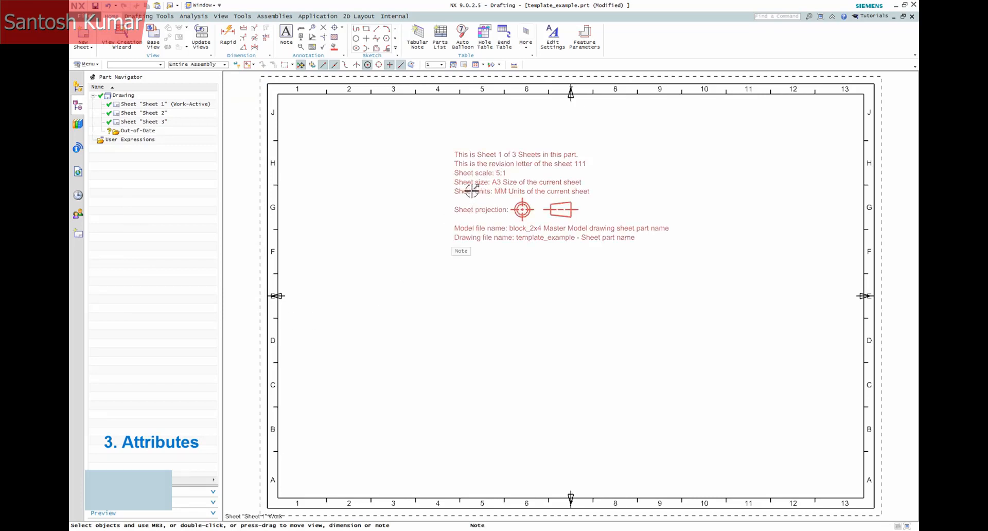
Change Sheet 1 to the standard A4 size and move the note toward the middle of the sheet
left_click(170, 104)
double_click(170, 104)
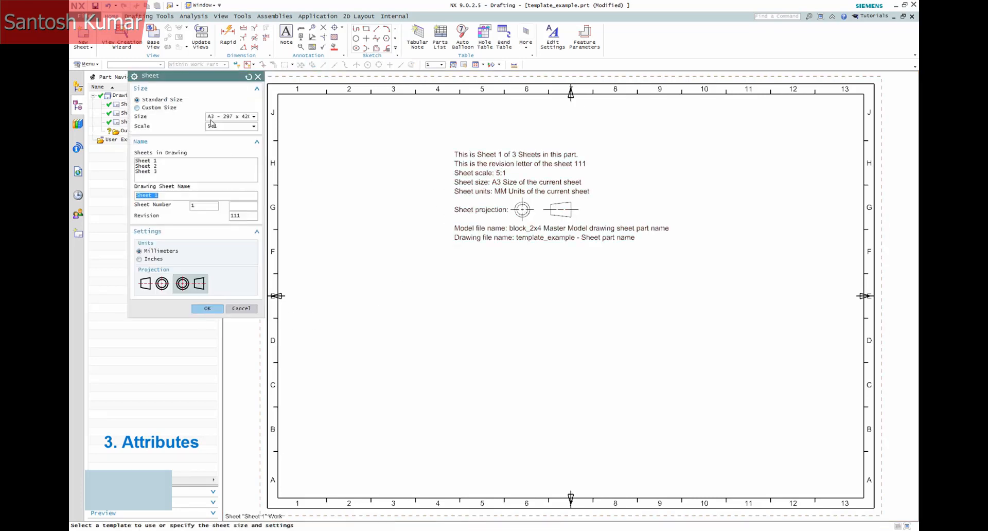
left_click(221, 116)
left_click(224, 124)
left_click(207, 308)
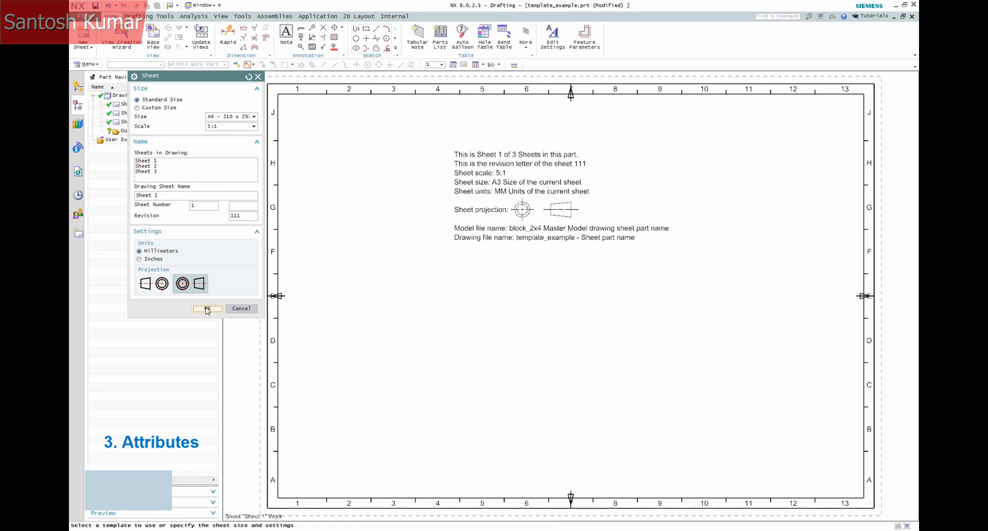
left_click_drag(534, 166, 621, 238)
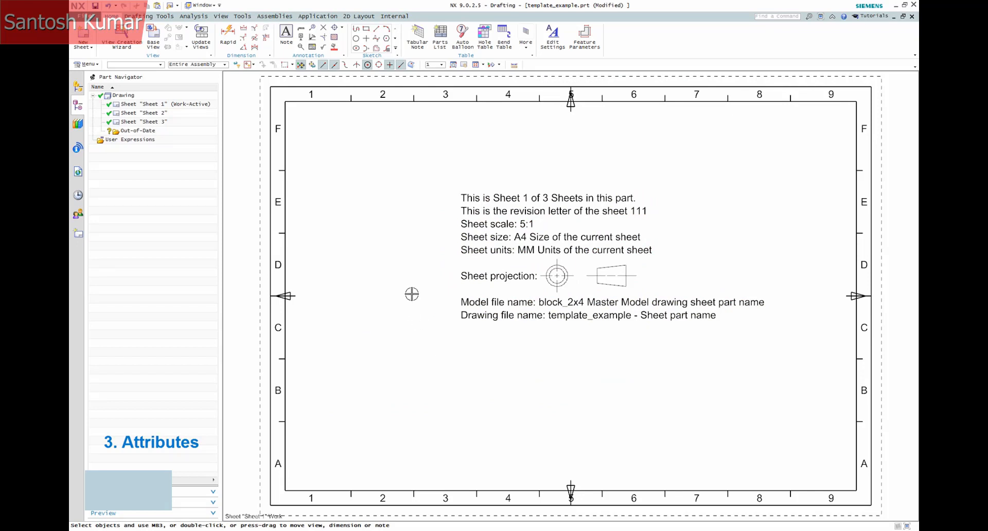
Try Sheet 1 with inch units, size A - 8.5 x 11 and first-angle projection, and undo the sheet change
double_click(167, 106)
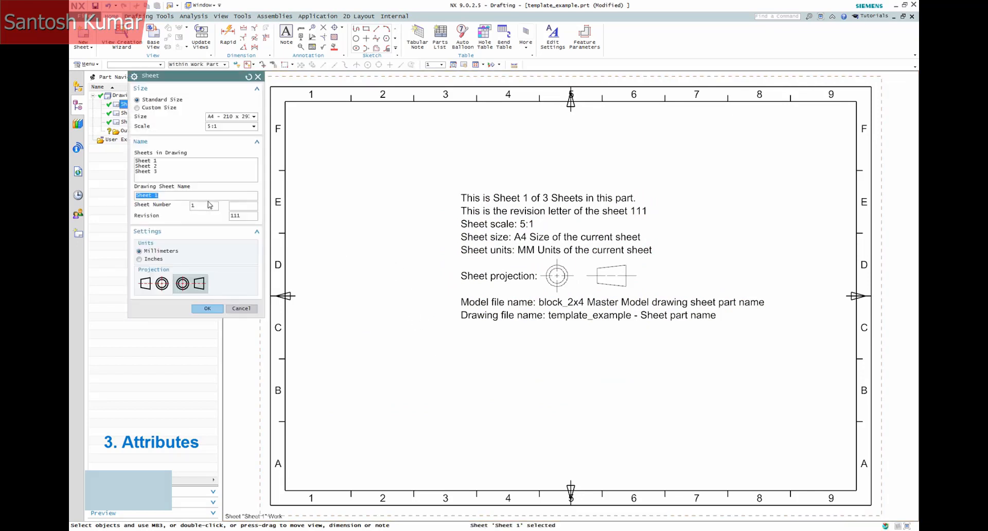
left_click(154, 260)
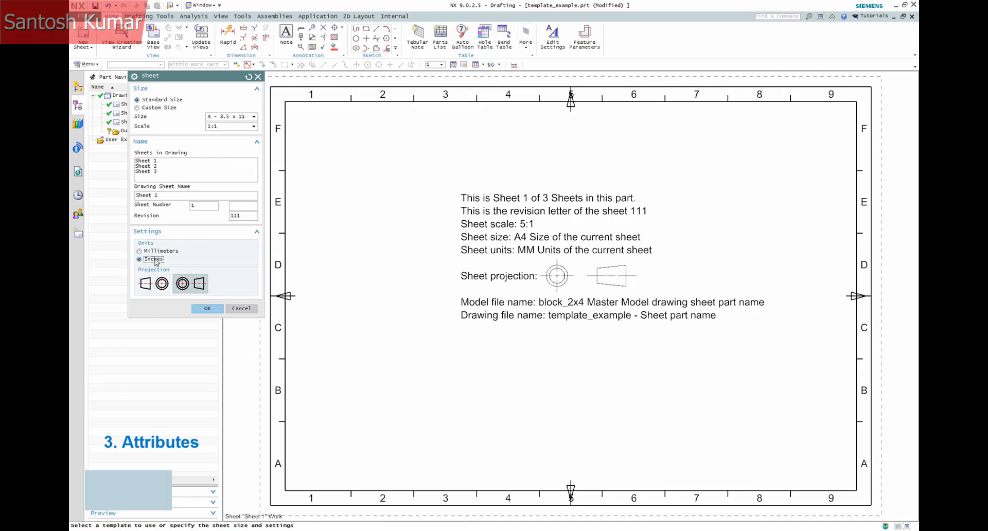
left_click(162, 283)
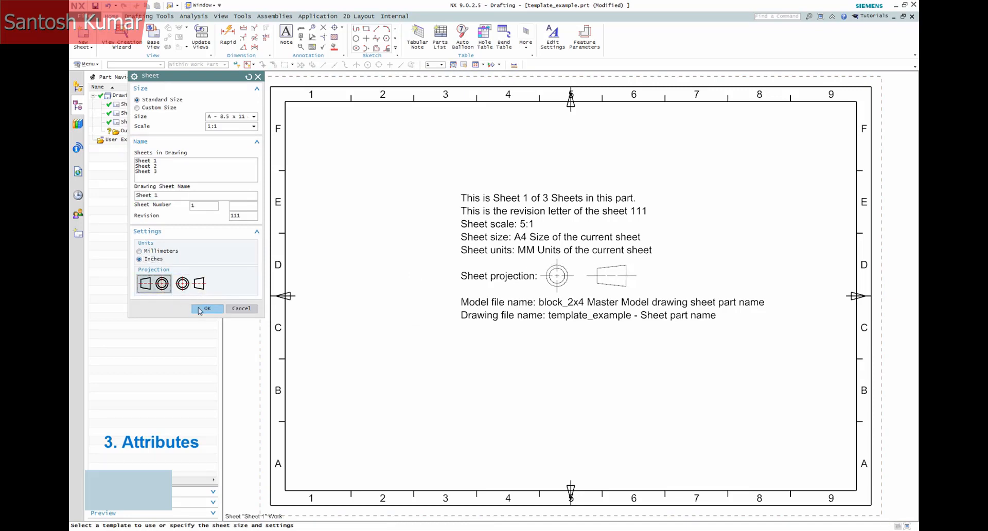
left_click(207, 308)
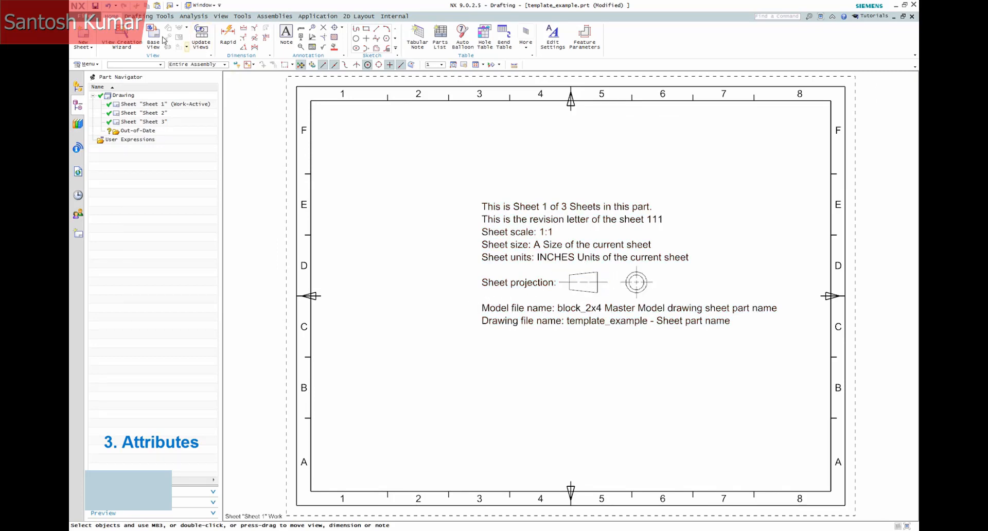
left_click(111, 6)
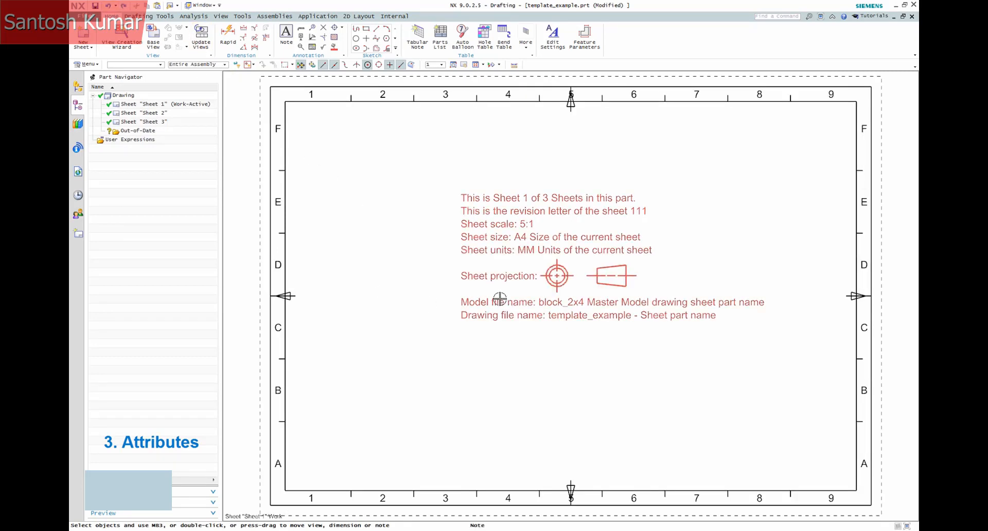
Edit Sheet 1's attribute note, removing "Size of the current sheet" and "Units of the current sheet" while keeping the lines separate
left_click(77, 86)
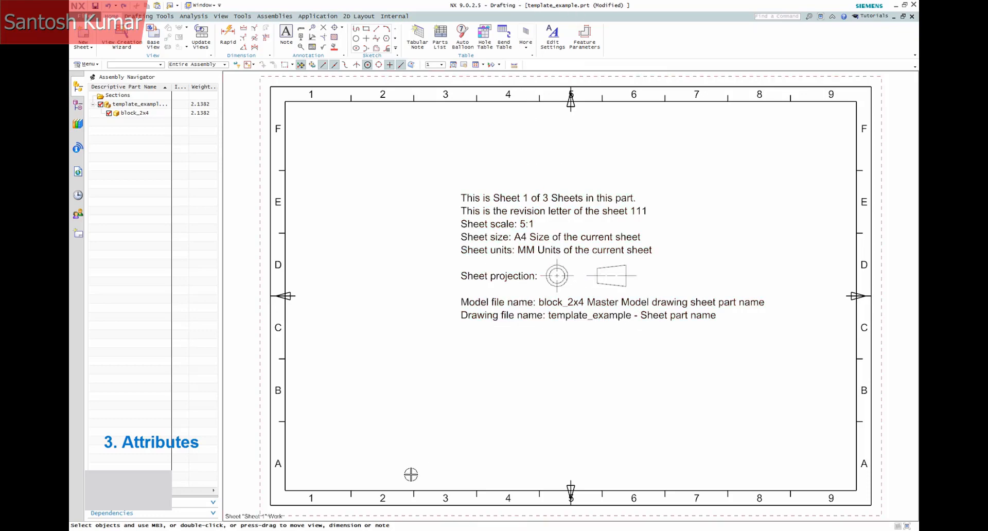
left_click(469, 264)
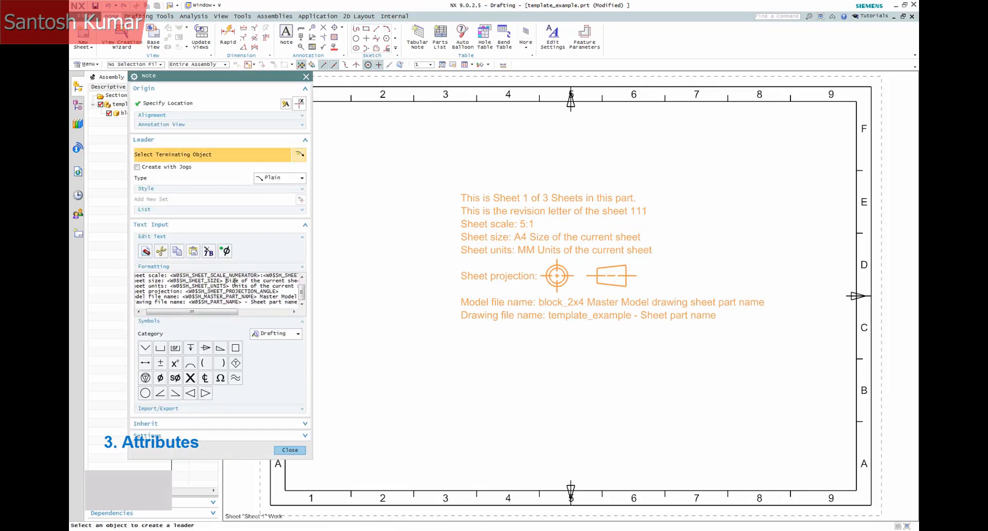
left_click_drag(227, 281, 309, 282)
key("Delete")
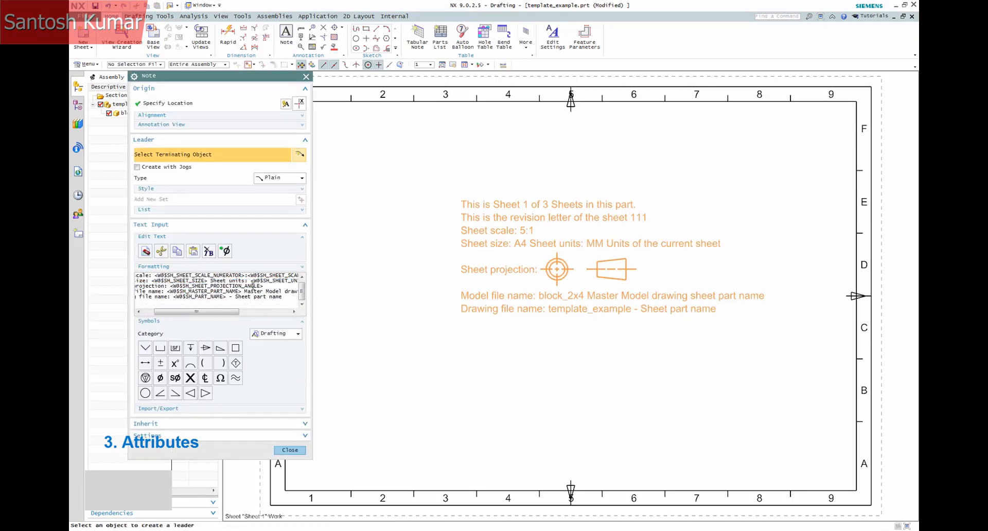
key("Return")
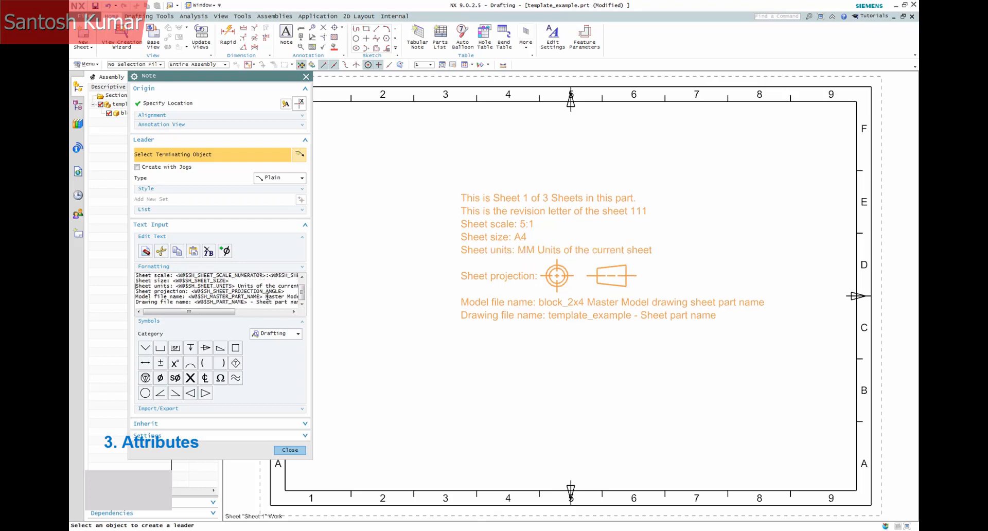
left_click_drag(239, 286, 315, 284)
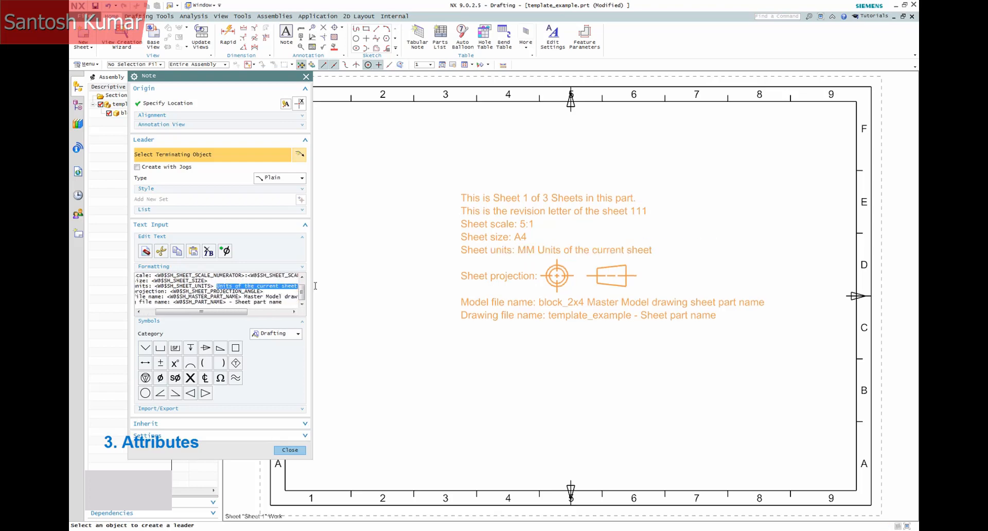
key("Delete")
key("Return")
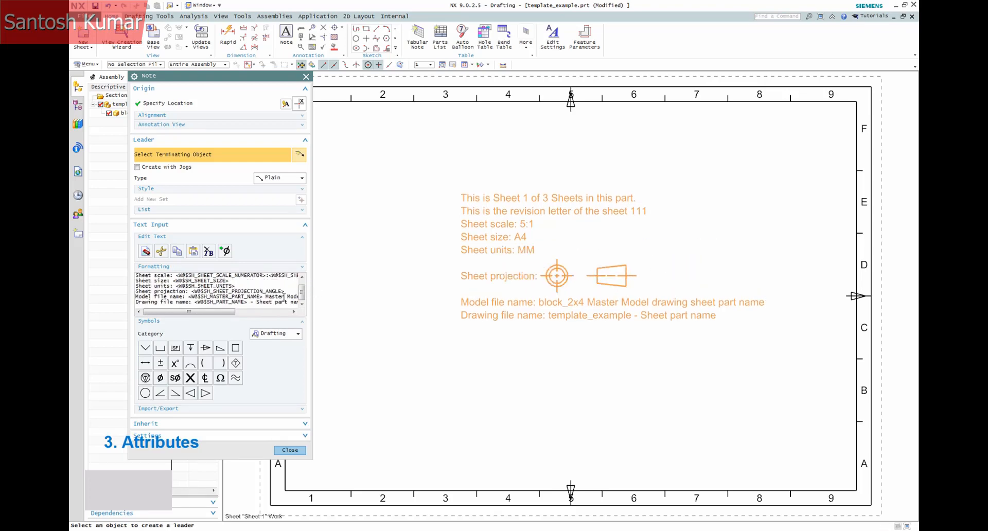
Replace the descriptions after the model file name and drawing file name attributes with .prt, and finish editing the note
mouse_move(227, 312)
left_mouse_down()
mouse_move(325, 297)
mouse_move(315, 316)
left_mouse_up()
key("Delete")
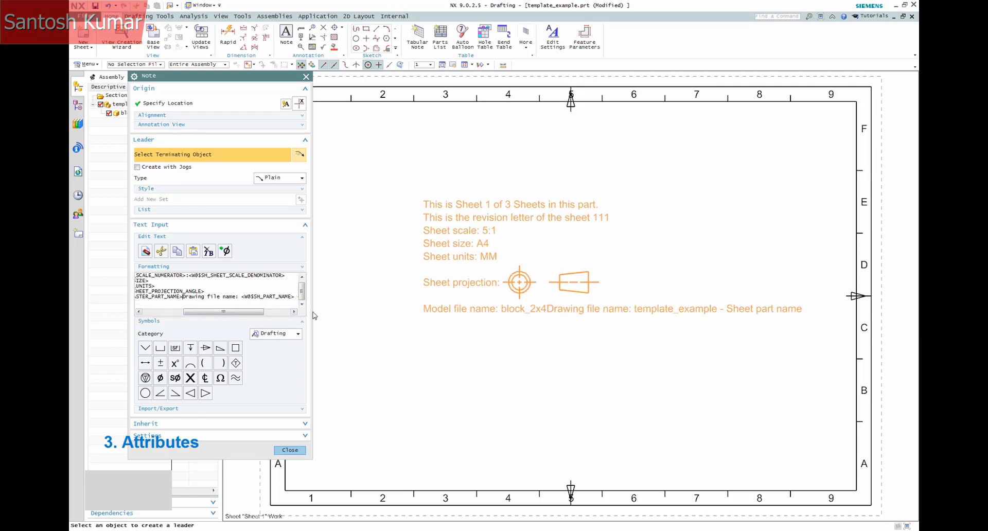
type(".prt")
key("Return")
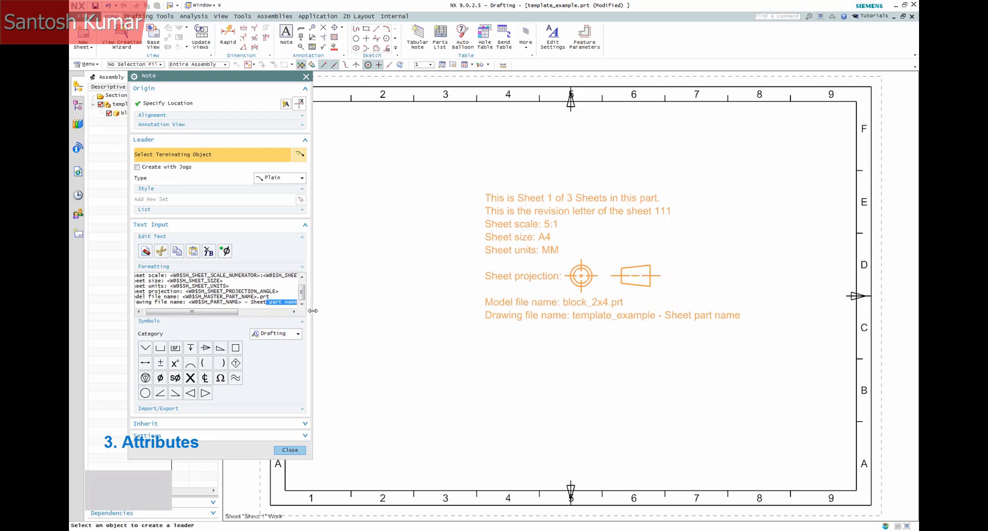
type(".p")
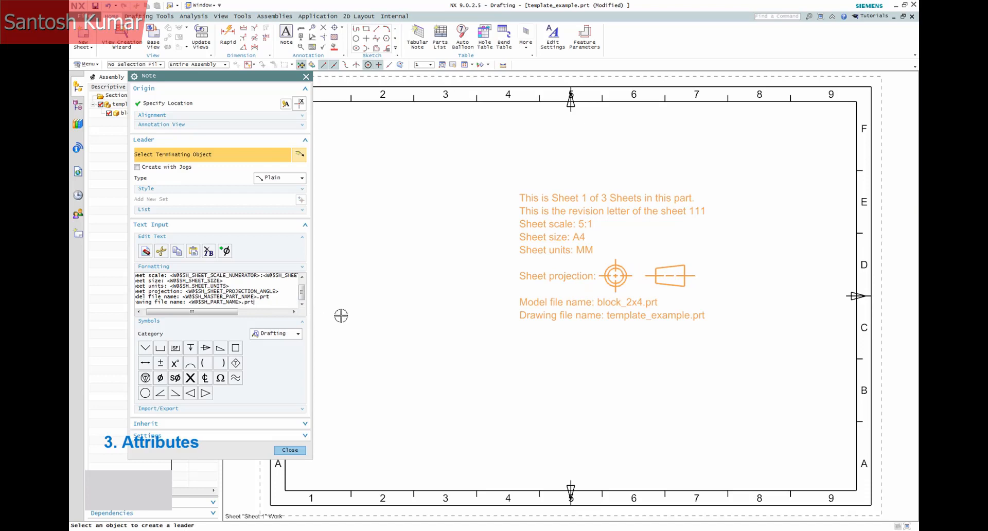
left_click(290, 450)
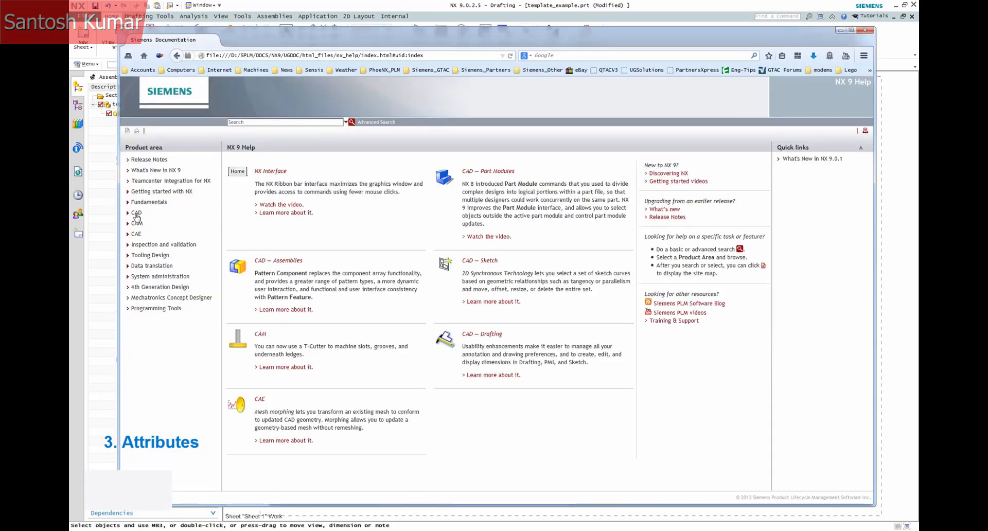
In the NX 9 Help, open the Drafting topic "System attributes for drawing templates" under Drawing Automation, Adding attributes to drawing templates
left_click(136, 213)
left_click(148, 266)
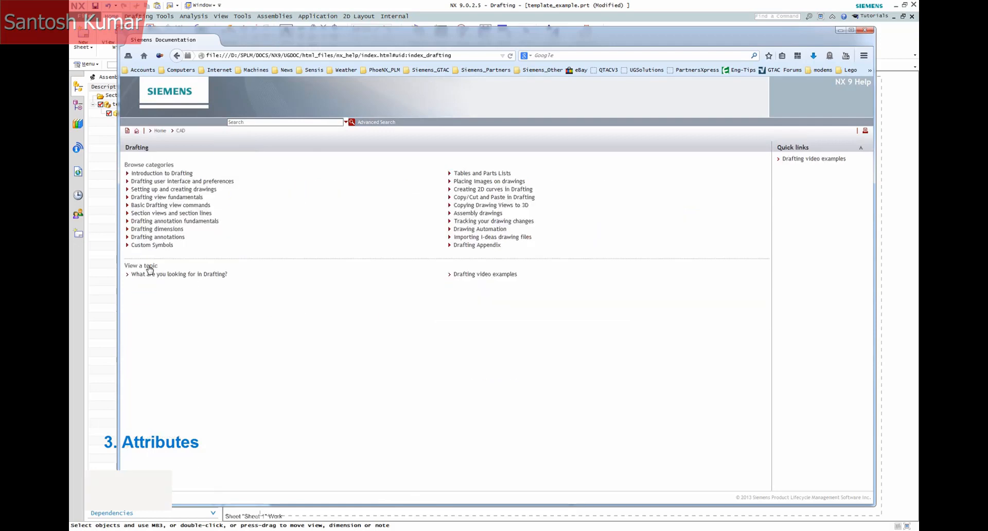
left_click(479, 230)
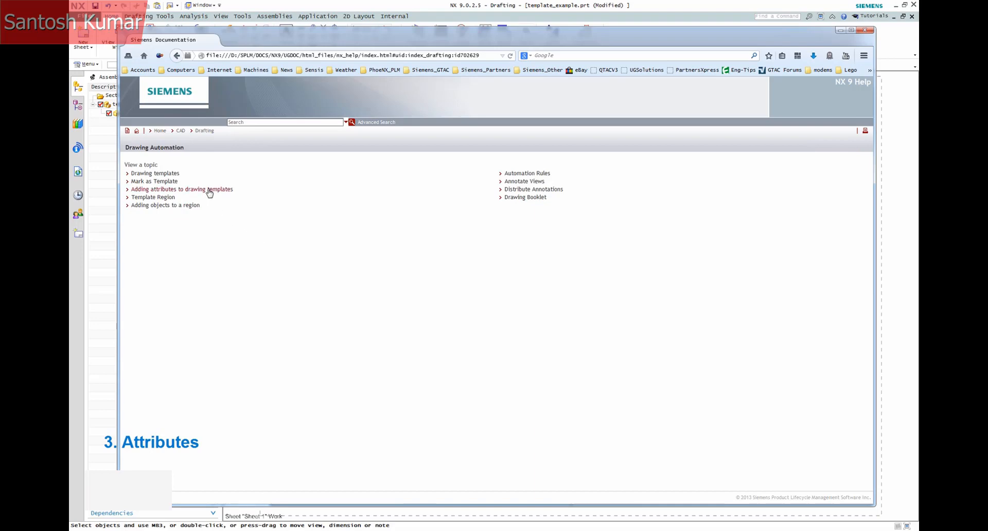
left_click(210, 190)
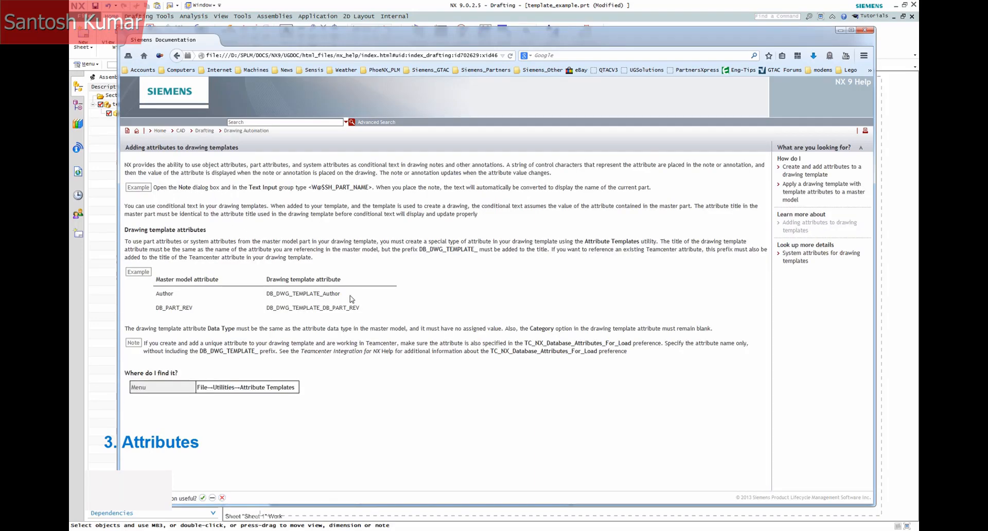
left_click(802, 256)
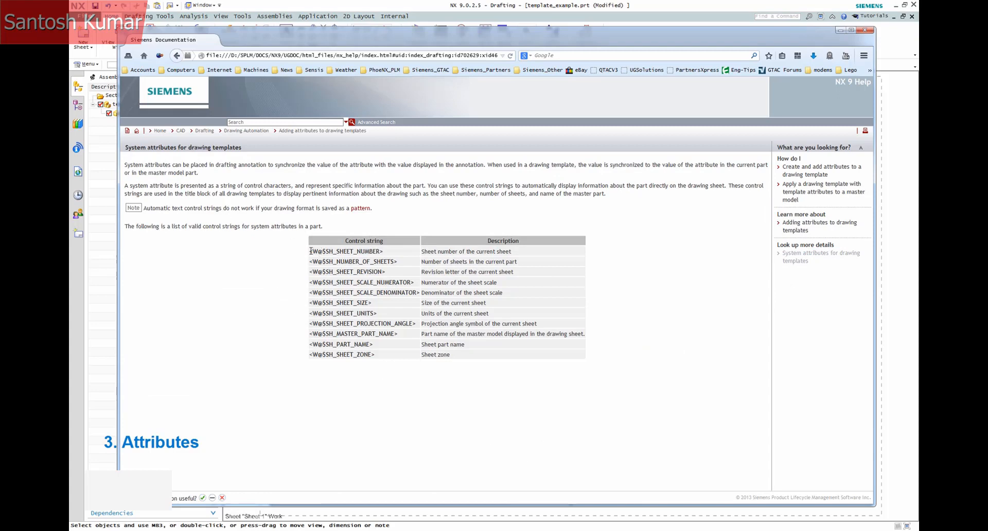
Copy all control strings and descriptions from <W@$SH_SHEET_NUMBER> to <W@$SH_SHEET_ZONE> in the help table, and return to NX
left_click_drag(311, 250, 415, 362)
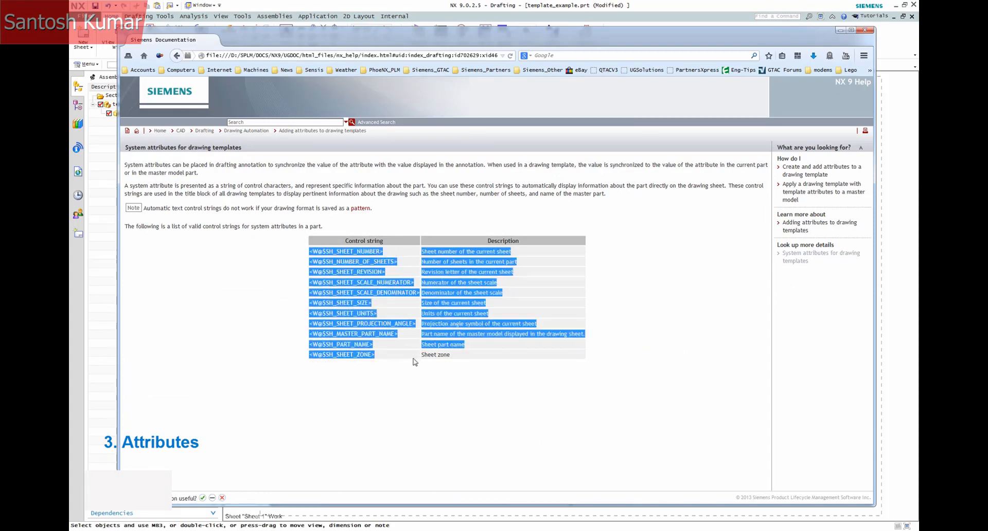
left_click(438, 366)
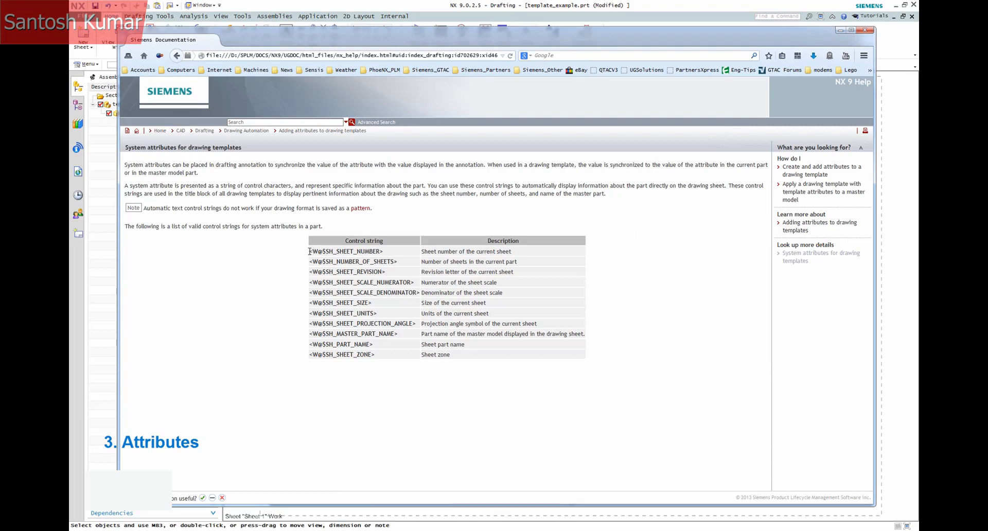
left_click_drag(344, 262, 456, 360)
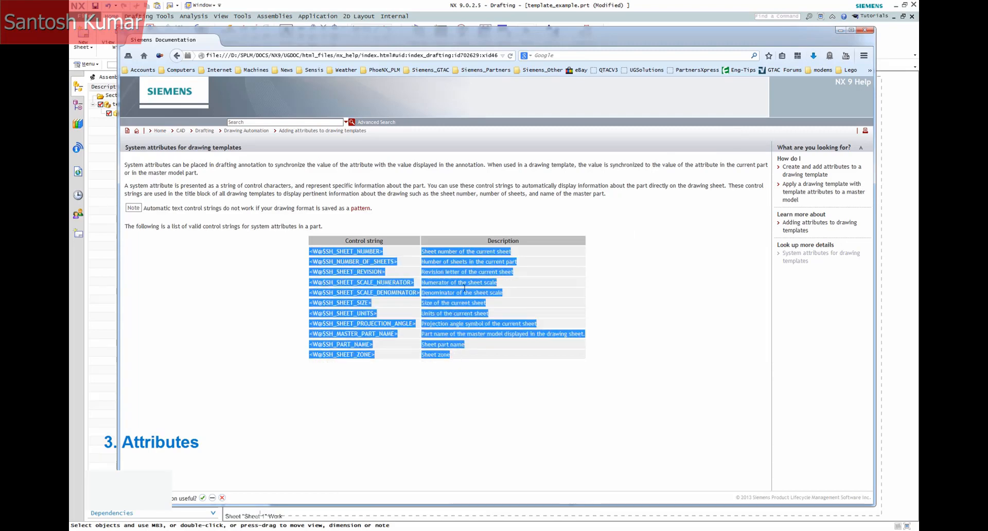
right_click(480, 271)
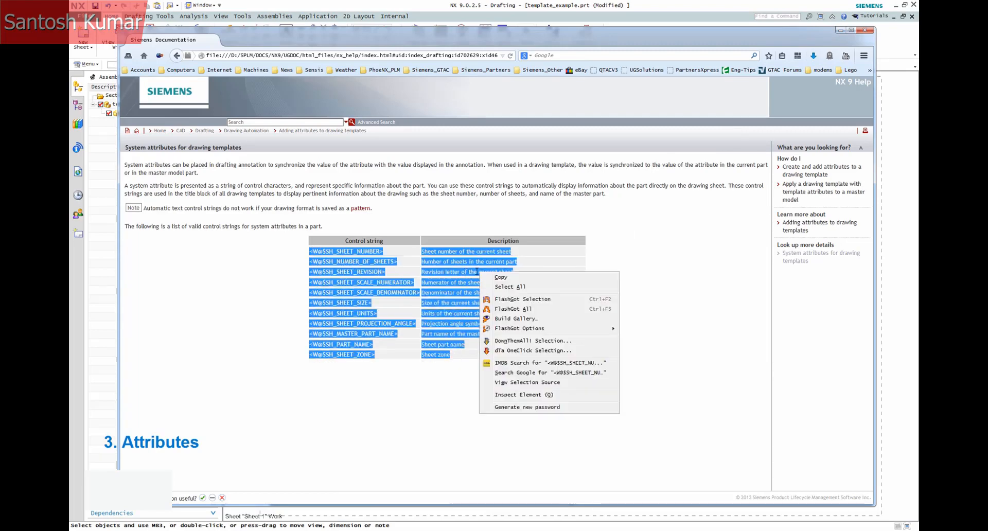
left_click(494, 278)
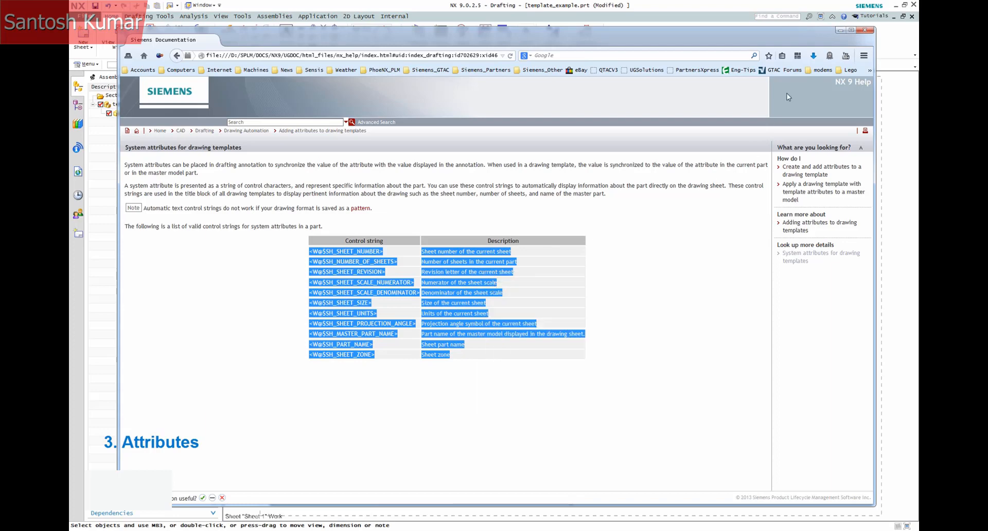
left_click(840, 31)
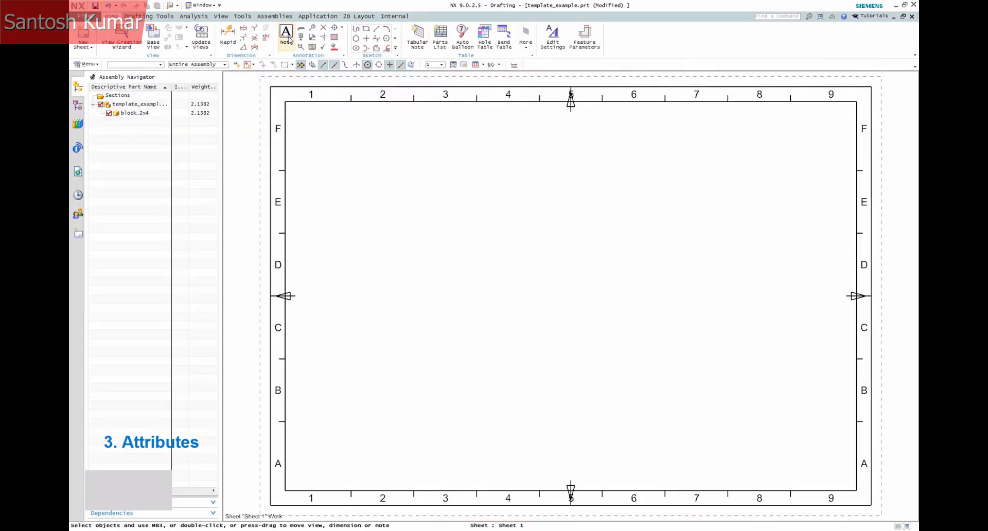
Start a new note with the copied attribute table as its text, and remove the surplus line breaks near its beginning
left_click(287, 36)
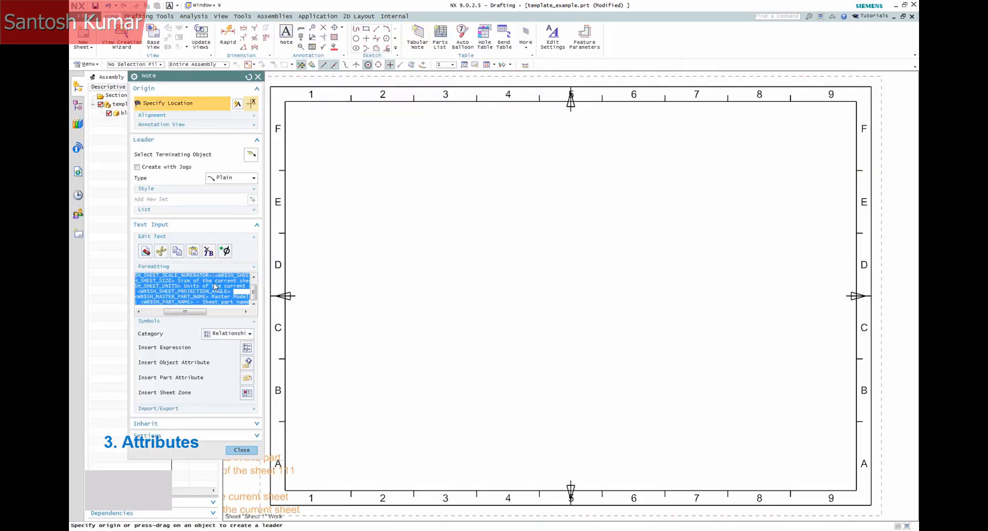
key("ctrl+v")
scroll(210, 281, "up", 8)
left_click(209, 277)
key("Delete")
key("Delete")
key("Delete")
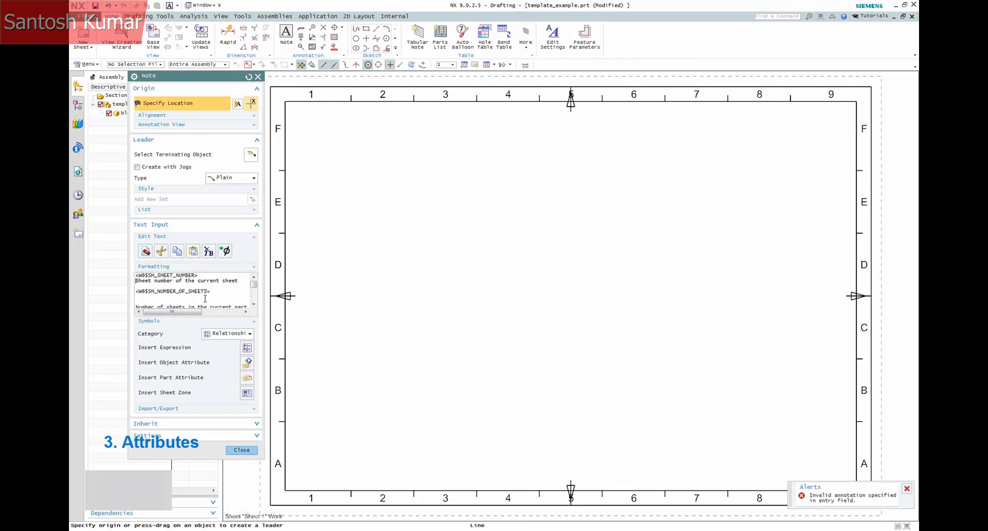
Join the control strings with their descriptions on single lines throughout the note text, and place the note in the middle of Sheet 1
left_click(211, 286)
key("Delete")
key("Delete")
key("space")
key("Down")
key("End")
key("Delete")
key("Delete")
key("space")
key("Down")
key("End")
key("Delete")
key("Delete")
key("space")
key("Down")
key("End")
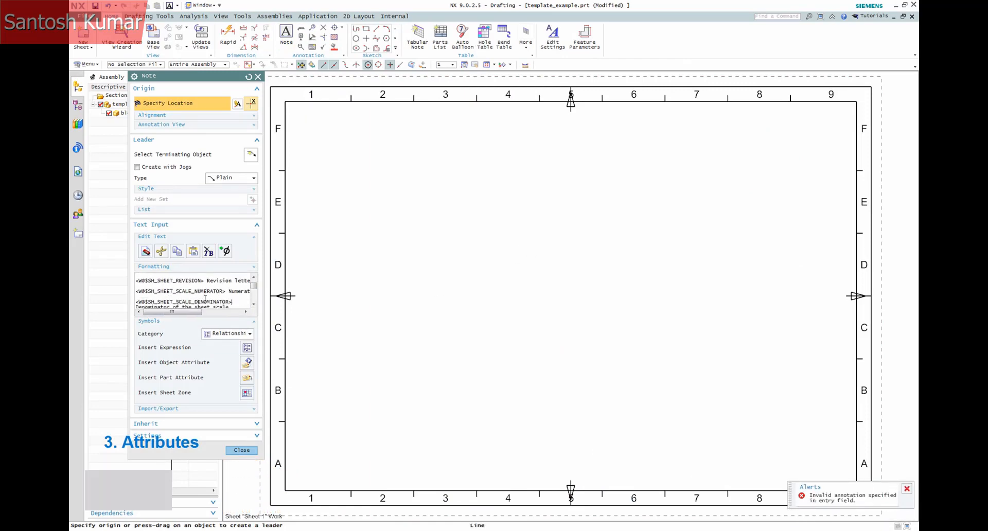
key("Delete")
key("Delete")
key("space")
key("Down")
key("End")
key("Delete")
key("Delete")
key("space")
key("Down")
key("End")
key("Delete")
key("Delete")
key("space")
key("Down")
key("End")
key("Delete")
key("Delete")
key("space")
key("Down")
key("End")
key("Delete")
key("Delete")
key("space")
key("Down")
key("End")
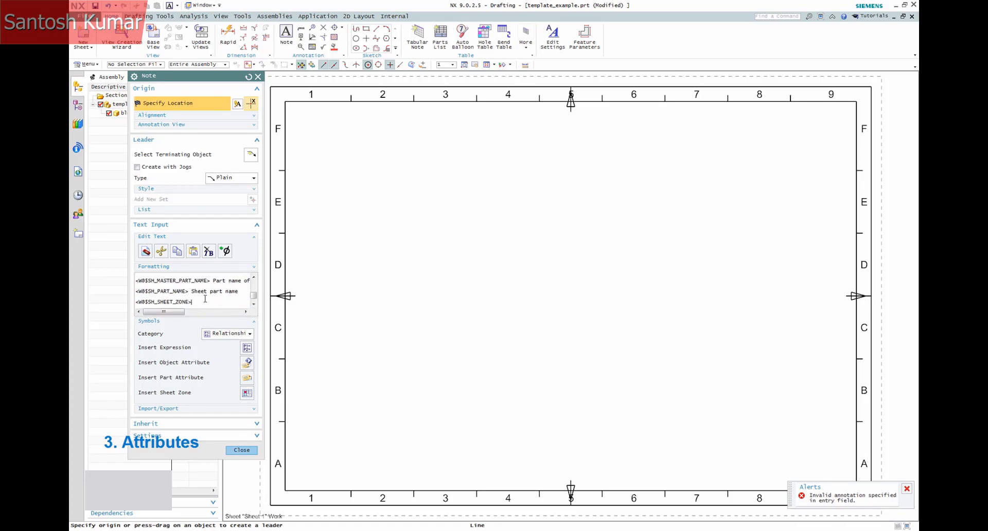
key("Delete")
key("Delete")
key("space")
key("Down")
key("End")
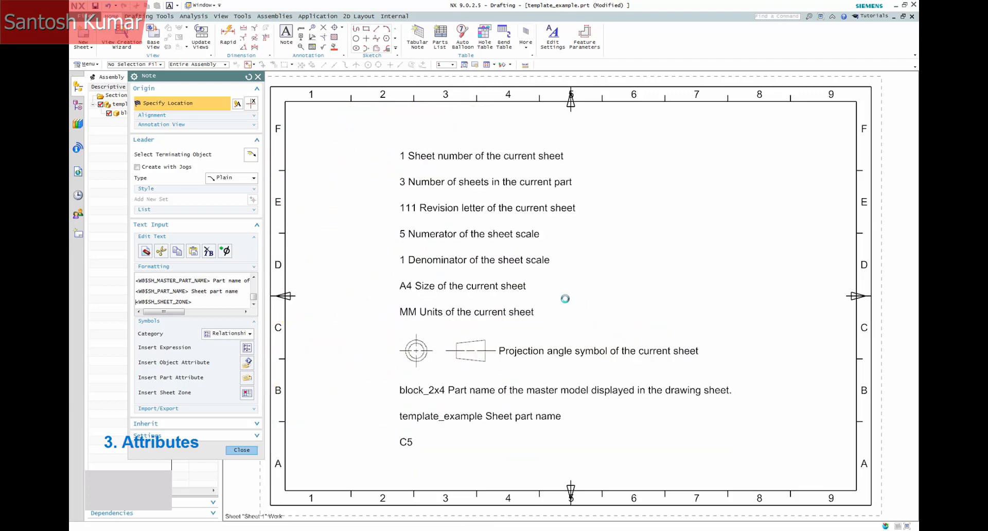
left_click(243, 449)
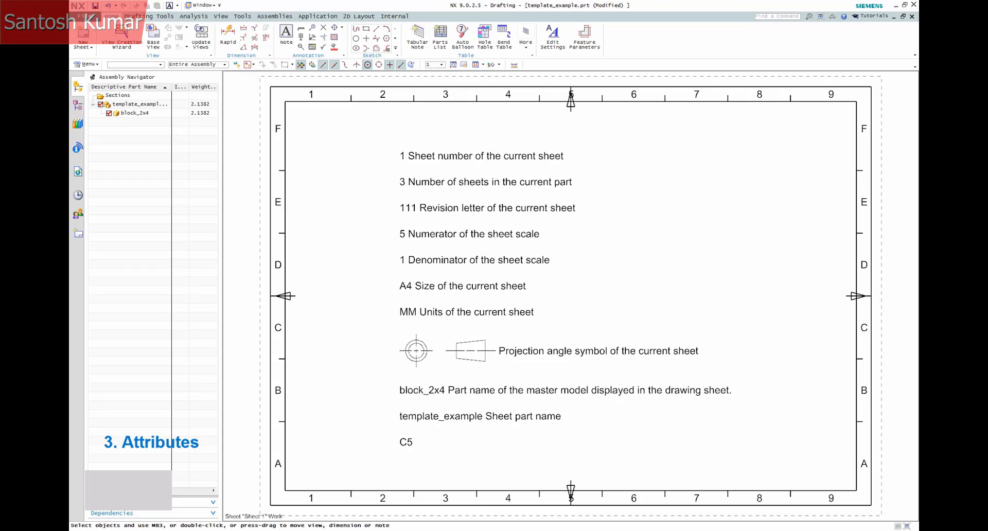
Put the narrowed help window beside the sheet and compare its control string table with the note, then minimize the help
key("alt+Tab")
left_click(629, 242)
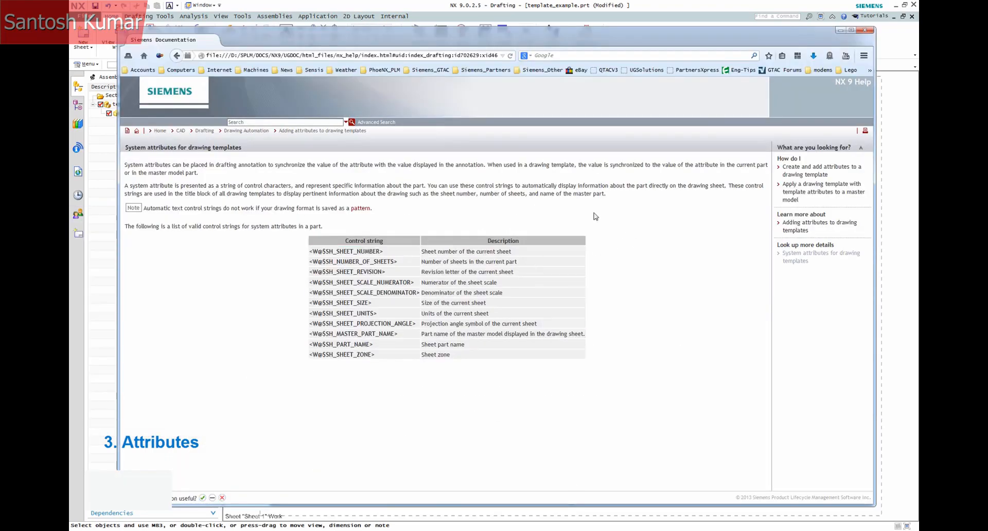
left_click_drag(120, 252, 607, 243)
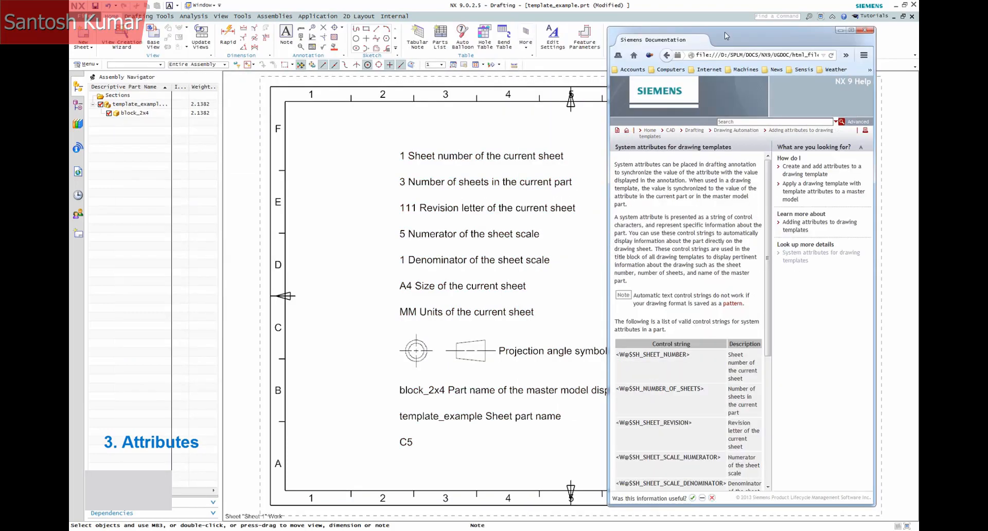
left_click_drag(725, 36, 731, 16)
scroll(740, 282, "down", 4)
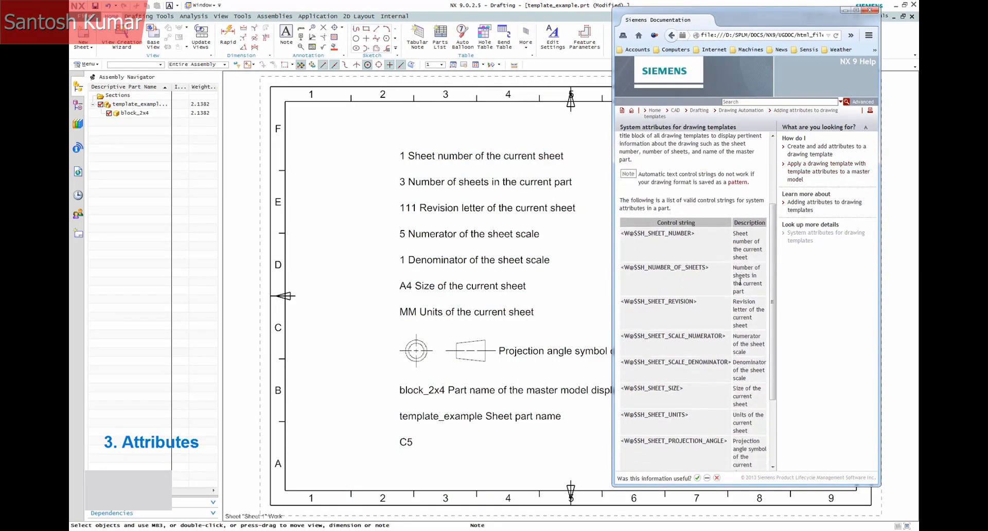
scroll(741, 282, "down", 4)
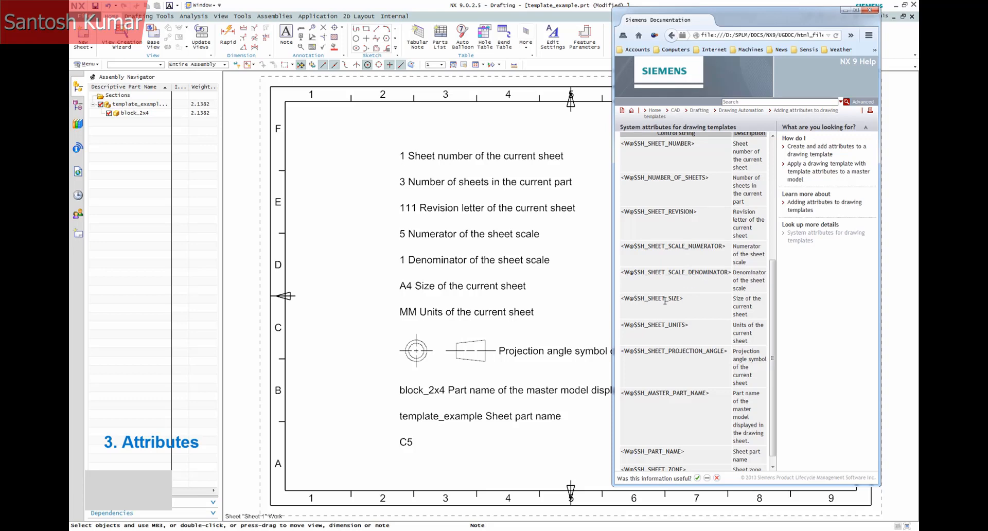
scroll(659, 299, "down", 1)
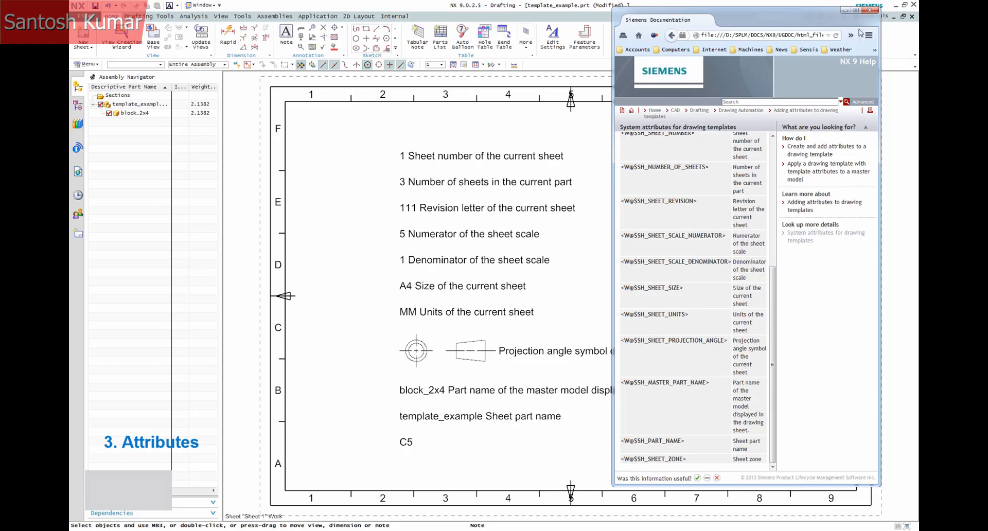
left_click(857, 11)
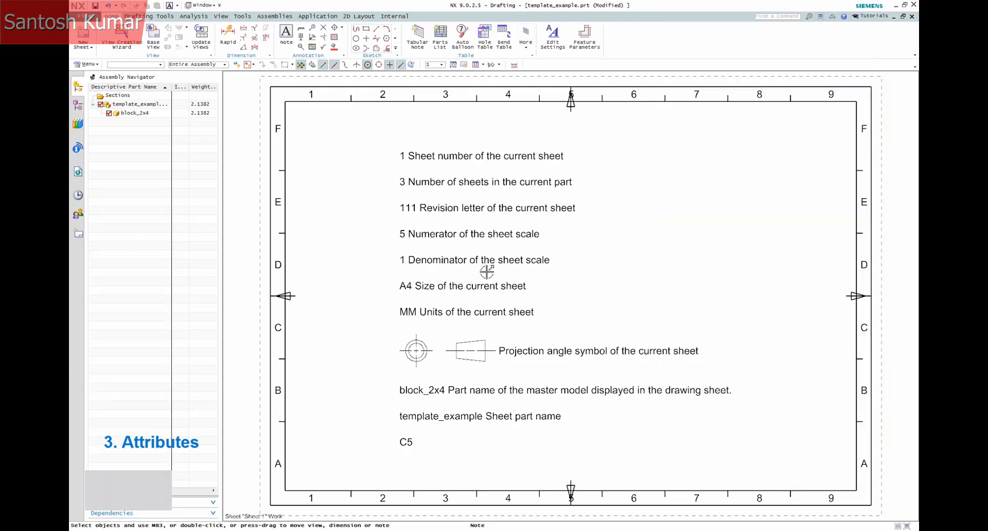
Move the attribute note toward the lower-left part of the sheet and set its alignment position to Bottom Left
left_click_drag(488, 189, 471, 382)
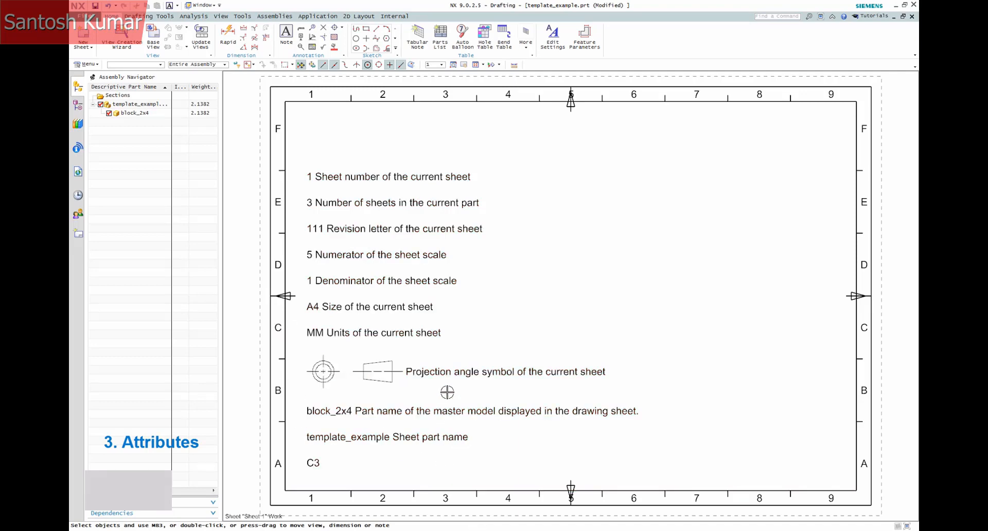
left_click_drag(364, 331, 360, 336)
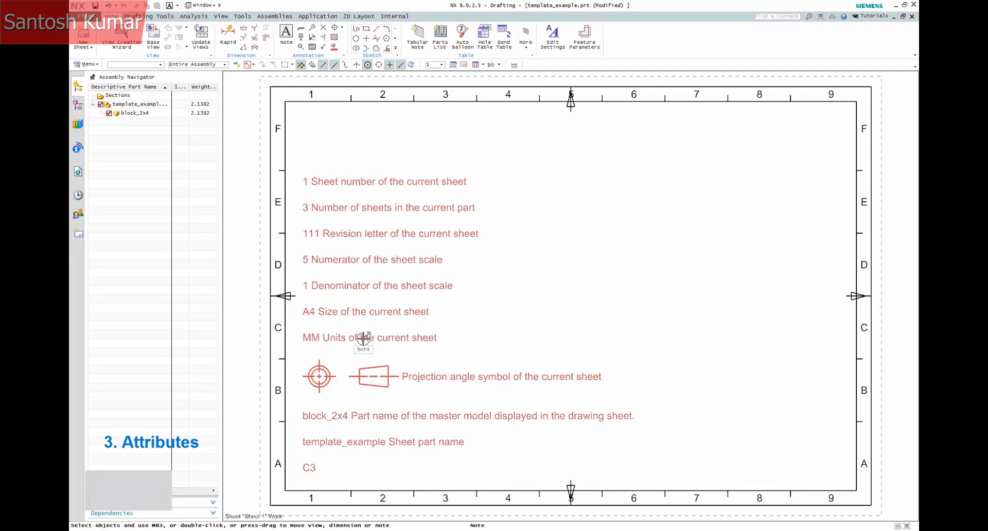
right_click(362, 337)
left_click(390, 359)
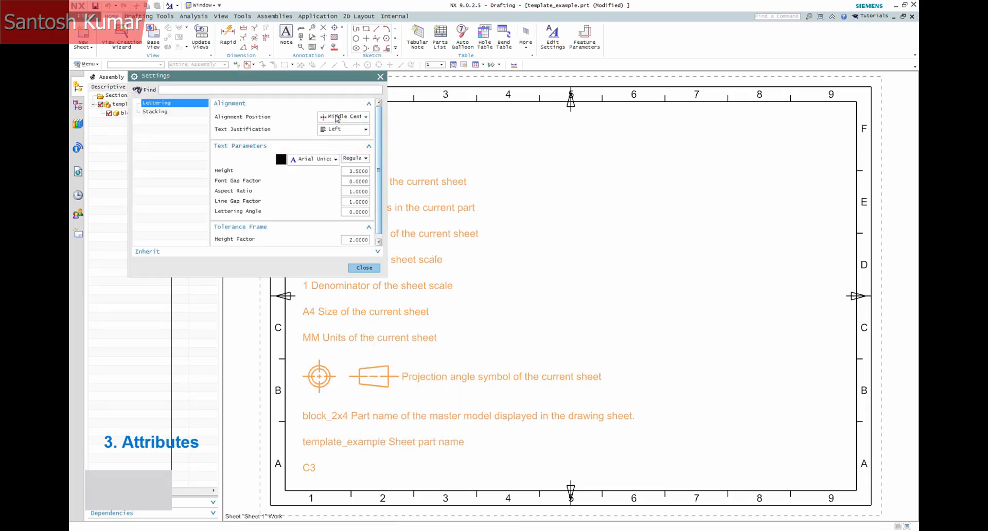
left_click(336, 118)
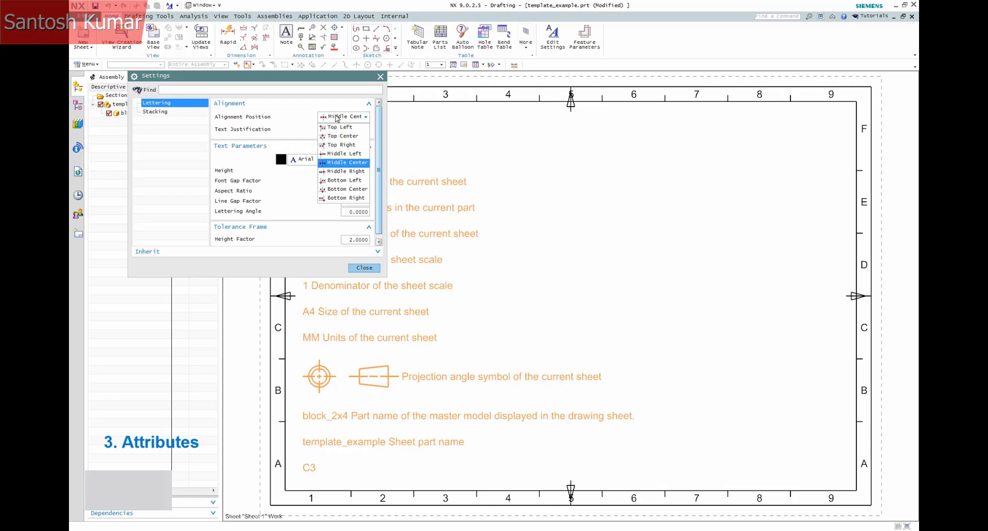
left_click(337, 199)
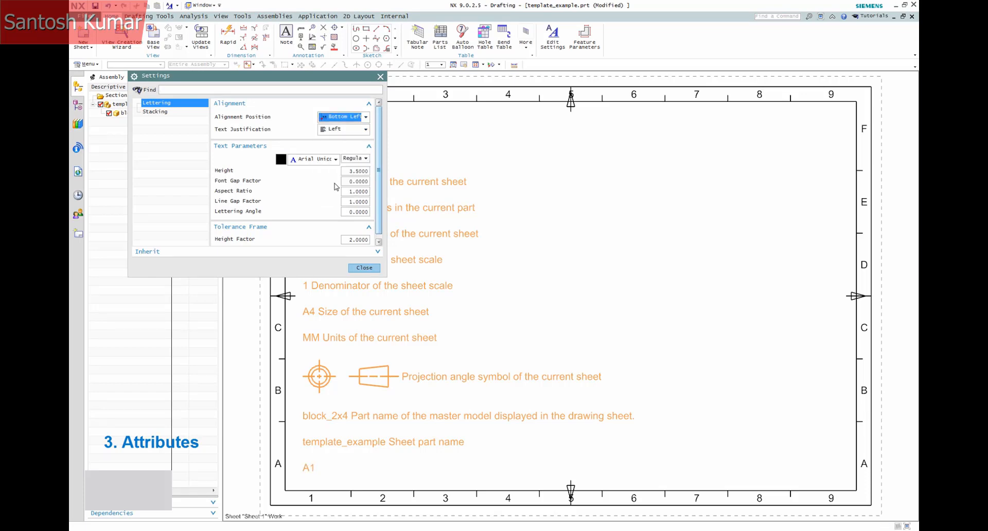
left_click(365, 267)
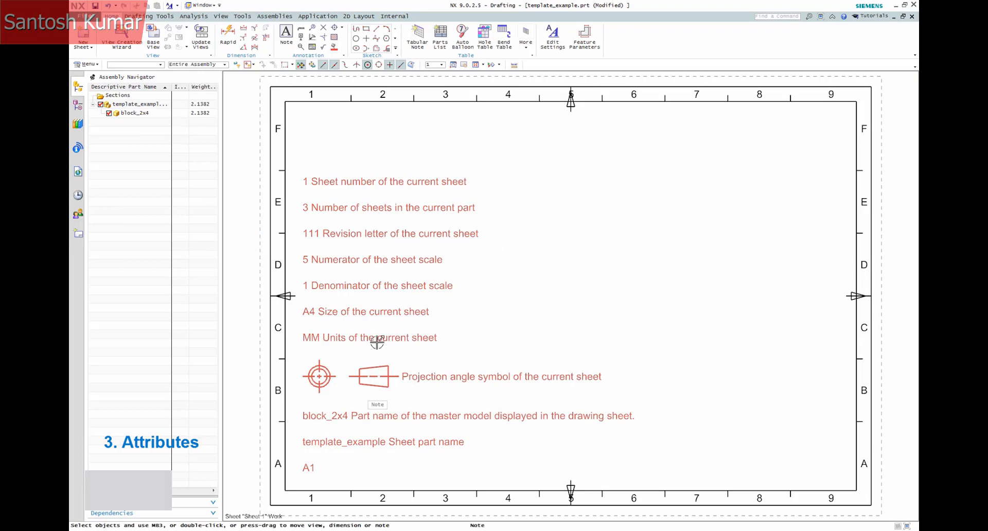
Move the bottom-left-aligned note to other zones of the sheet, and delete it
left_click_drag(377, 343, 383, 454)
left_click_drag(424, 428, 496, 336)
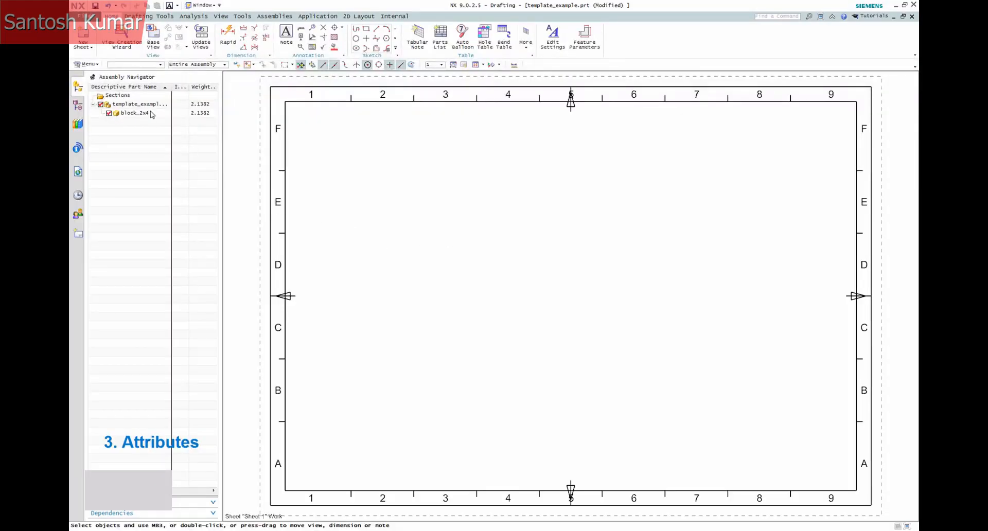
Examine the Mass and Material attributes in the properties of the block_2x4 component, and leave them unmodified
right_click(144, 116)
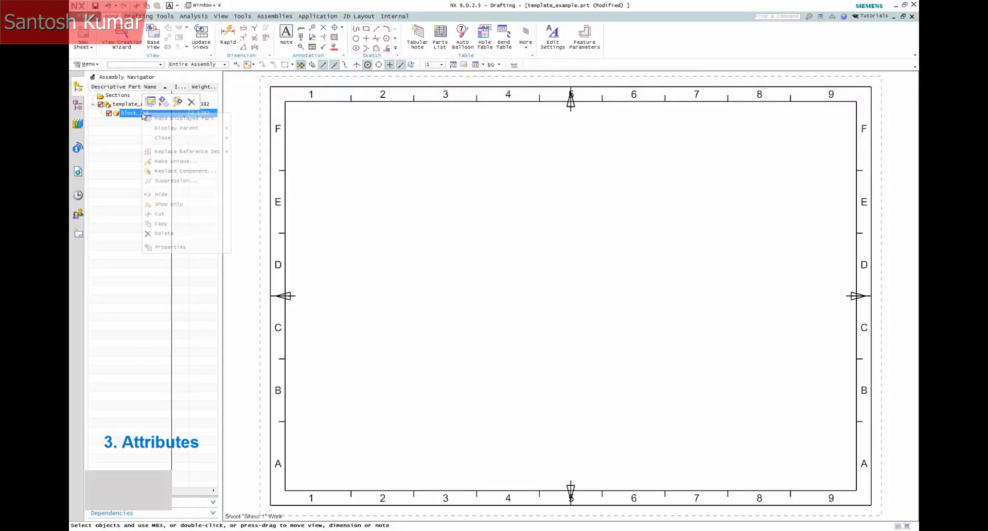
left_click(166, 248)
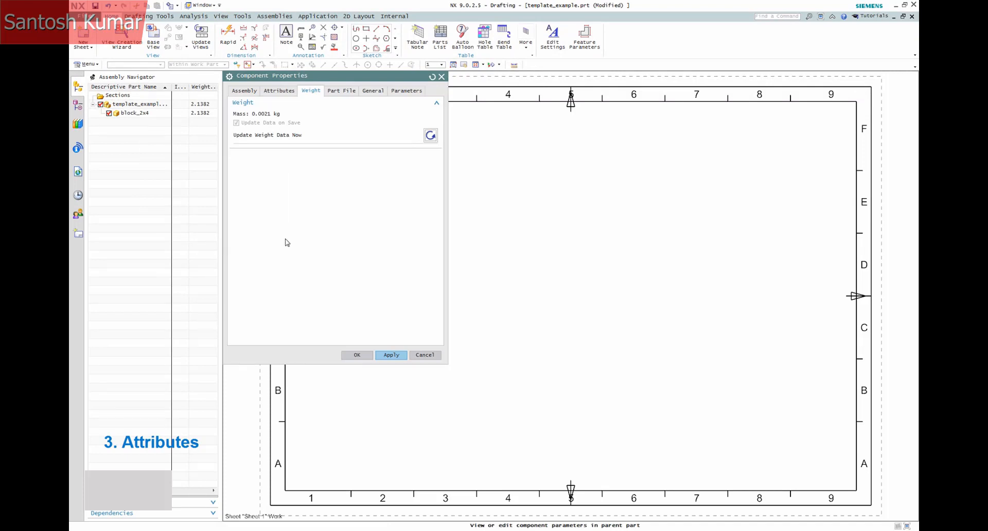
left_click(275, 91)
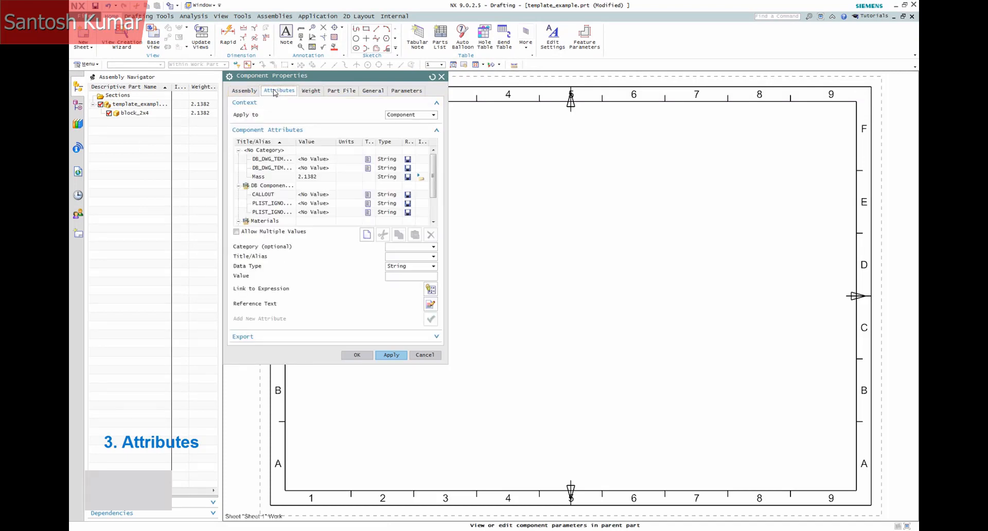
mouse_move(433, 181)
left_mouse_down()
mouse_move(435, 208)
mouse_move(436, 165)
left_mouse_up()
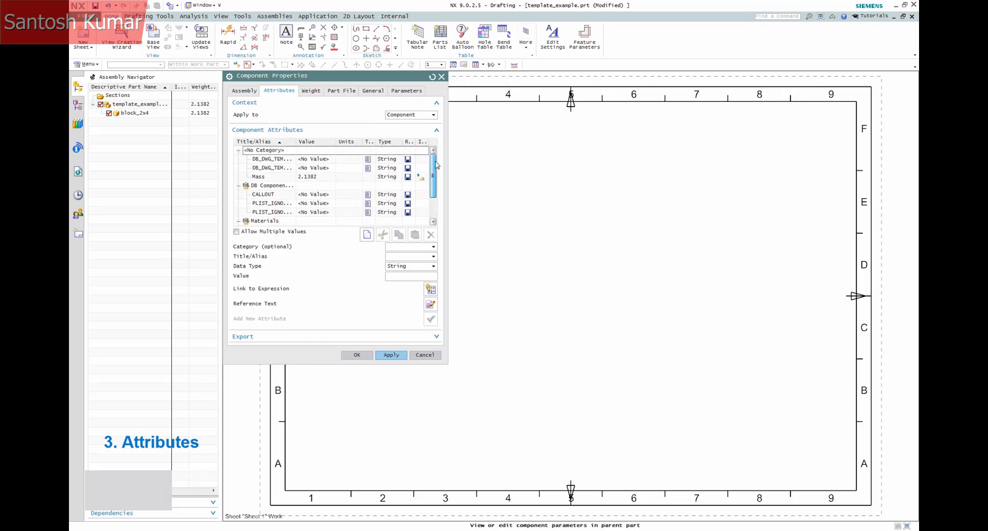
left_click(288, 179)
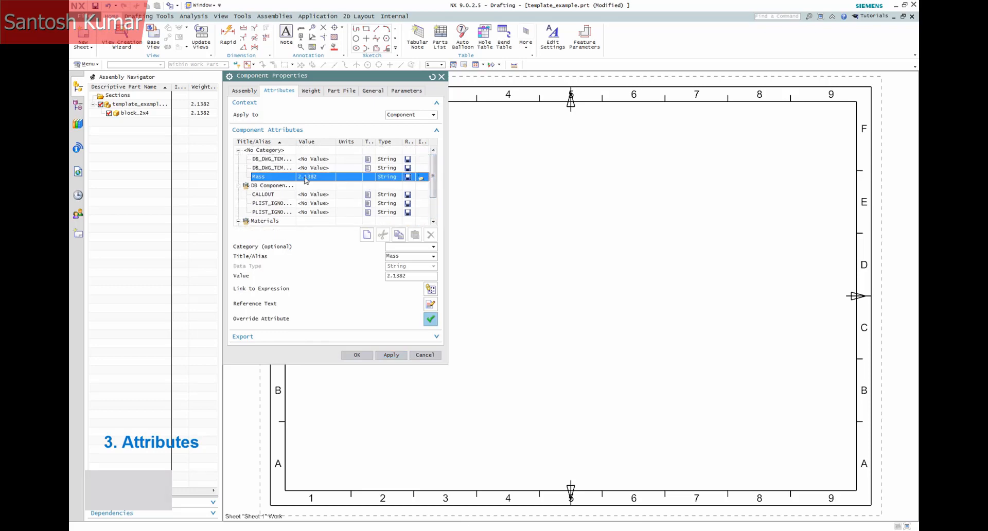
left_click_drag(434, 181, 436, 208)
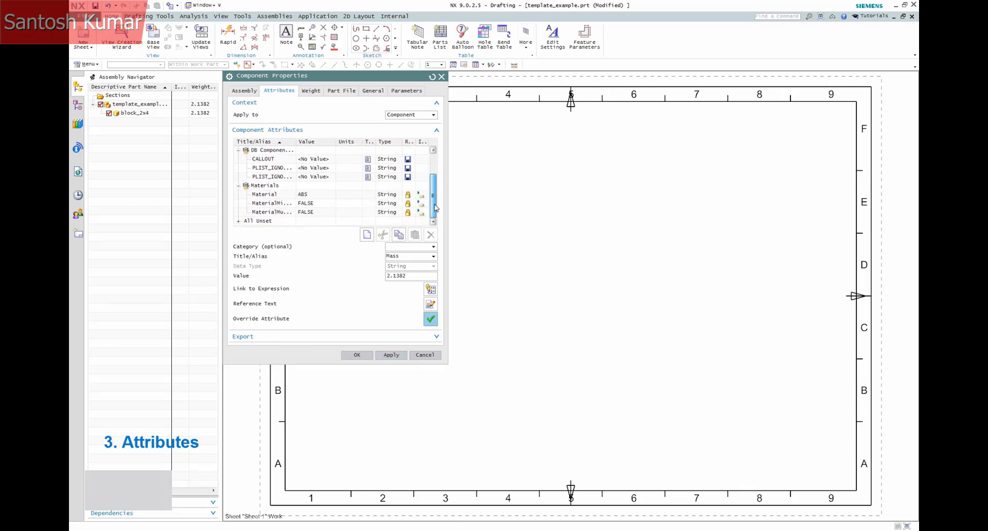
left_click(291, 196)
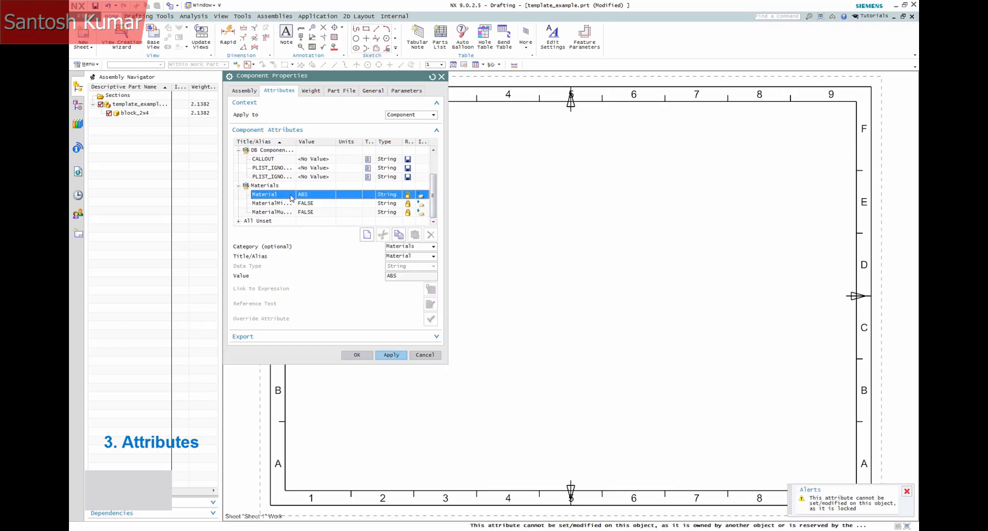
left_click(422, 356)
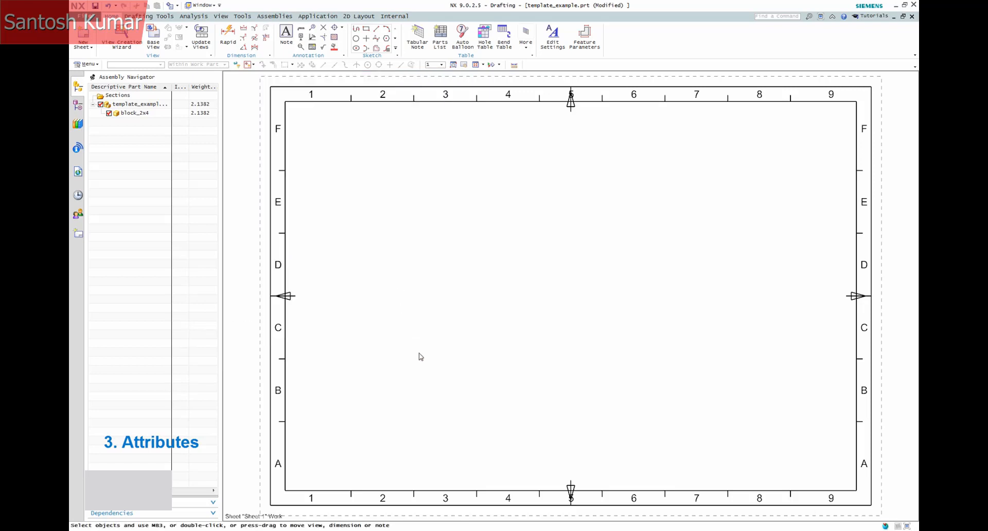
Start a new note and insert the Mass object attribute of the block_2x4 component through the Relationships symbols
left_click(286, 34)
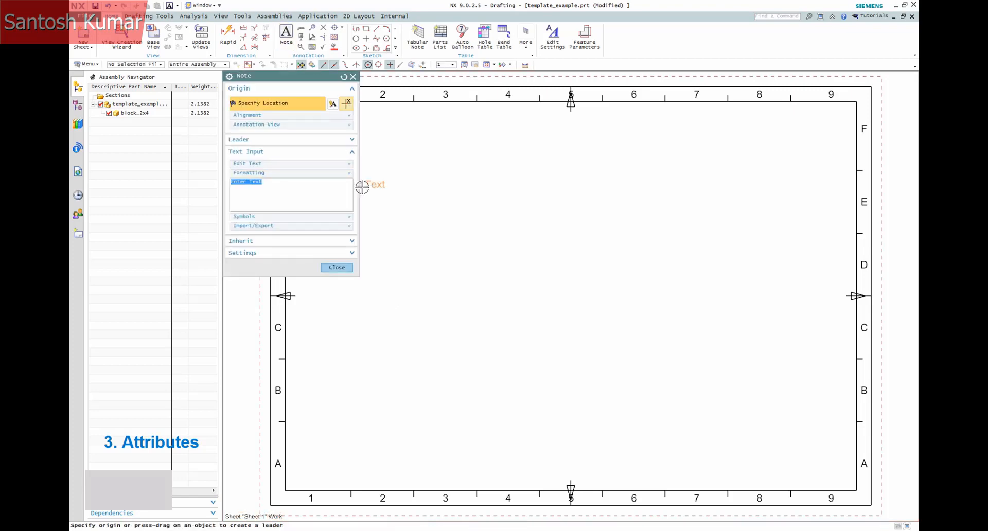
left_click(273, 217)
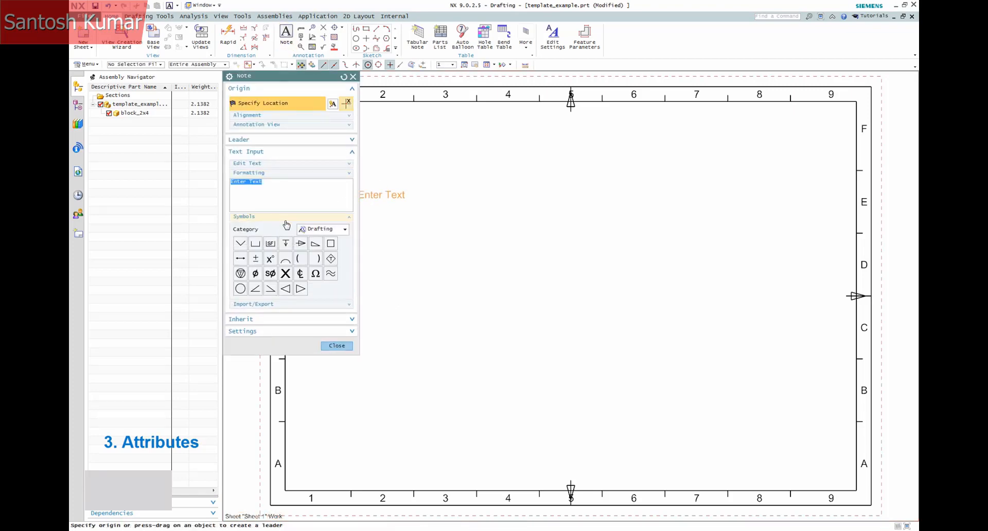
left_click(325, 230)
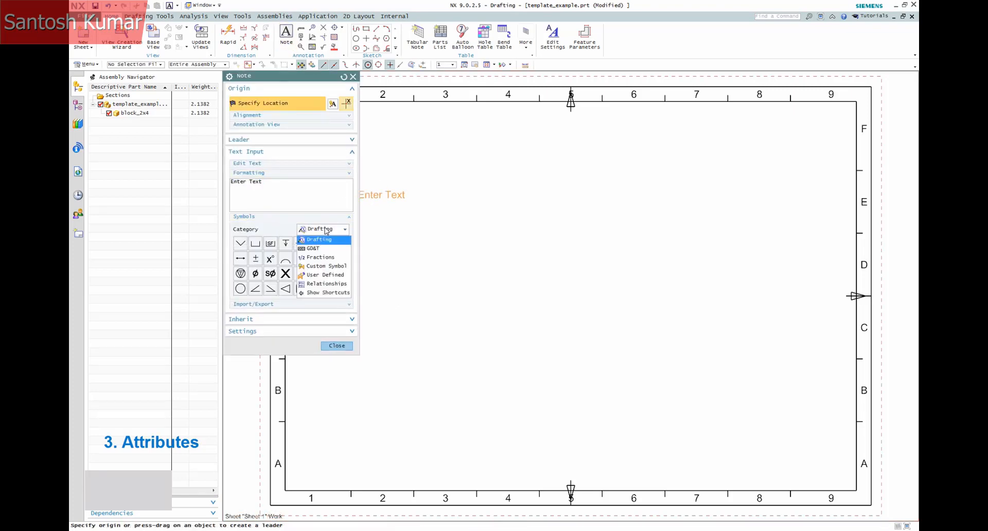
left_click(326, 284)
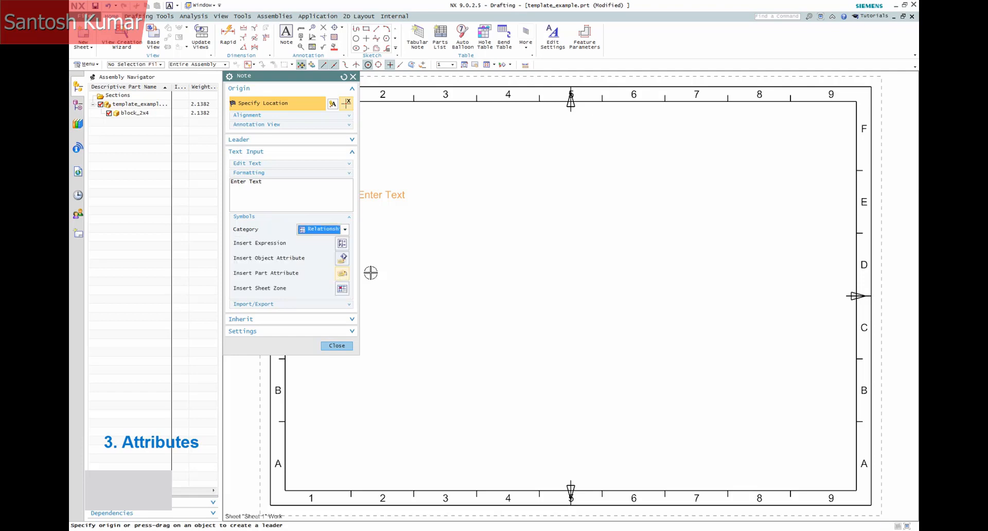
left_click(343, 260)
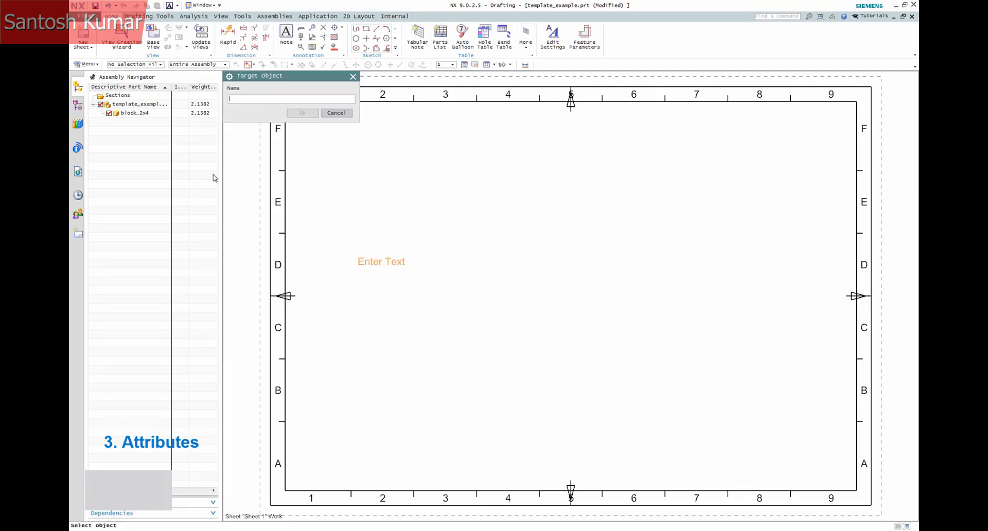
left_click(141, 112)
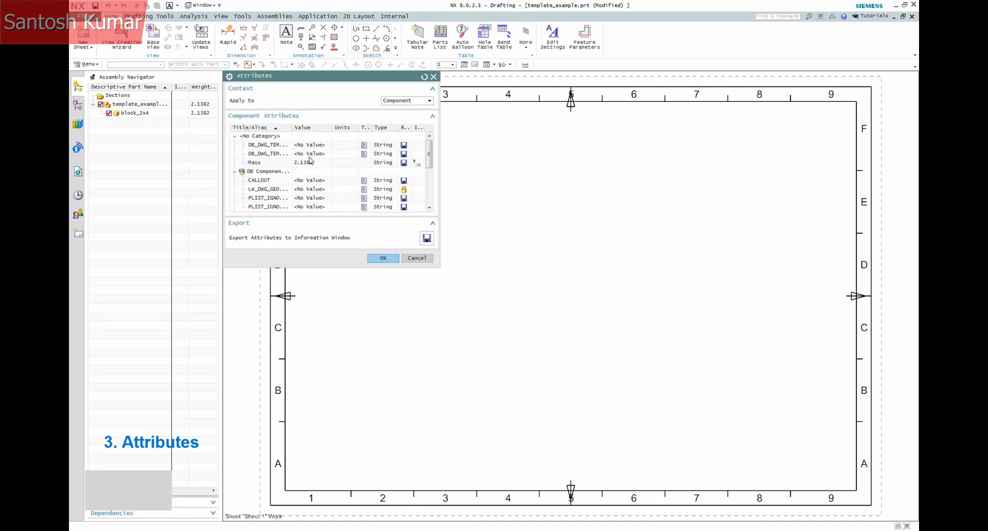
left_click(274, 163)
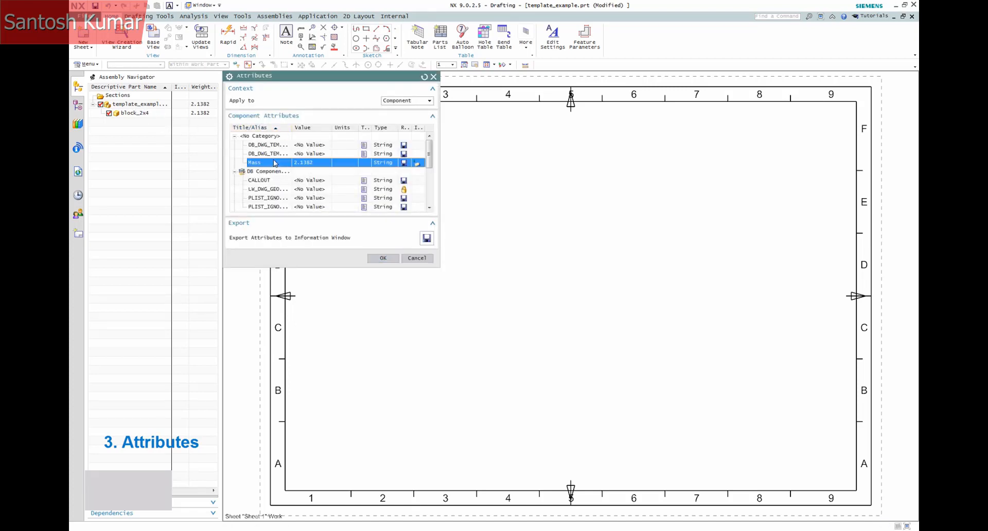
left_click(379, 257)
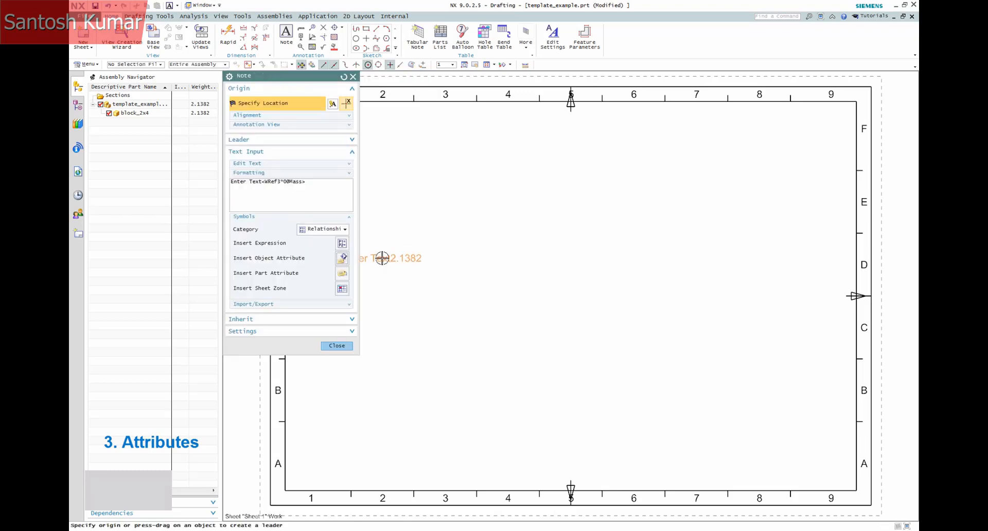
Replace the placeholder text with "Mass: ", add " in grams" after the attribute, and place the note in the sheet's upper middle
left_click_drag(262, 182, 228, 180)
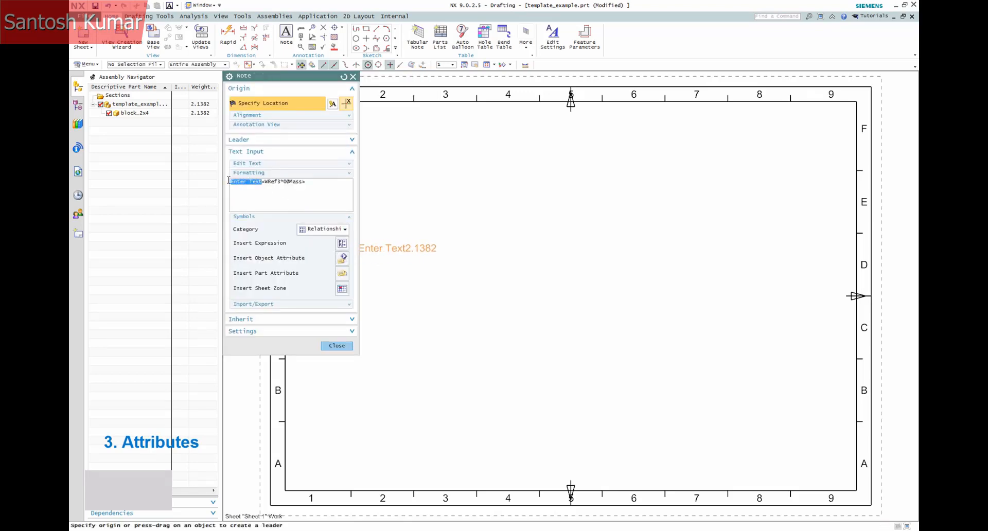
type("Mass")
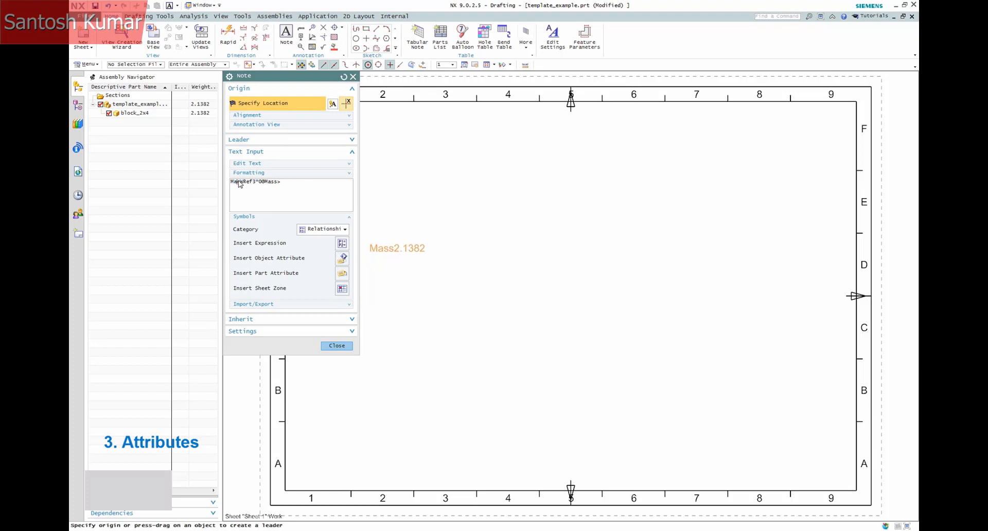
type(": ")
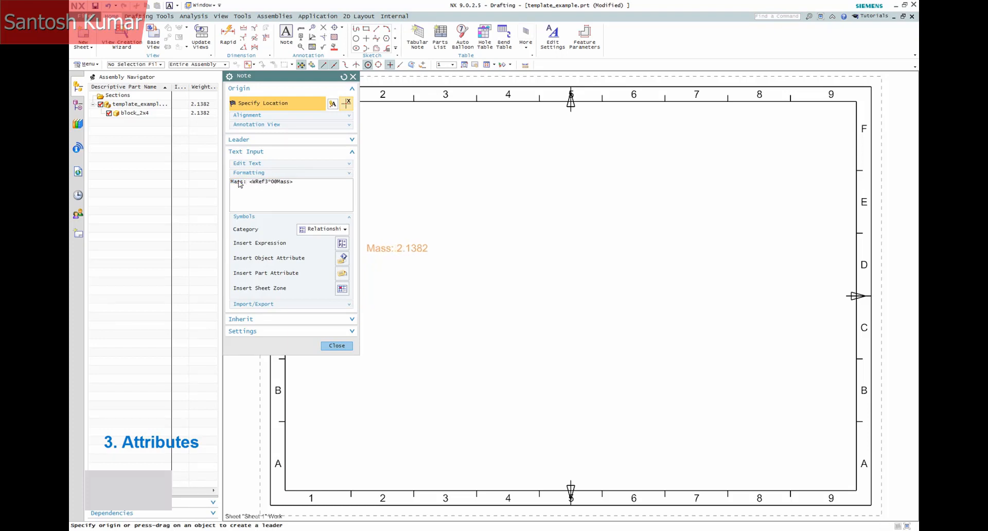
type(" in gram,sn grams")
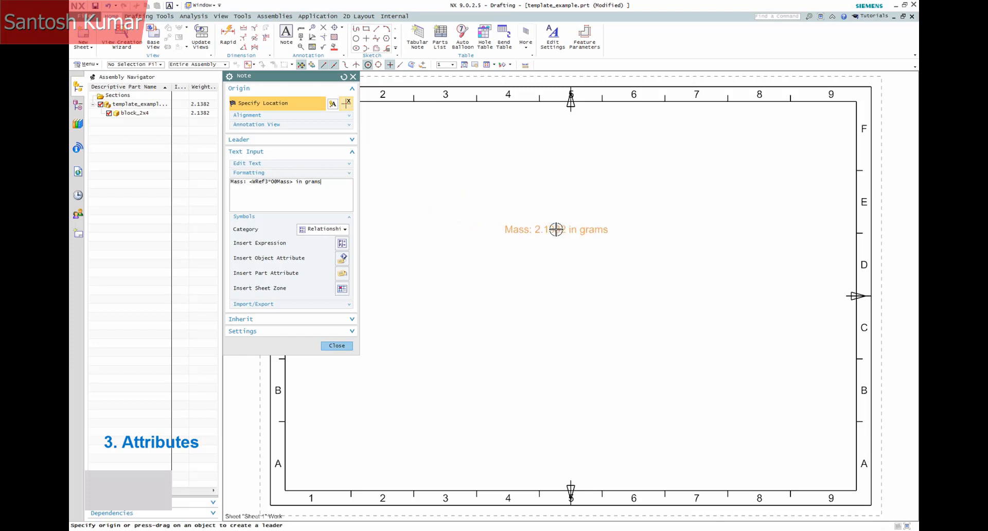
left_click(557, 229)
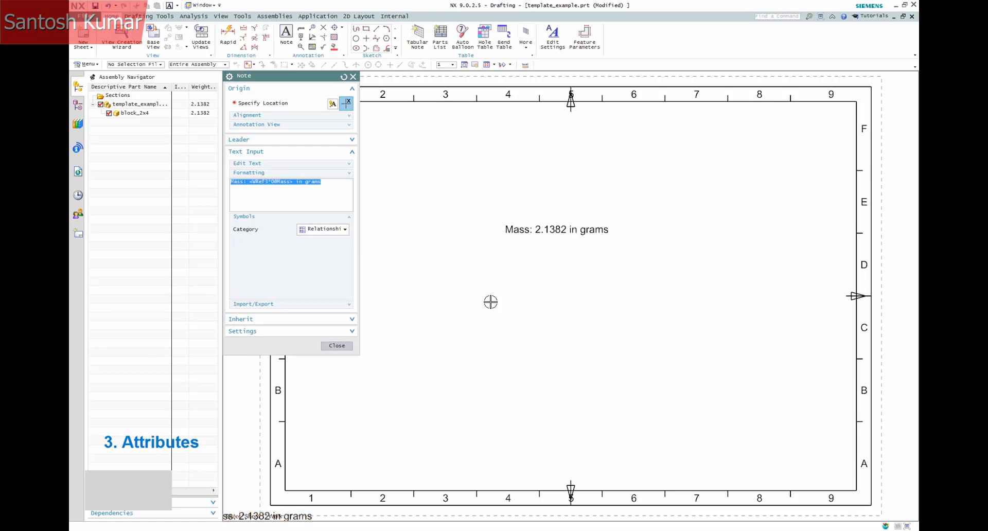
left_click(337, 346)
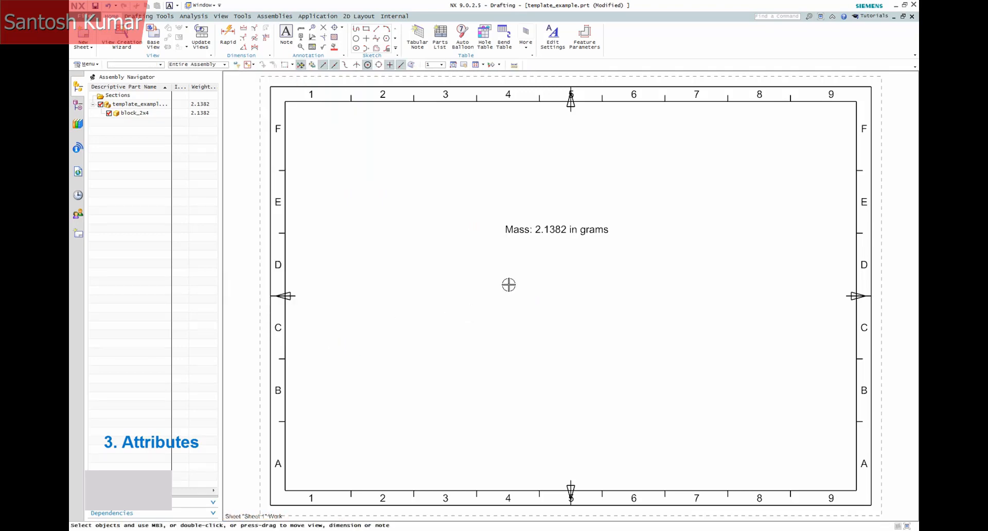
Reopen the mass note for editing and insert the Material object attribute of block_2x4 on a new second line
double_click(529, 229)
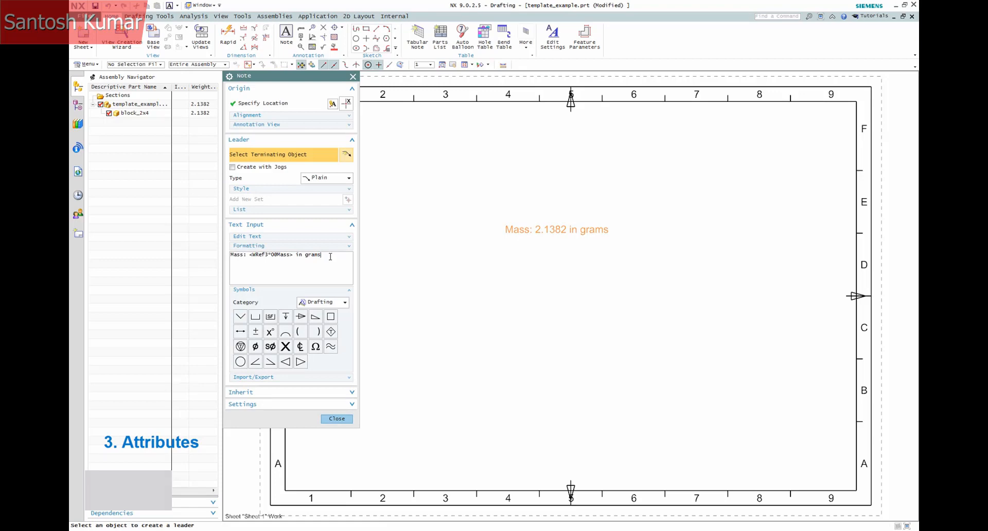
key("Return")
left_click(320, 303)
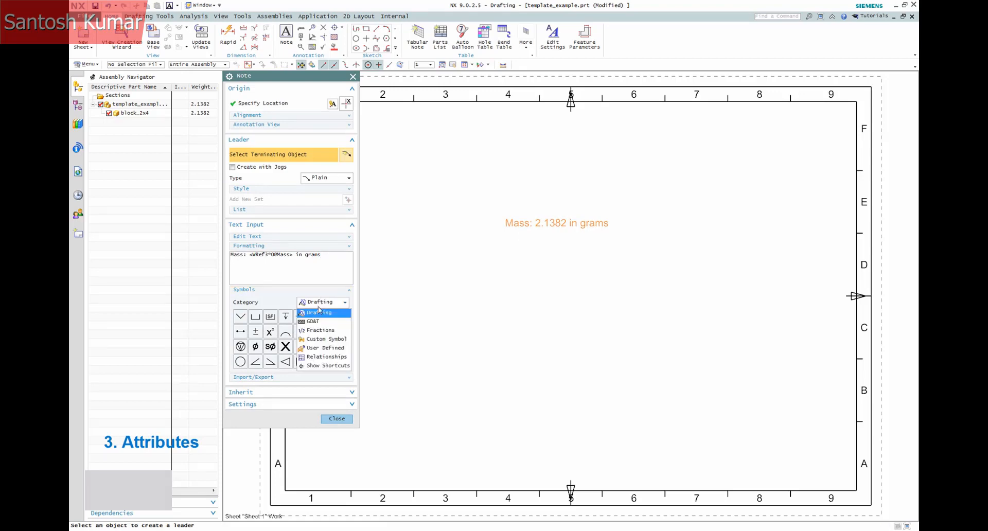
left_click(320, 359)
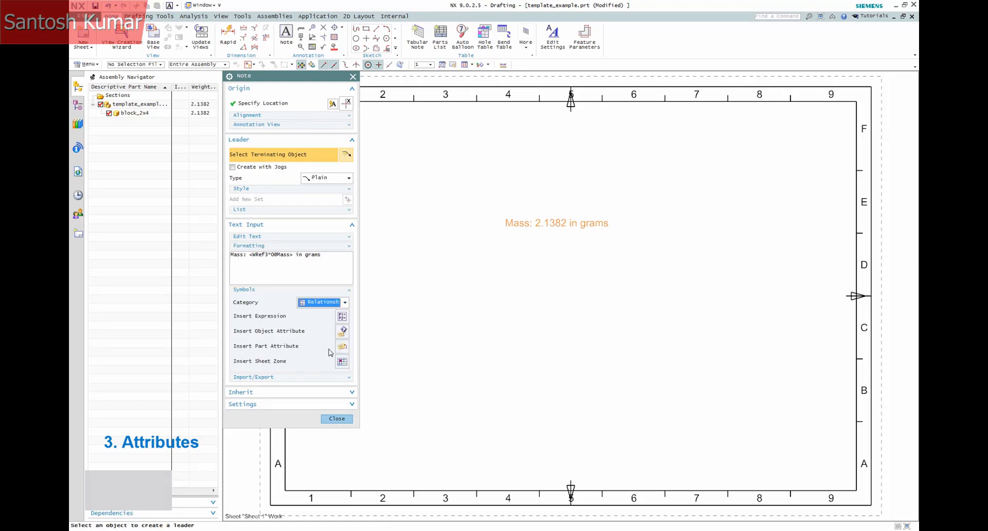
left_click(342, 332)
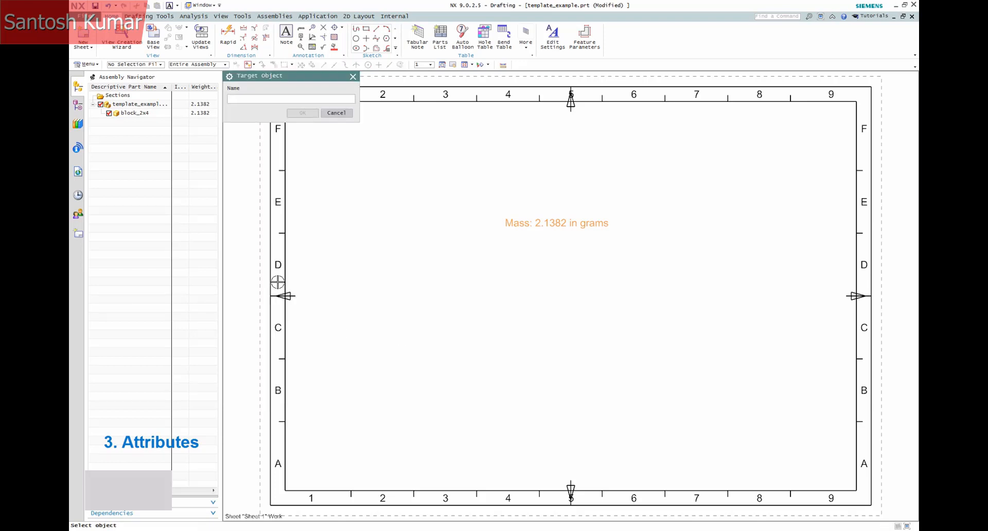
left_click(136, 113)
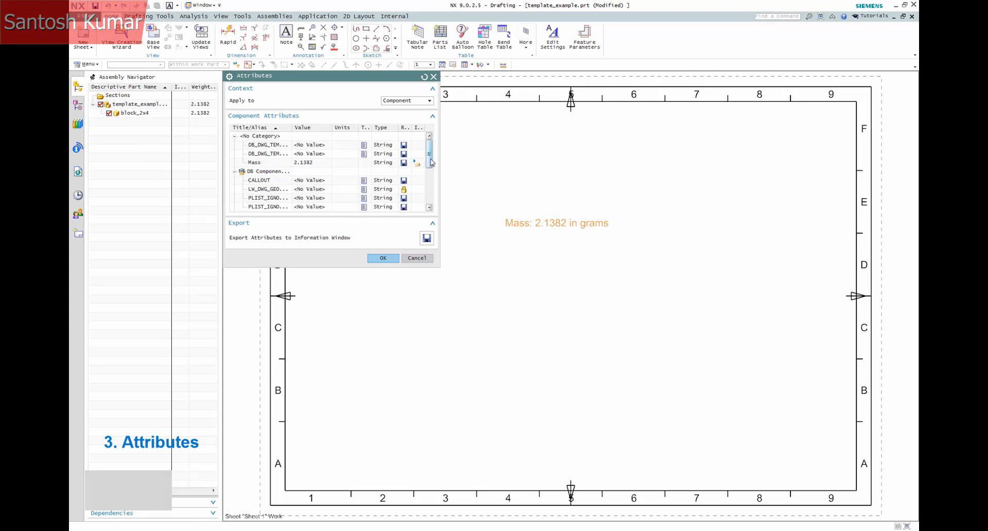
scroll(340, 175, "down", 3)
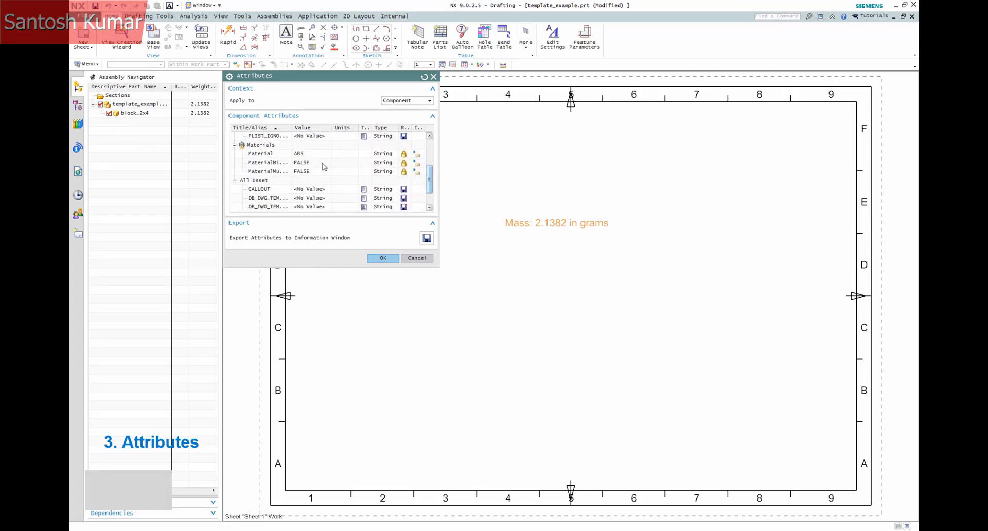
left_click(271, 155)
left_click(381, 258)
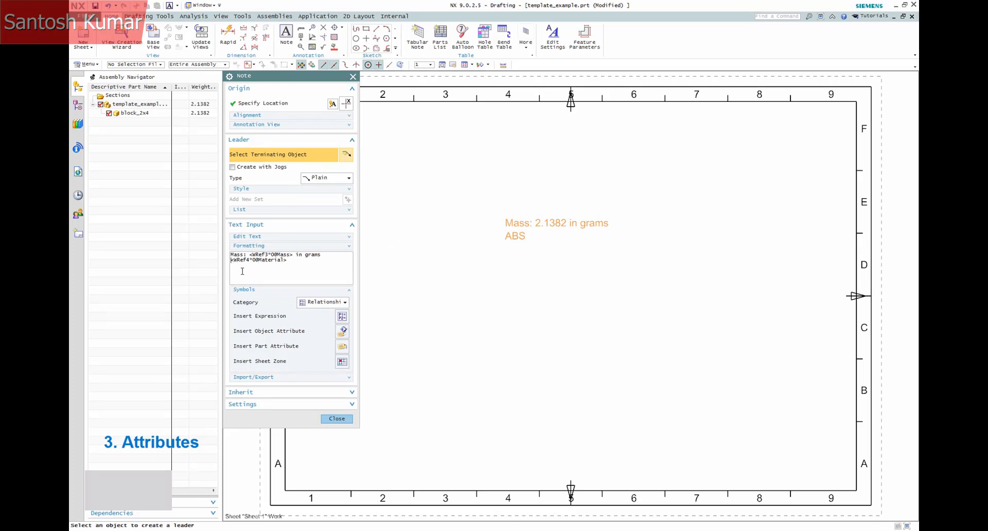
Label the second line "Material: ", prefix both lines with "Part", and move the note to the sheet's lower right area
type("Material:")
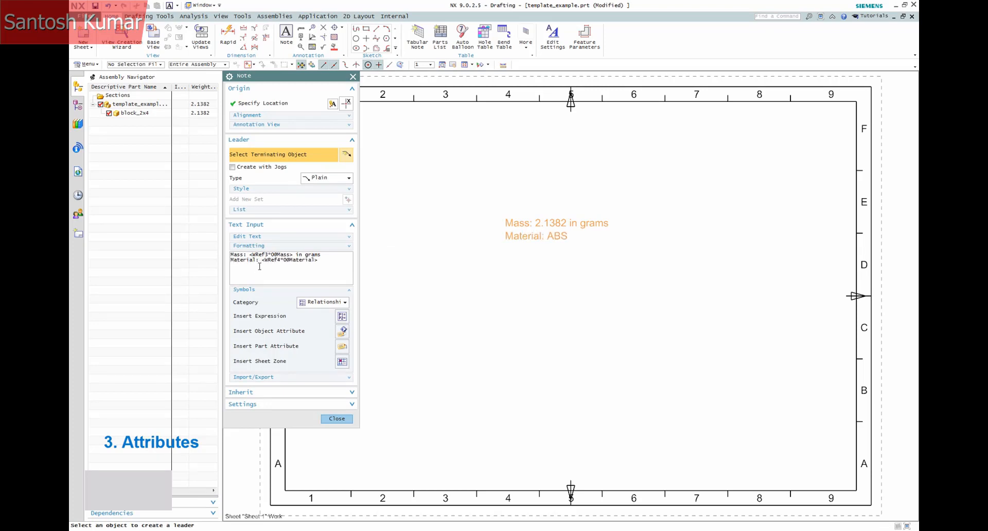
type(" Part")
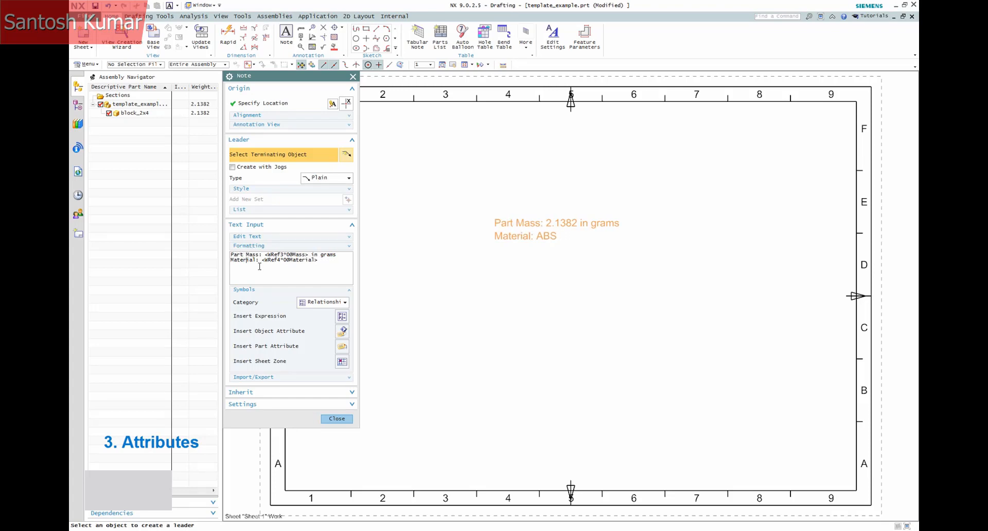
type(" Part")
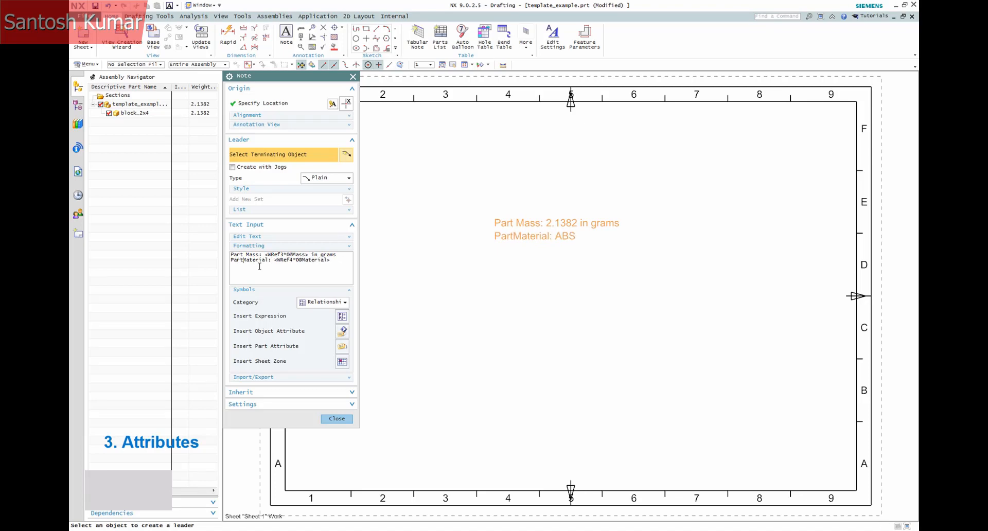
left_click(335, 418)
left_click_drag(500, 224, 751, 435)
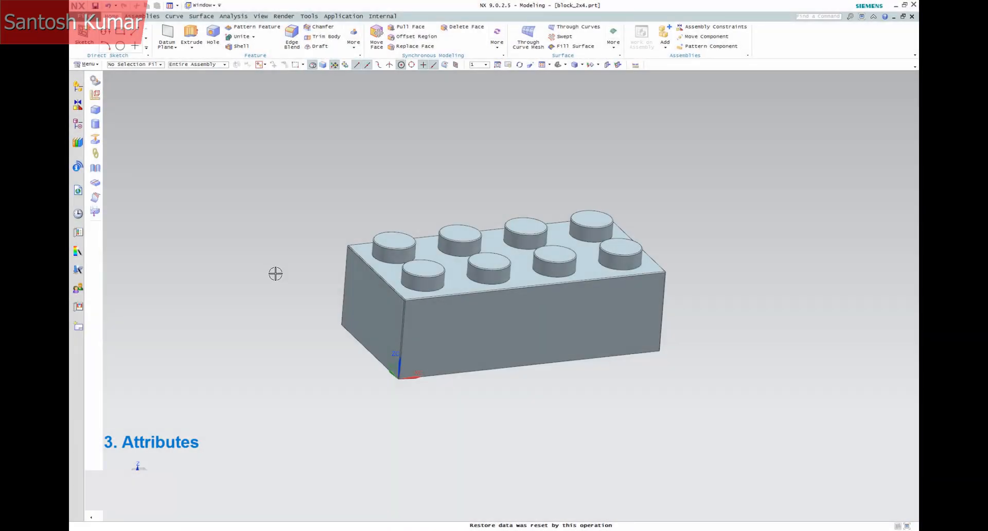
Open the part properties of block_2x4 and examine its material and mass attributes
left_click(84, 17)
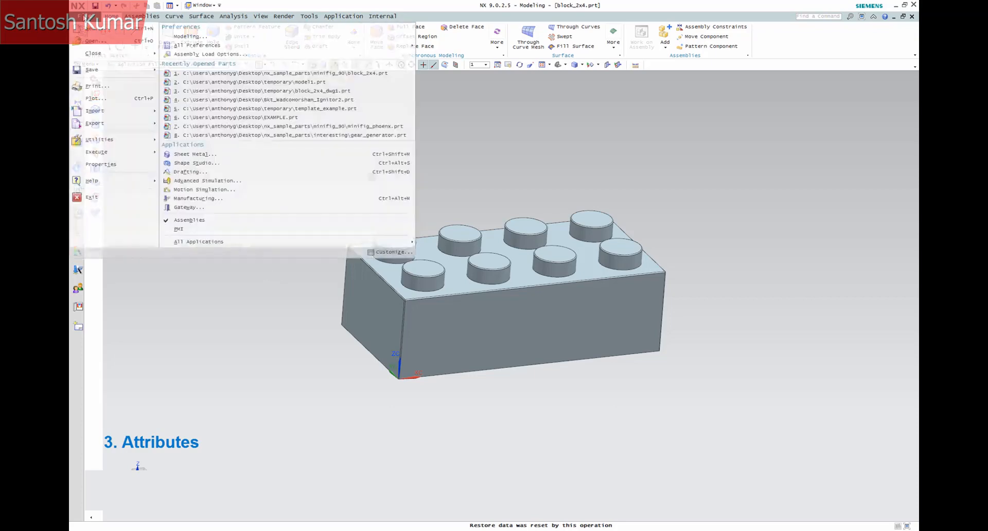
left_click(108, 164)
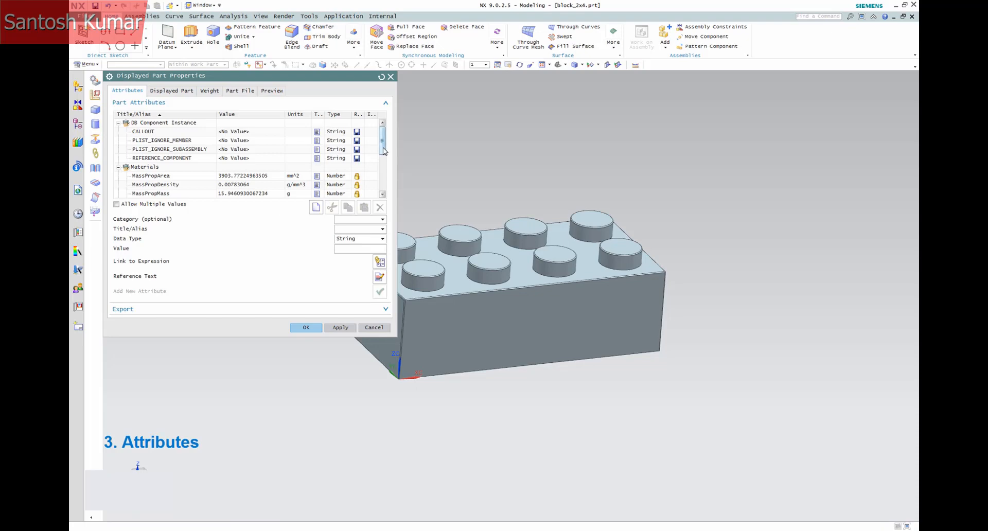
scroll(382, 155, "down", 2)
scroll(383, 158, "down", 3)
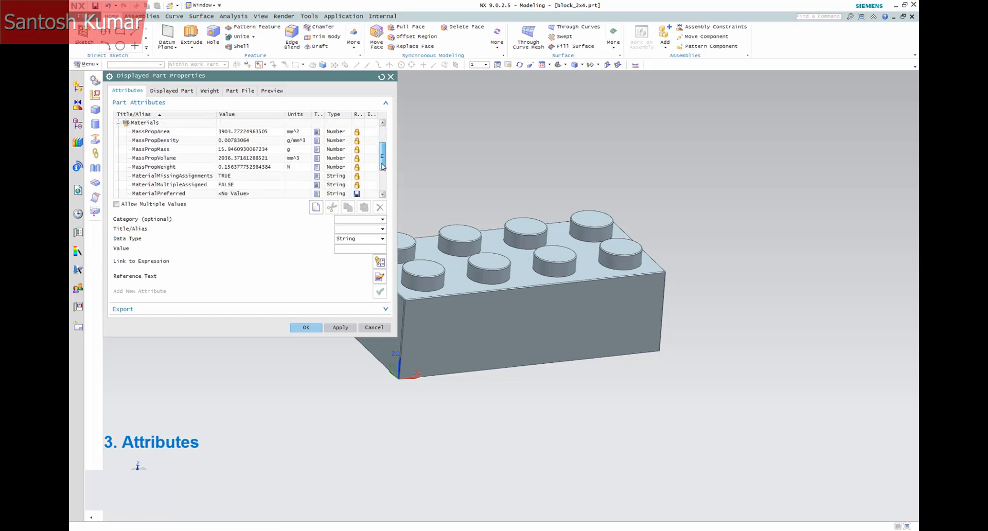
scroll(383, 178, "down", 6)
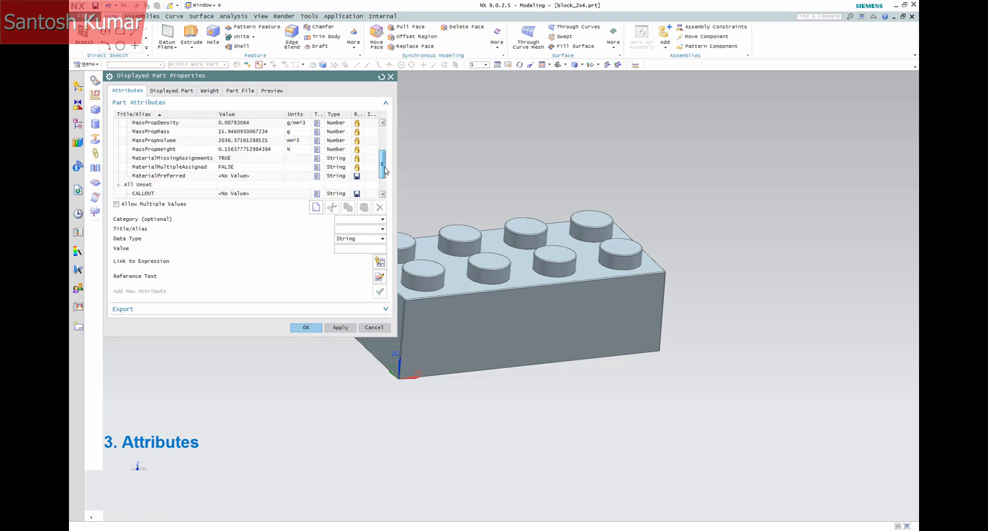
left_click_drag(384, 175, 378, 132)
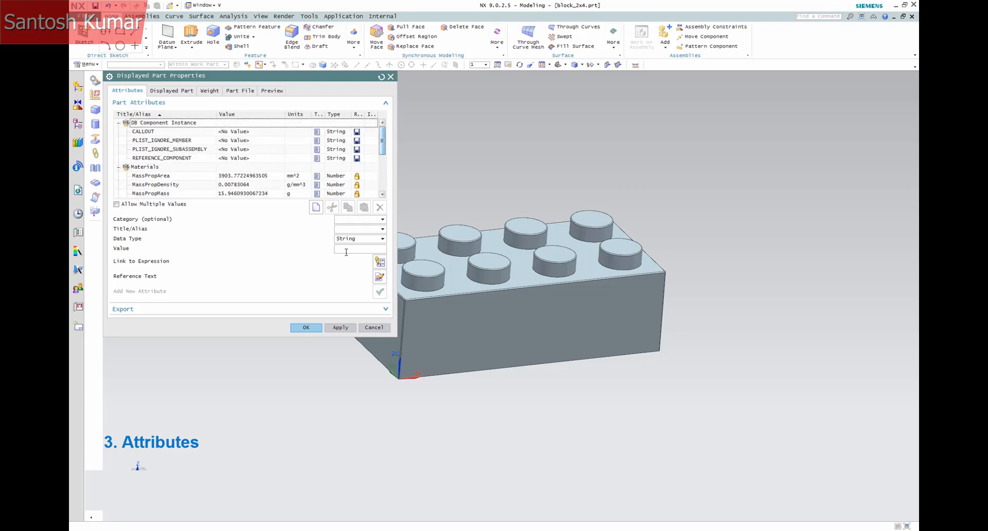
Add an uncategorized string attribute PNX_Description with the value "This is a description" to block_2x4
left_click(382, 222)
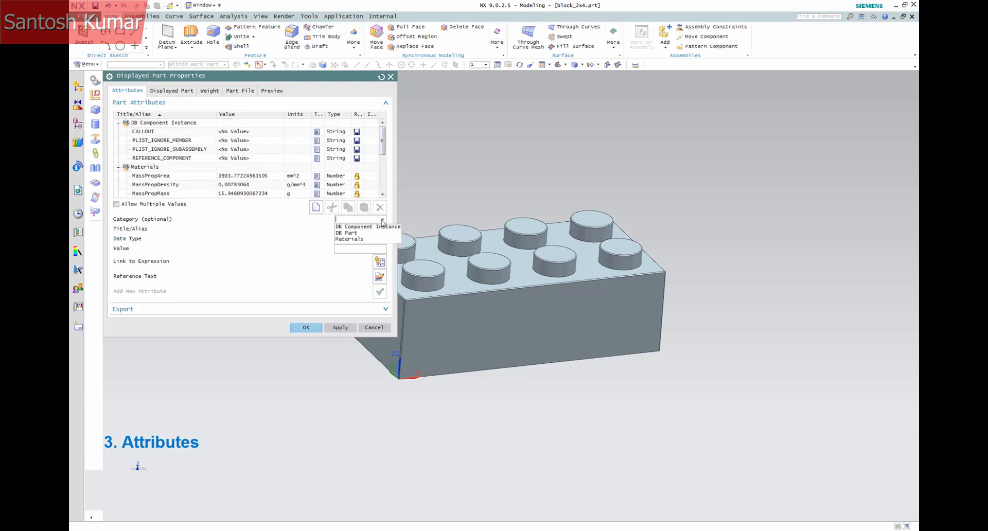
left_click(369, 221)
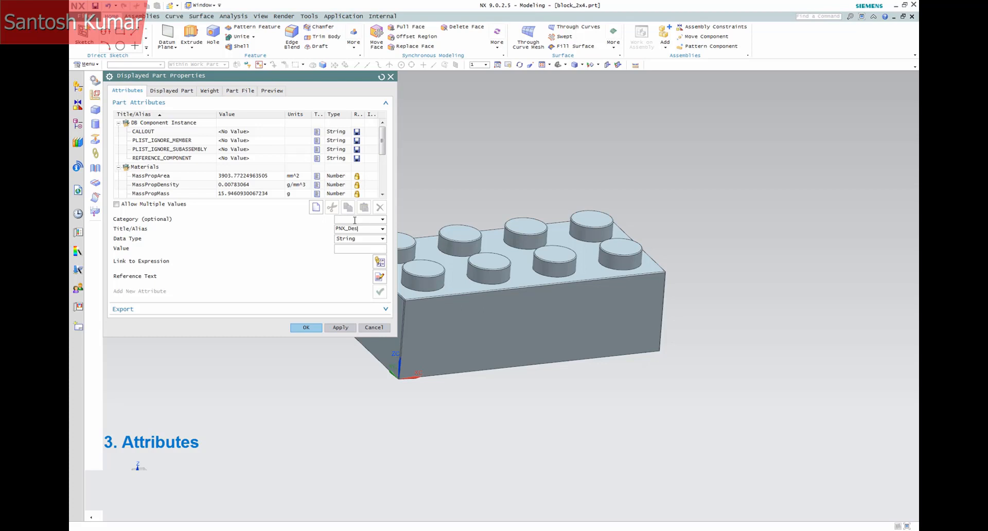
type("PNX_Description")
key("Tab")
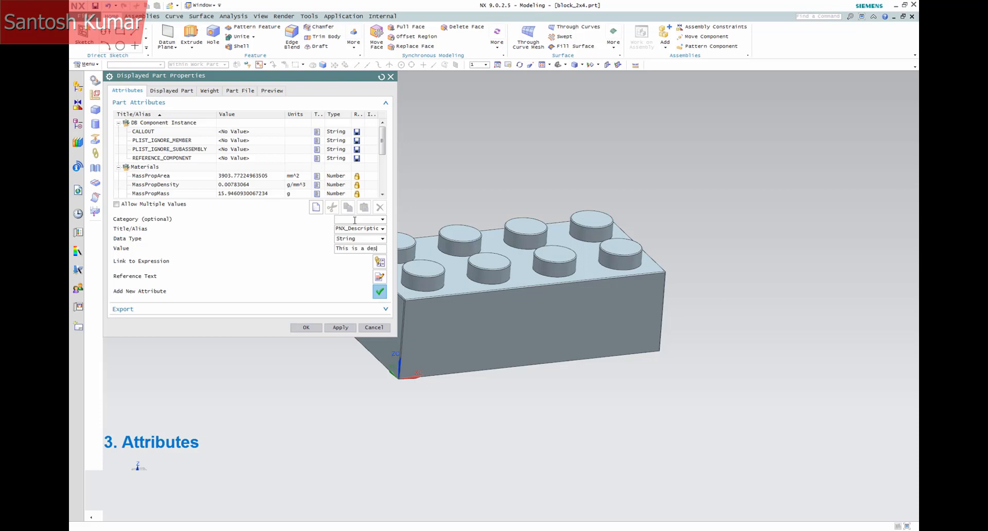
type("This is a descrip")
type("tion")
key("Return")
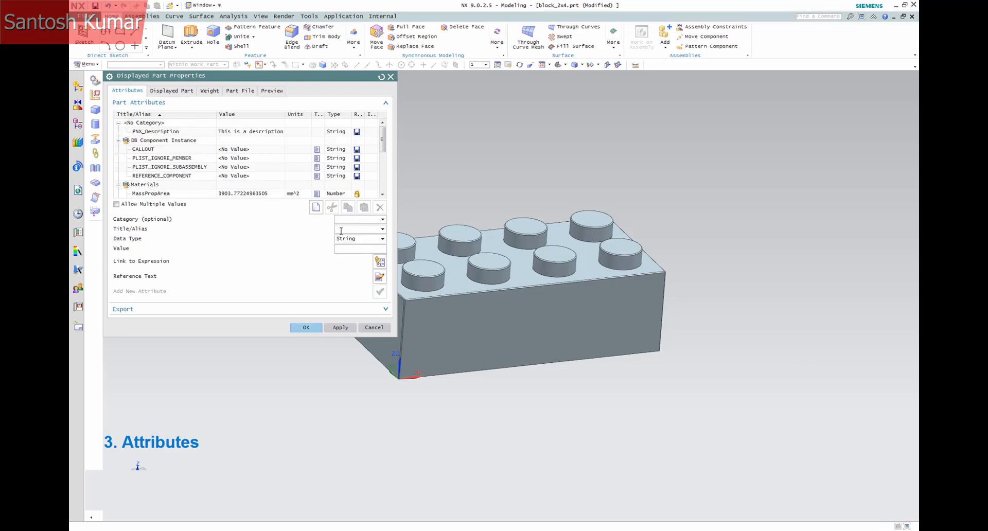
left_click(313, 329)
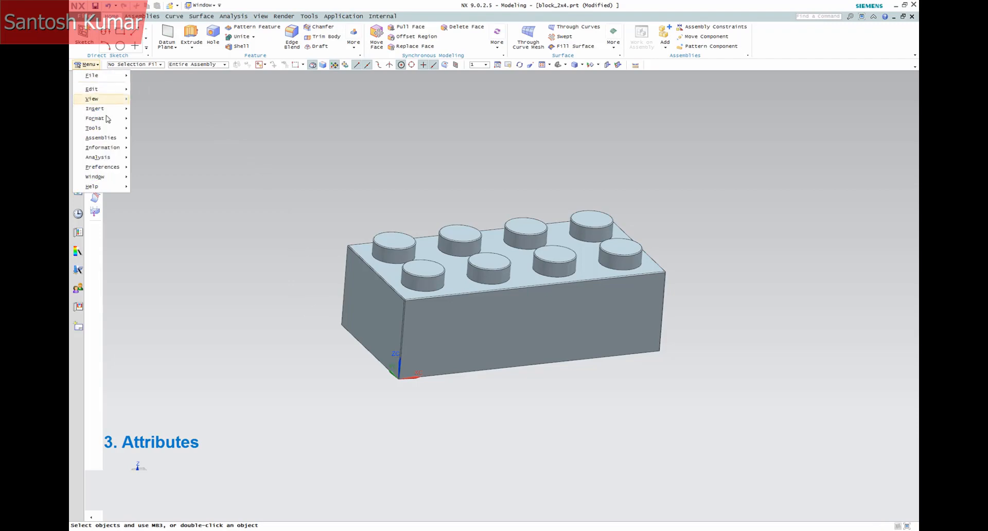
Assign the library material ABS to the brick body
mouse_move(94, 127)
mouse_move(172, 186)
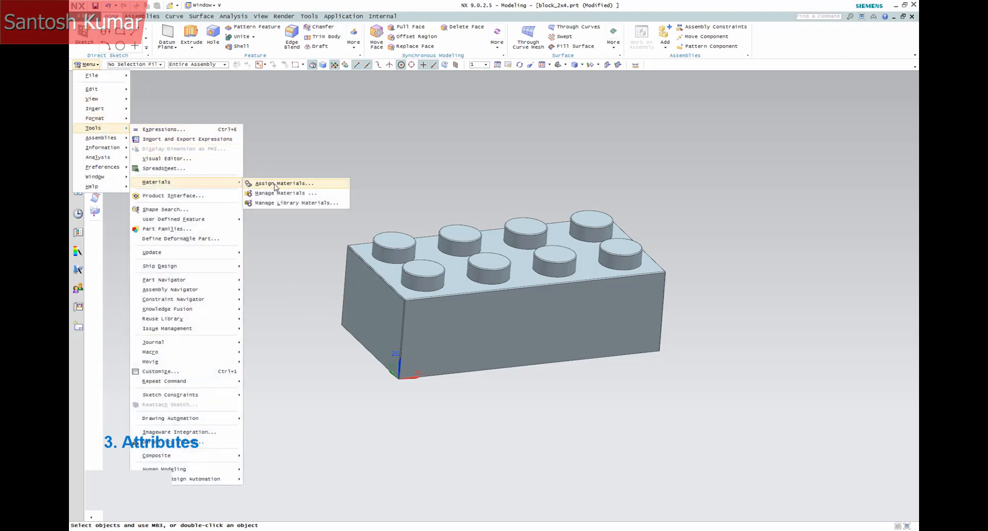
left_click(280, 183)
left_click(360, 250)
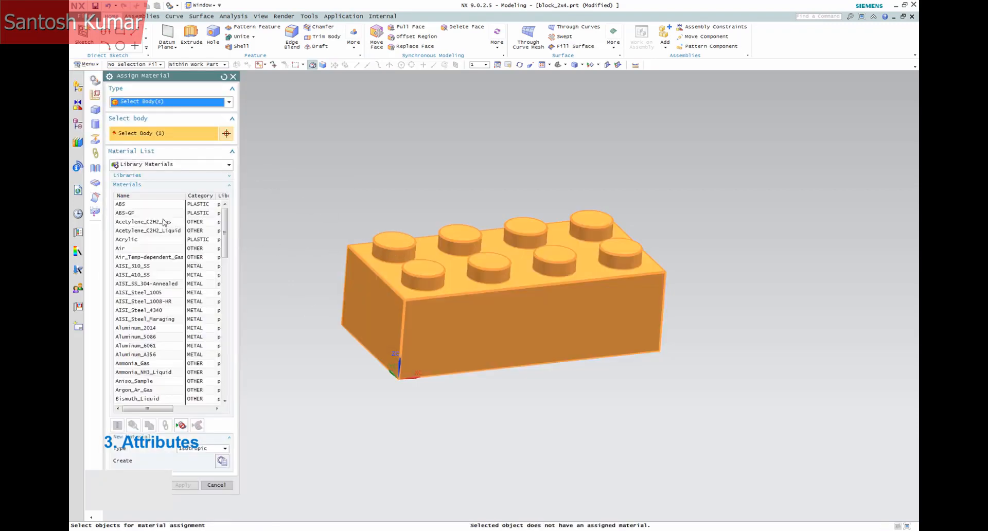
left_click(133, 205)
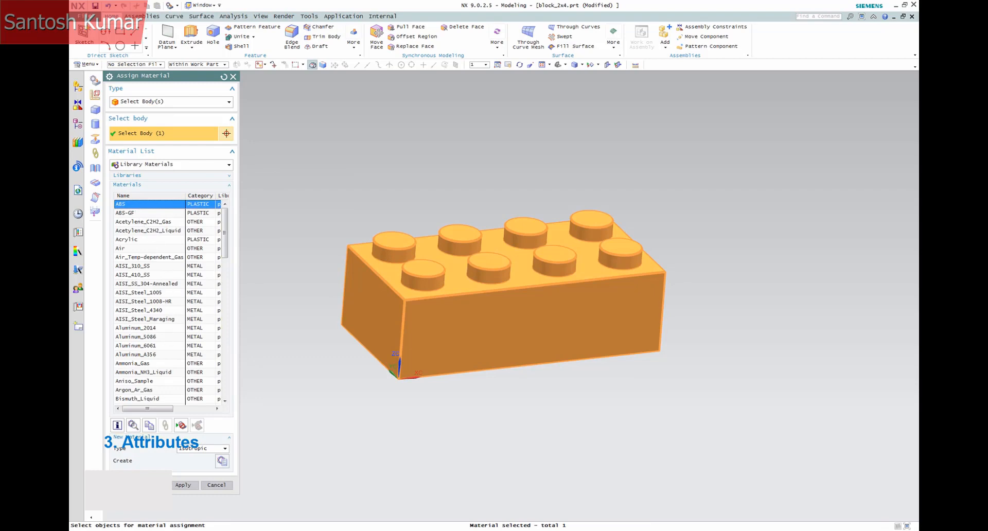
key("Return")
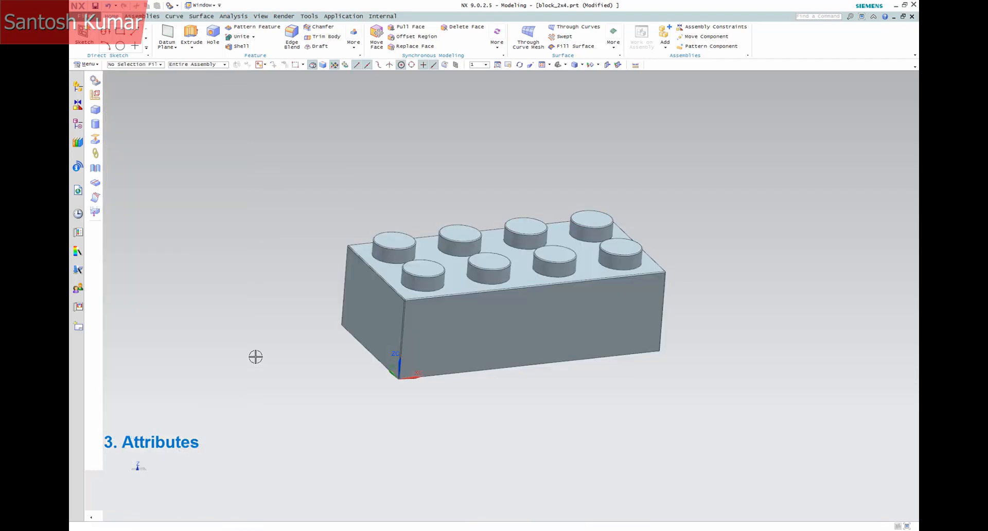
Update the weight data of block_2x4 in its part properties
left_click(83, 16)
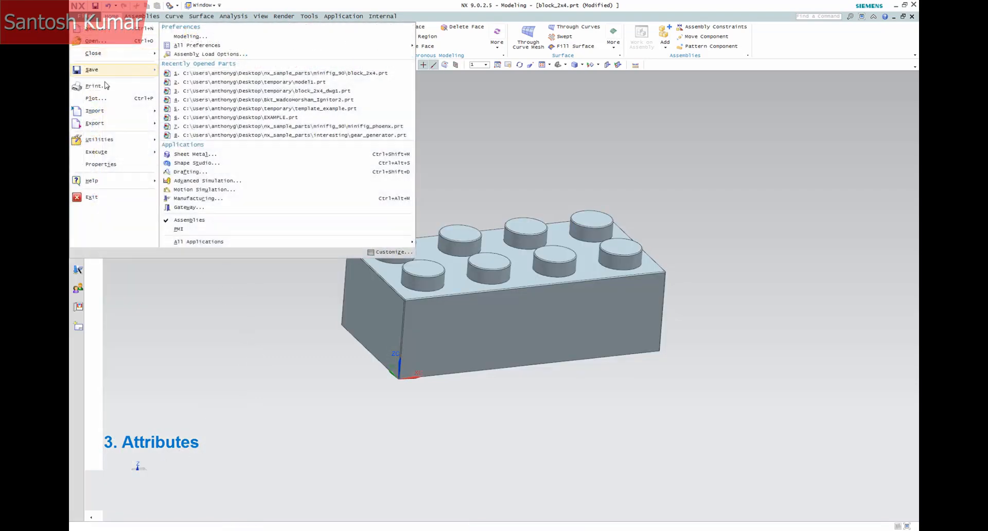
left_click(110, 164)
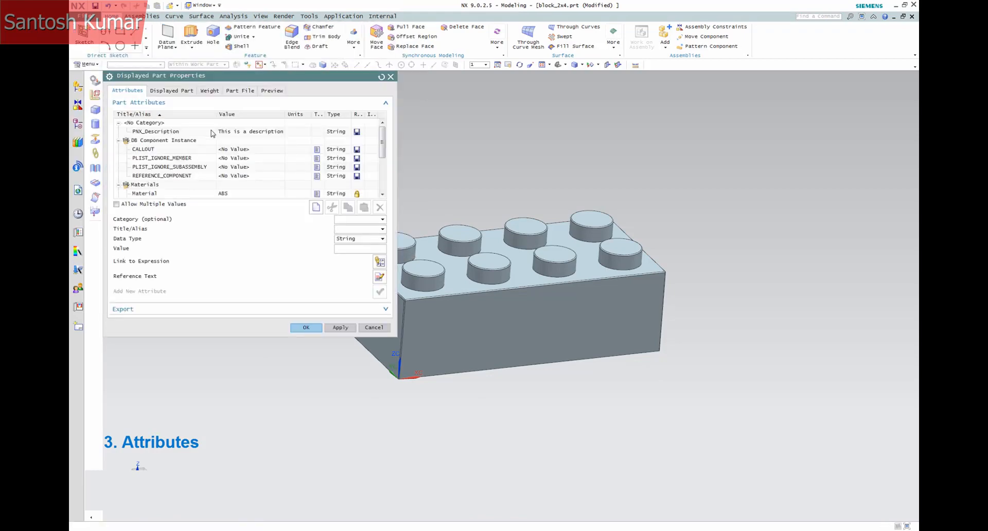
left_click(211, 91)
left_click(380, 135)
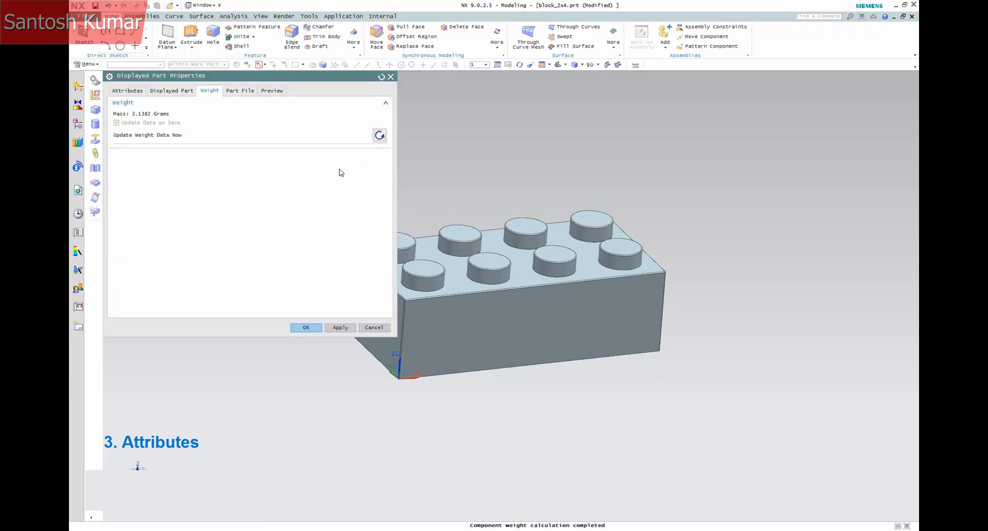
Apply the part properties to refresh the Materials attributes, and save the block_2x4 part
left_click(128, 91)
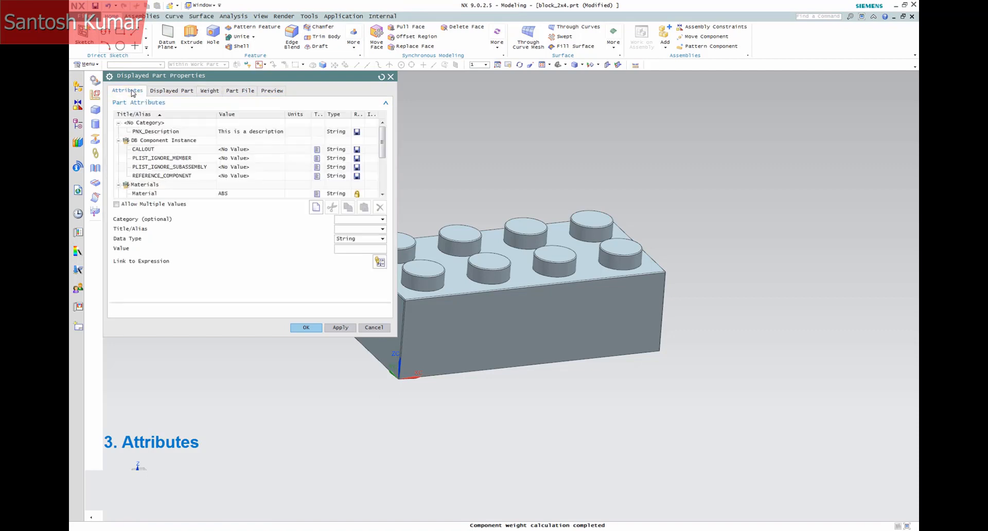
scroll(382, 141, "down", 3)
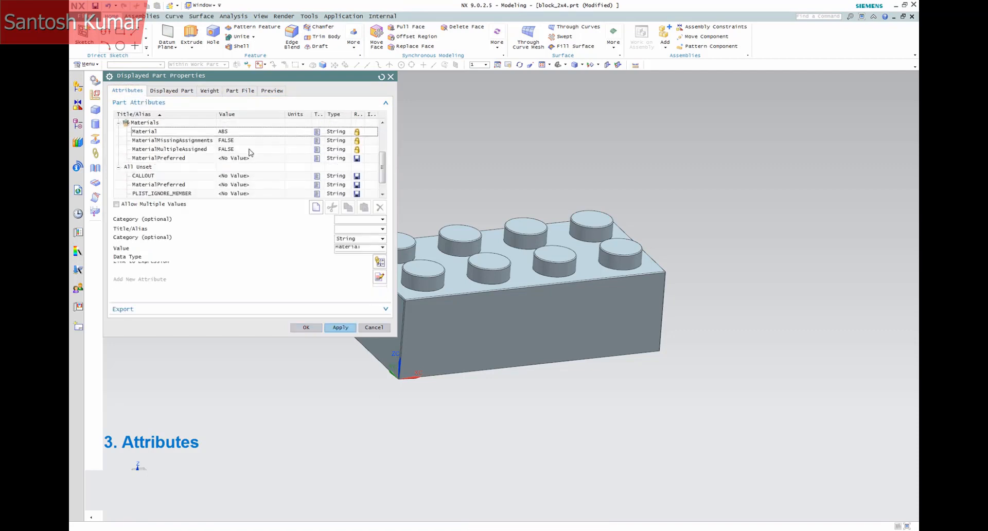
left_click(339, 327)
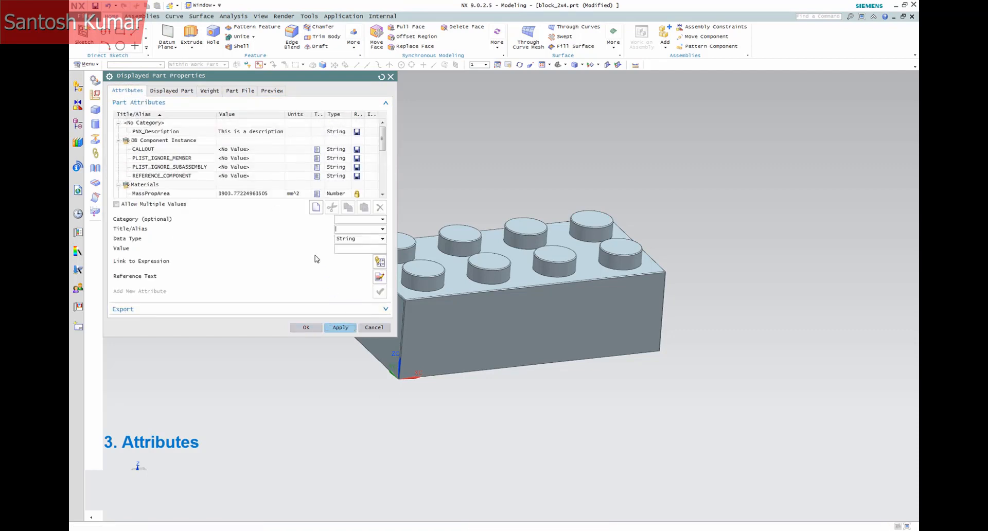
left_click_drag(383, 143, 383, 162)
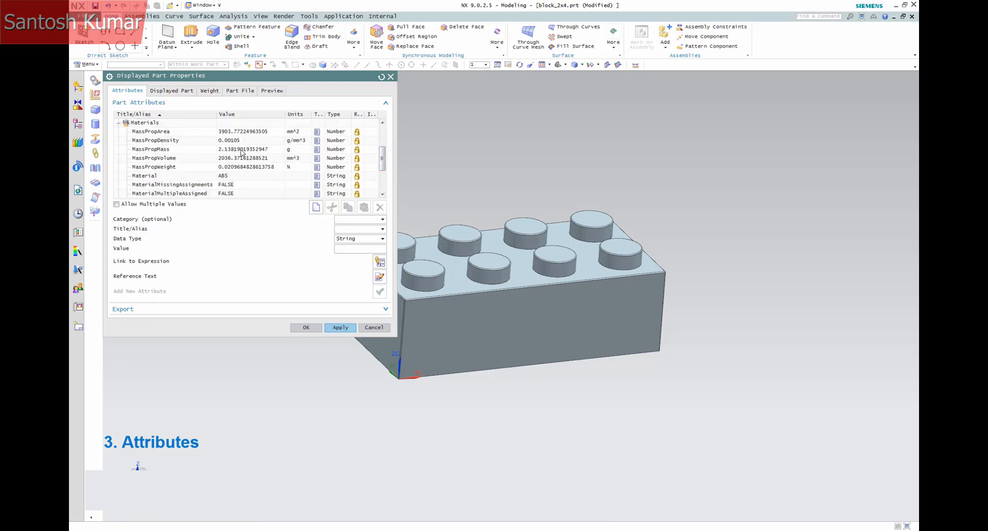
left_click(305, 328)
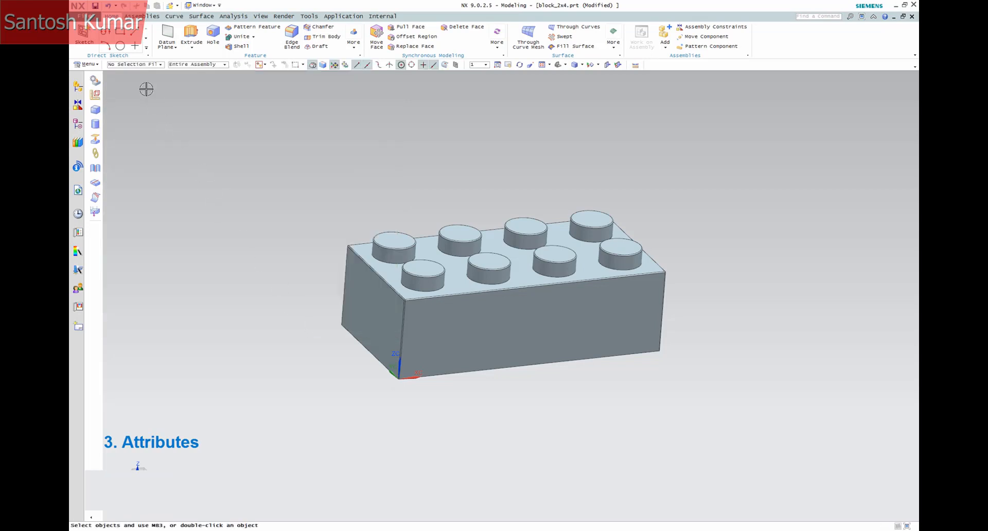
key("ctrl+s")
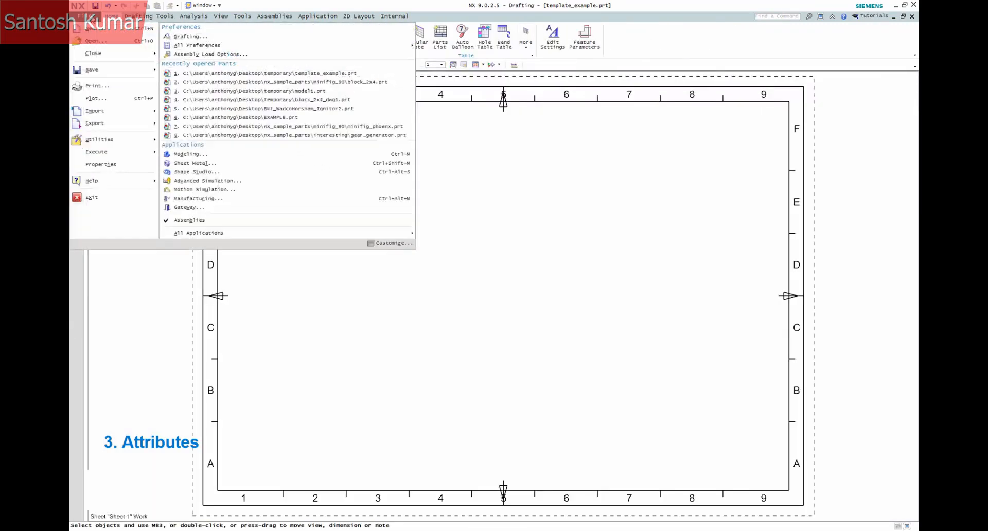
Create a string attribute template titled DB_DWG_TEMPLATE_PNX_Description under category PNX in the template_example part file
left_click(93, 17)
mouse_move(135, 144)
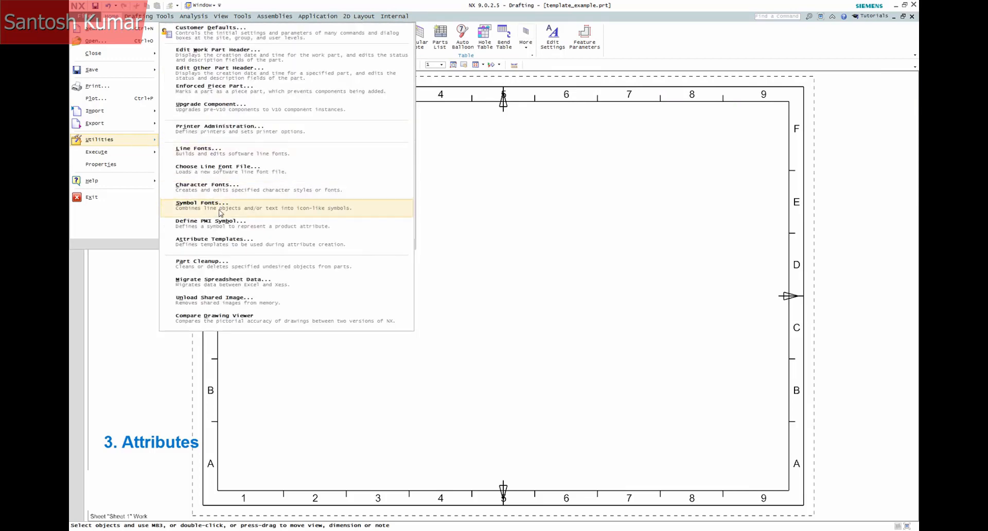
left_click(221, 243)
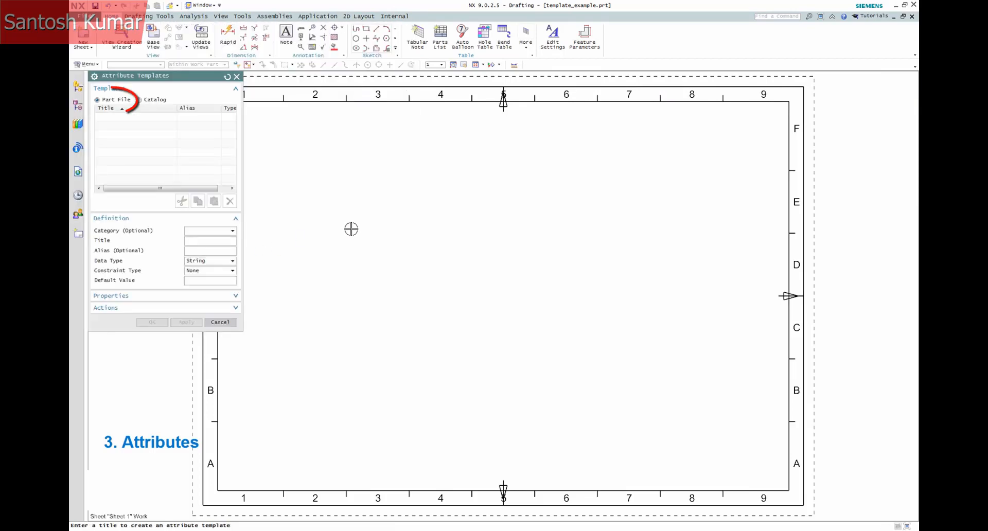
left_click(201, 232)
type("PNX")
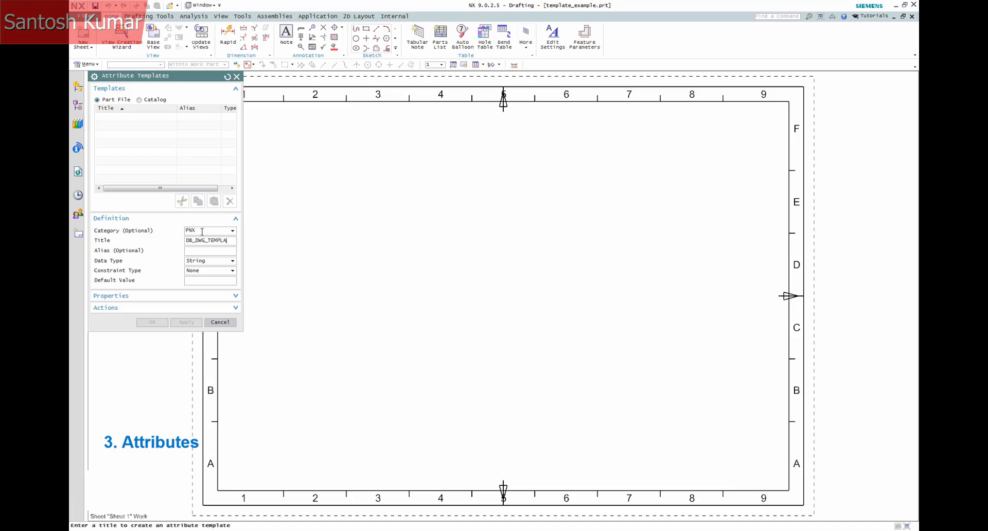
type("PNX_desc")
key("BackSpace")
key("BackSpace")
key("BackSpace")
key("BackSpace")
type("Description")
key("Return")
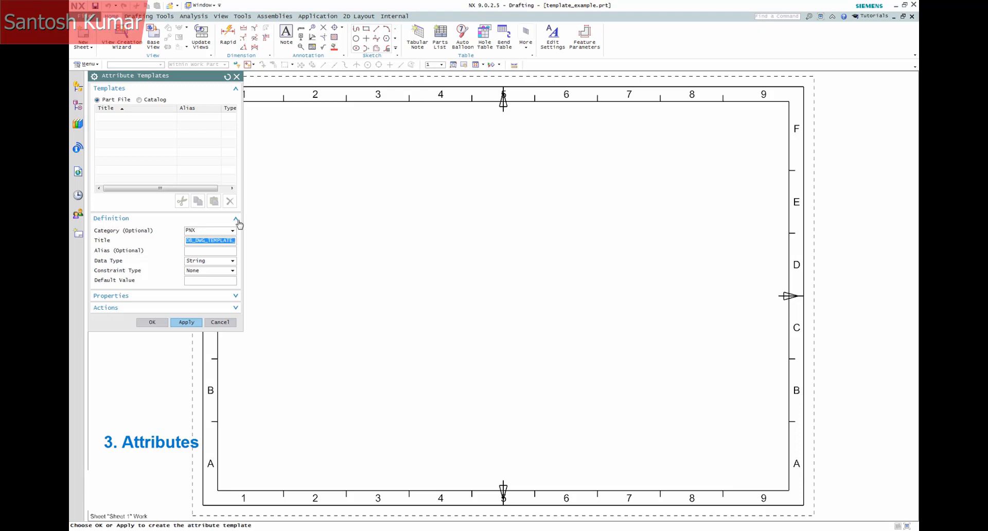
left_click(185, 321)
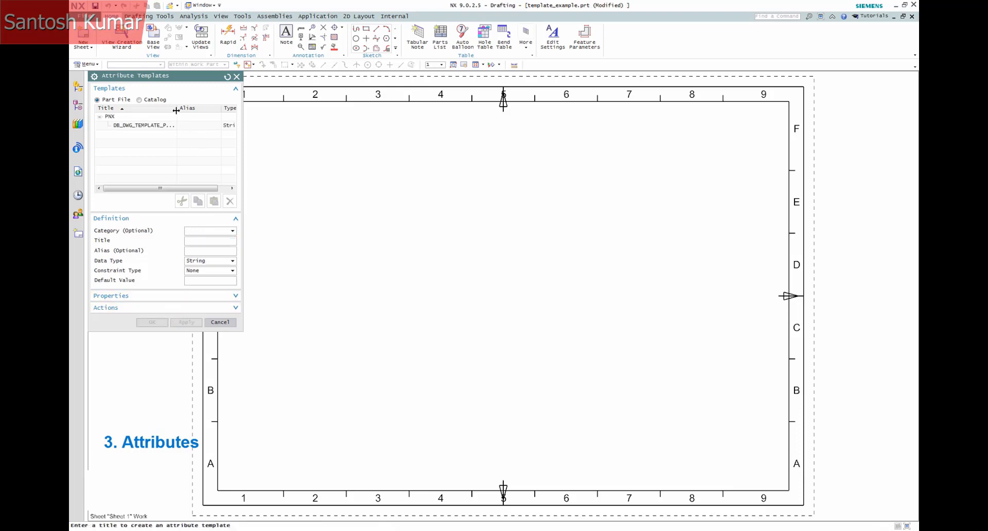
left_click_drag(177, 109, 211, 108)
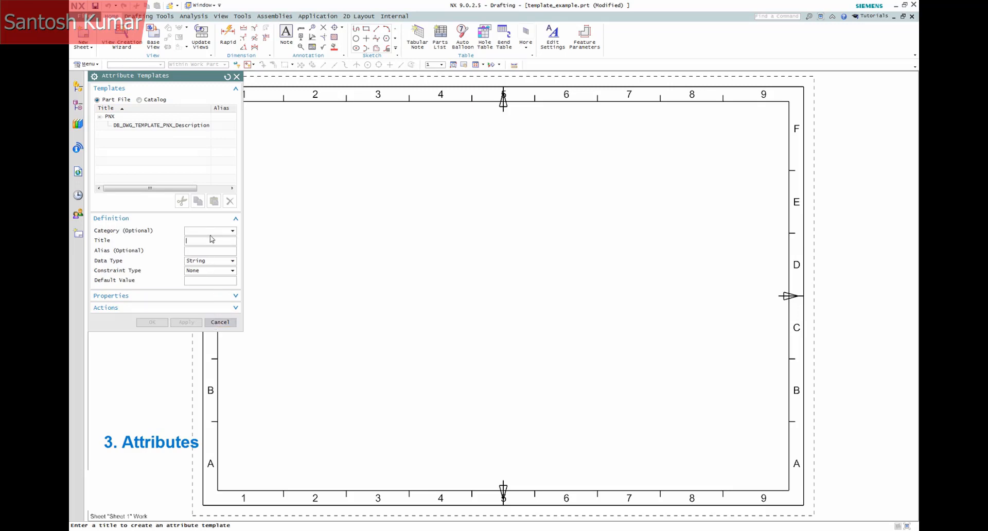
Create a second string attribute template, DB_DWG_DWG_TEMPLATE_MassPropMass, under category PNX and save the template part
left_click(233, 231)
left_click(197, 240)
type("LATE")
type("_M")
type("ass")
type("PropMass")
key("Return")
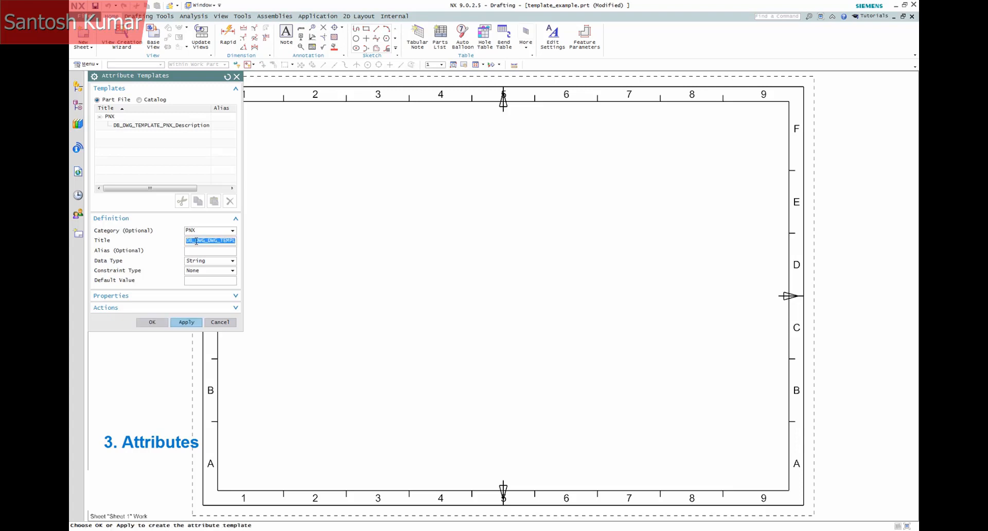
left_click(197, 323)
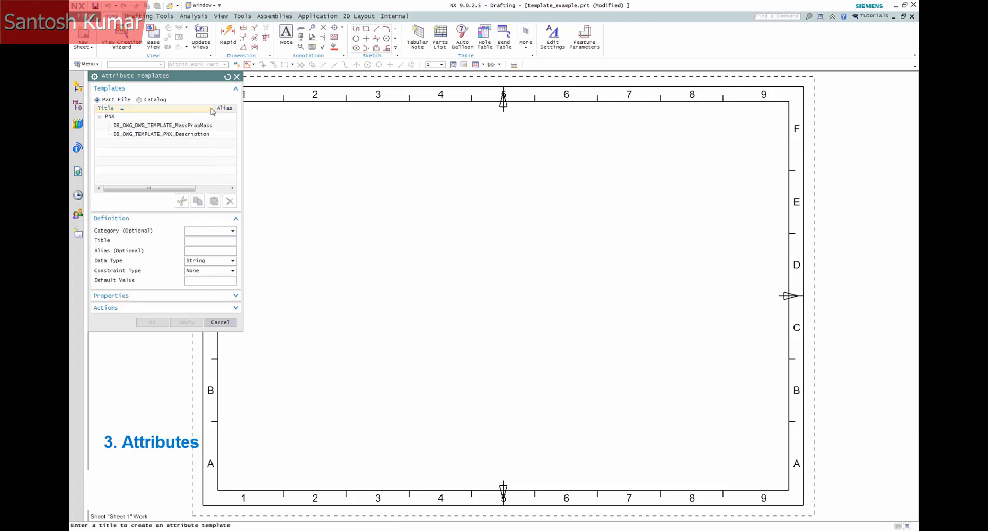
left_click(220, 322)
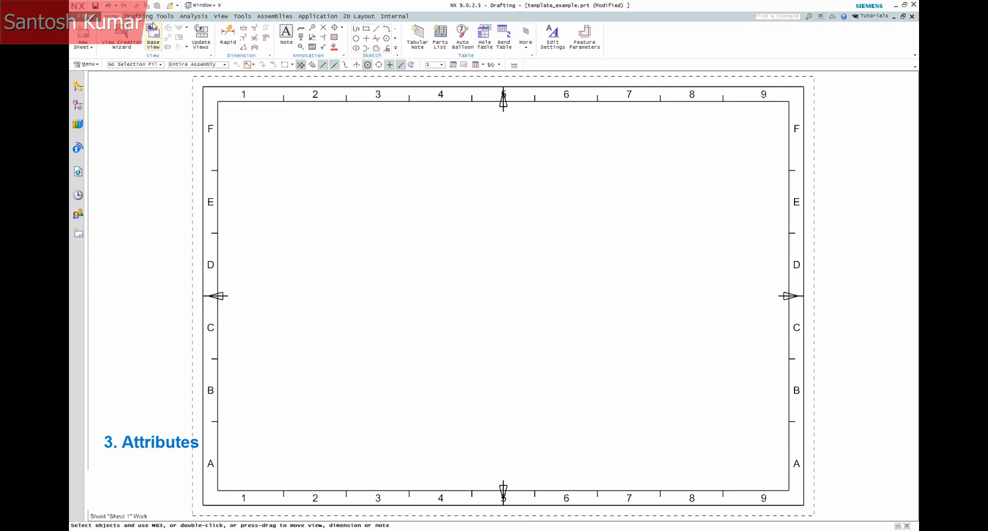
left_click(96, 6)
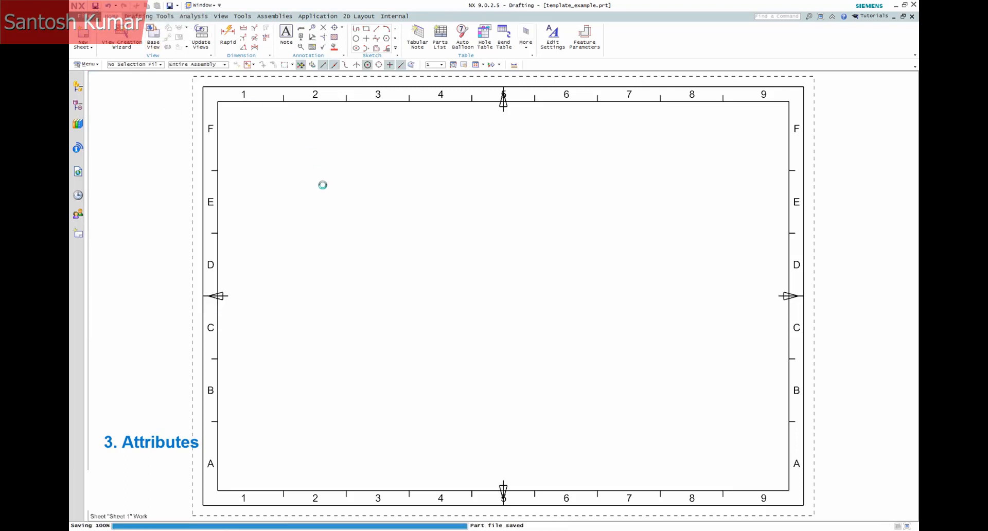
Start a drafting note and replace its text with a reference to the part attribute DB_DWG_TEMPLATE_PNX_Description
left_click(287, 36)
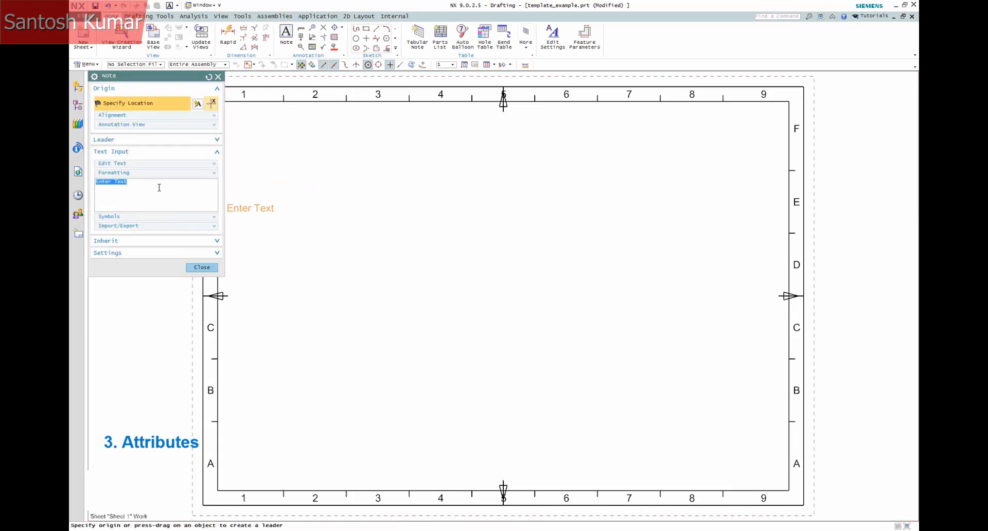
key("Delete")
left_click(168, 221)
left_click(185, 229)
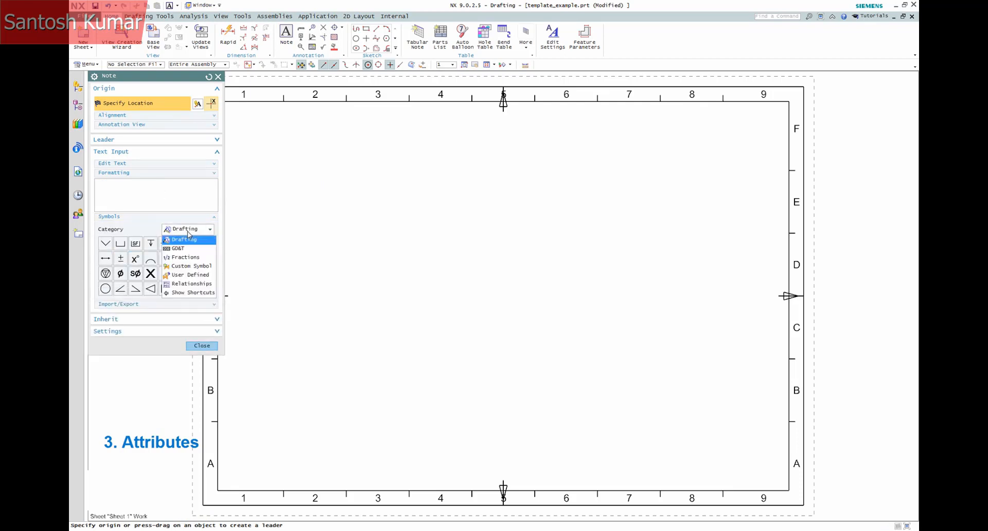
left_click(185, 285)
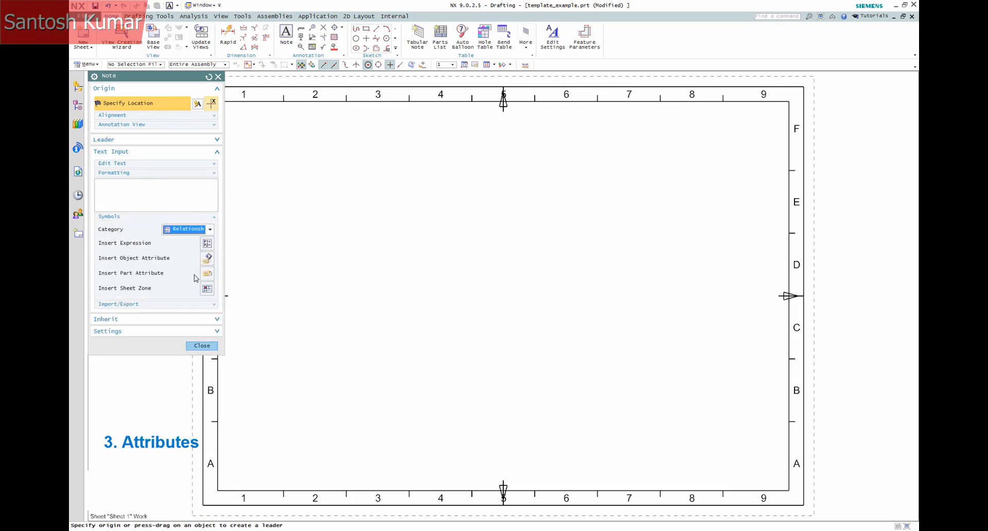
left_click(207, 274)
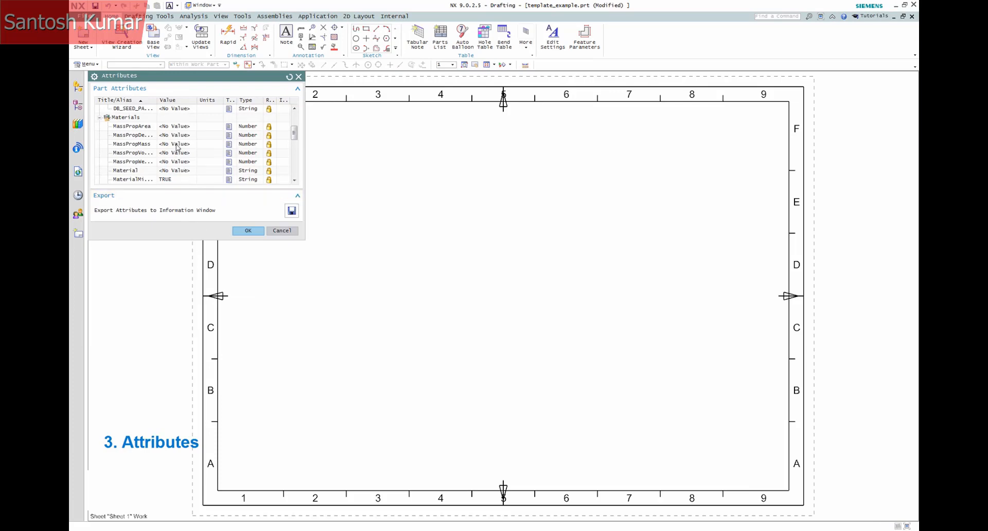
left_click_drag(295, 132, 305, 156)
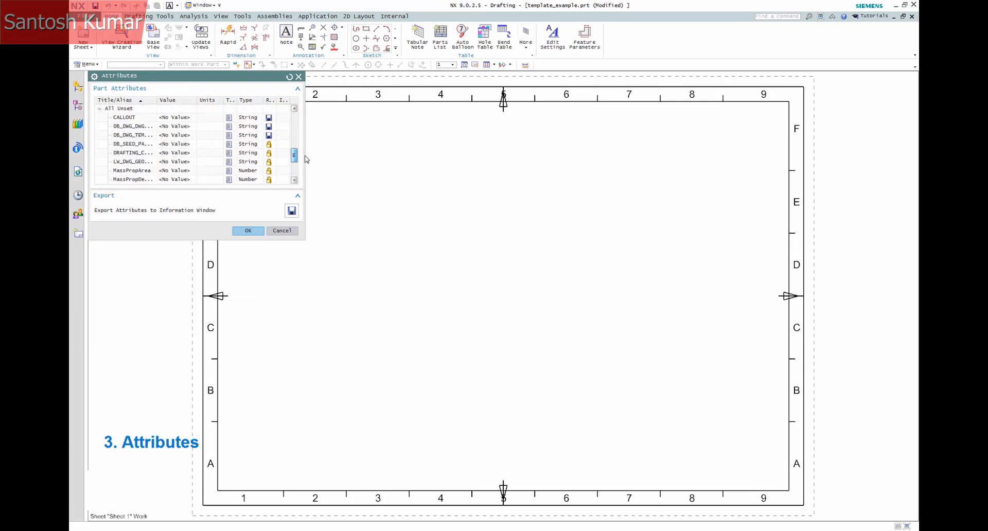
double_click(157, 101)
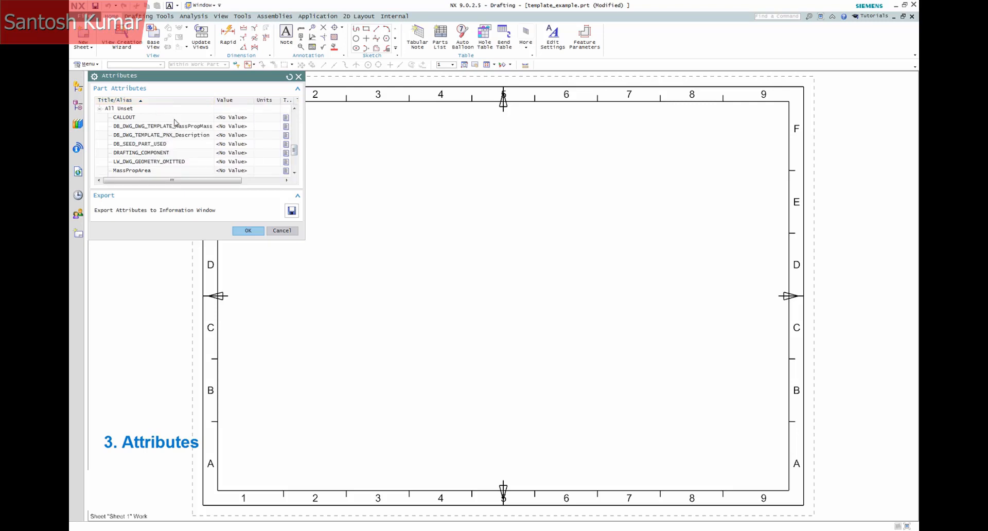
left_click(186, 136)
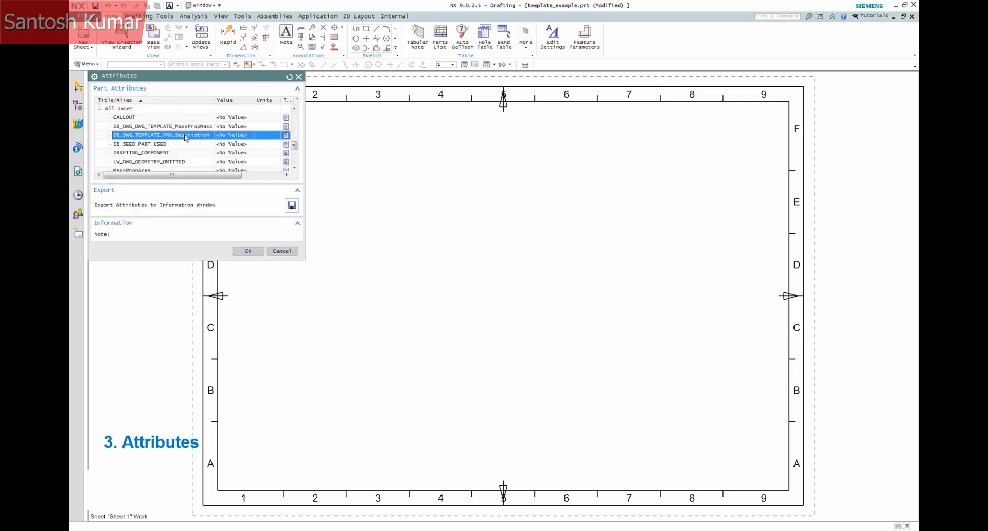
left_click(249, 252)
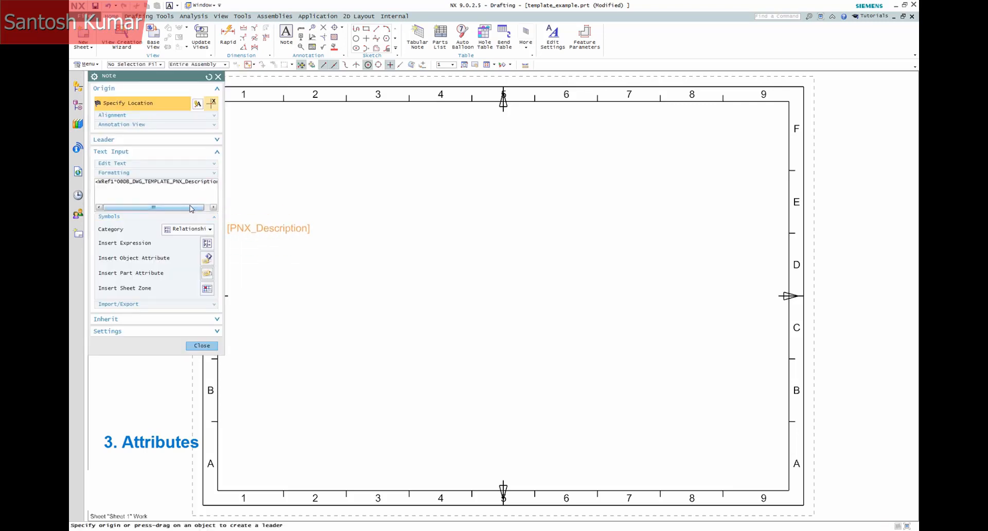
Prefix the attribute reference in the note with "Description: " and add a second line reading "Mass:"
left_click_drag(155, 207, 208, 209)
left_click(217, 182)
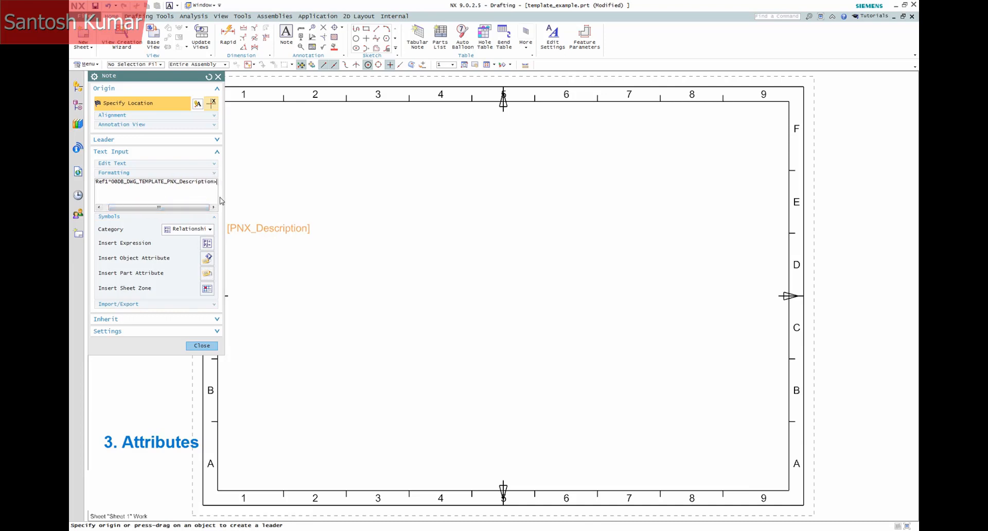
key("Return")
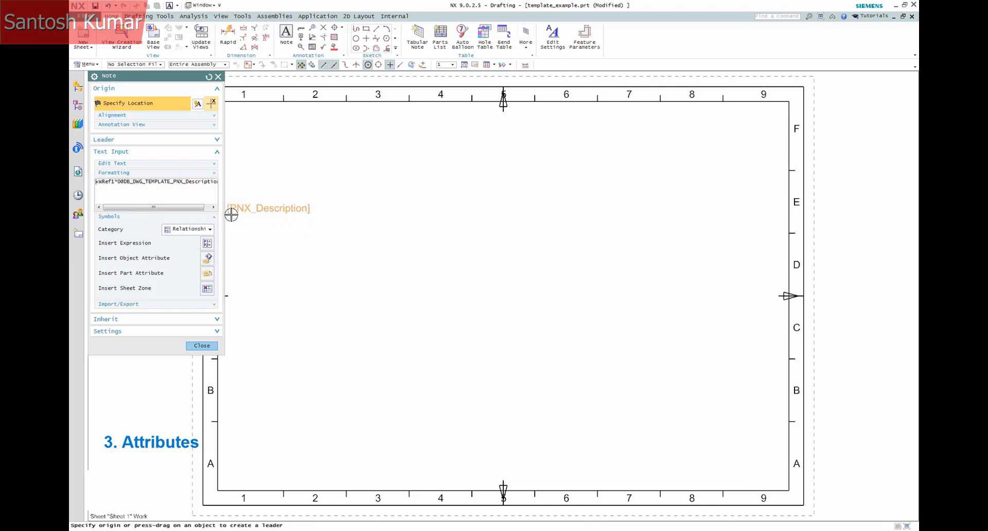
type("Descri")
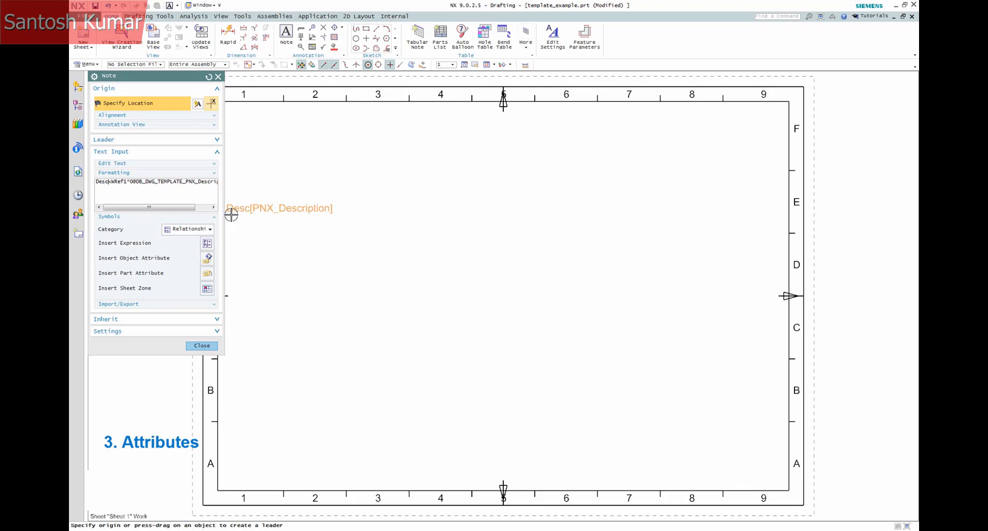
type("ption:")
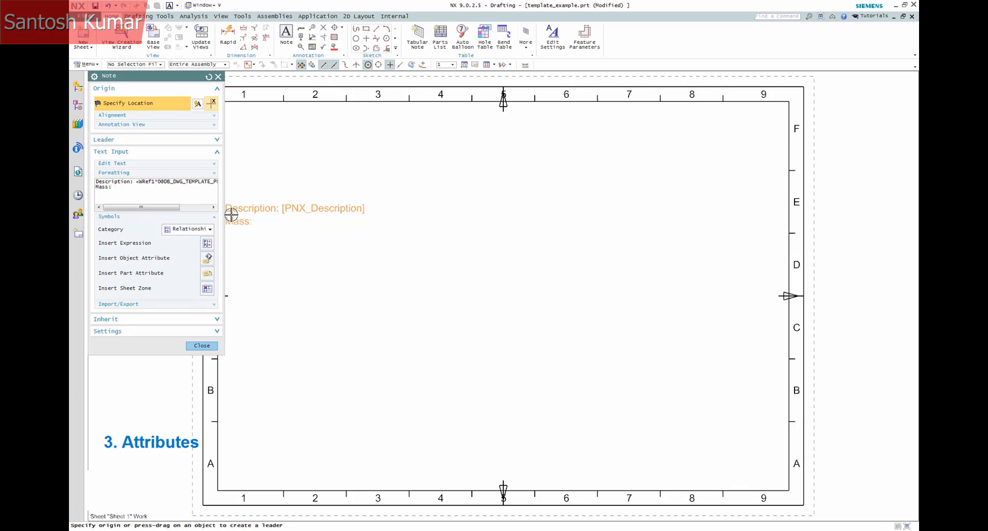
Insert the part attribute DB_DWG_DWG_TEMPLATE_MassPropMass into the note's Mass line
left_click(213, 273)
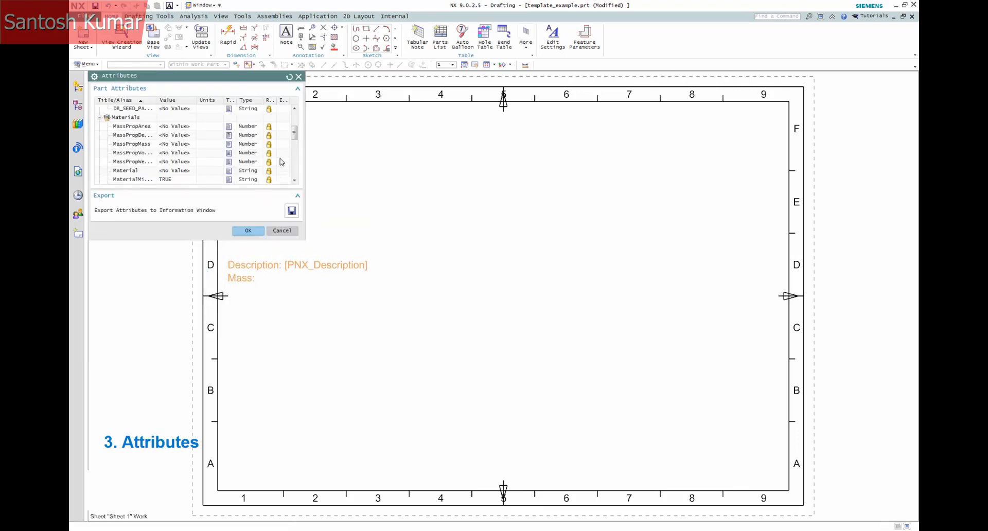
scroll(200, 139, "down", 3)
left_click_drag(157, 100, 213, 100)
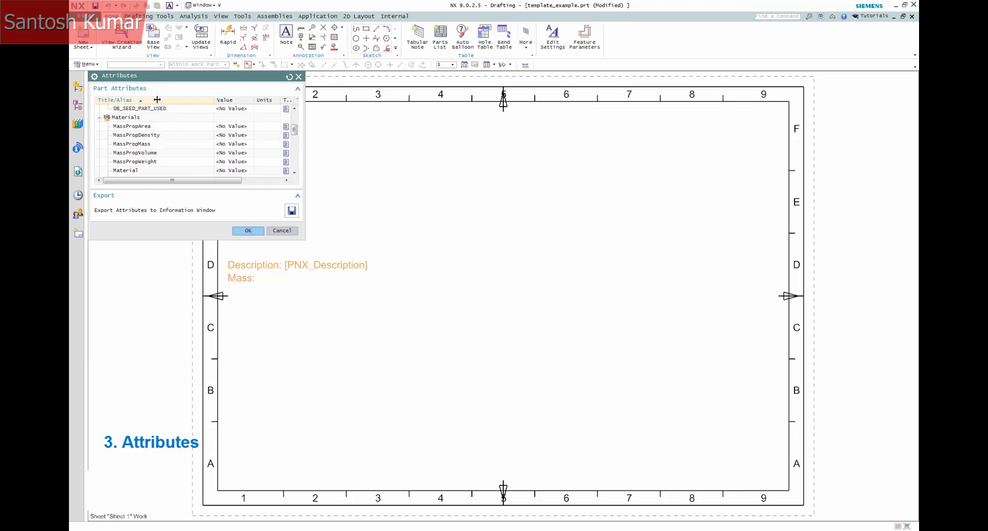
scroll(296, 135, "down", 2)
left_click_drag(297, 141, 299, 153)
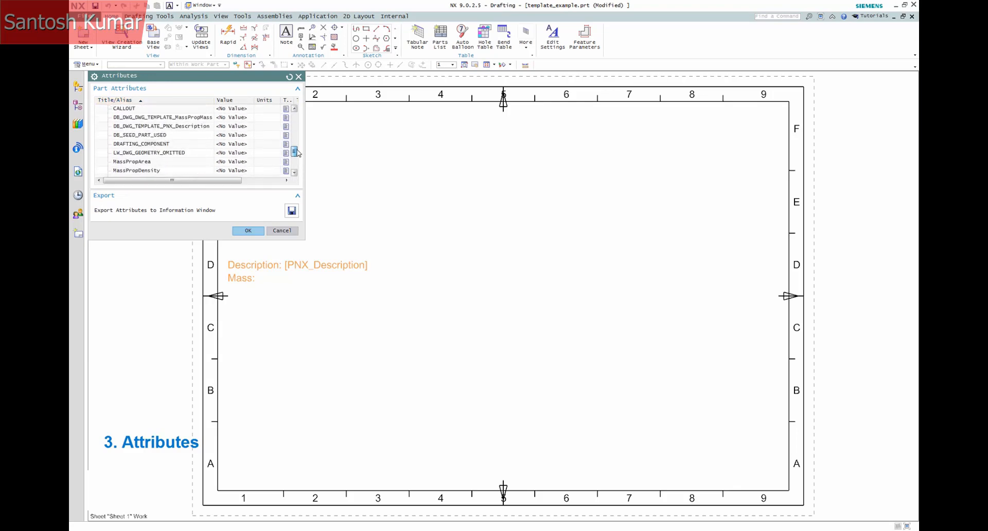
left_click(198, 125)
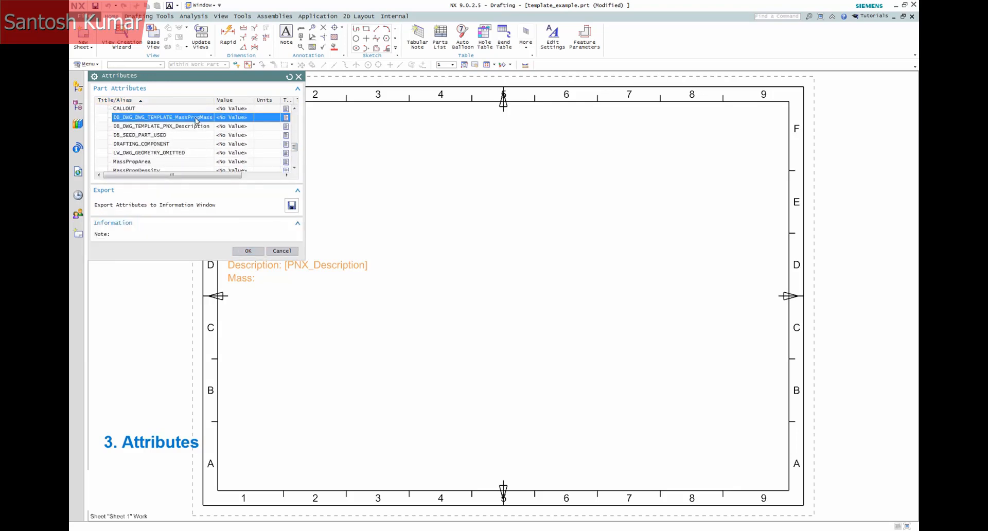
left_click(252, 251)
Append "grams" to the Mass line and place the note inside the border near the sheet's lower-right corner
left_click_drag(175, 205, 211, 207)
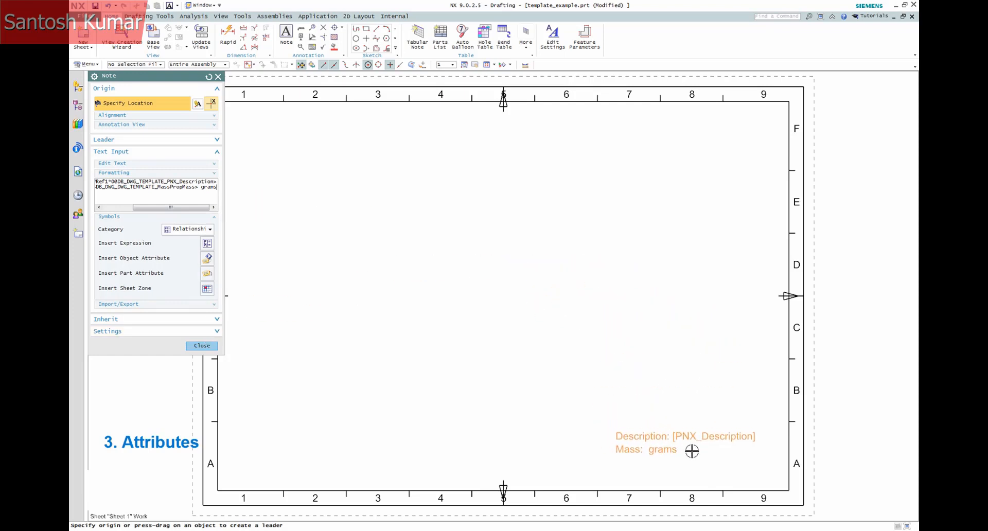
left_click(651, 435)
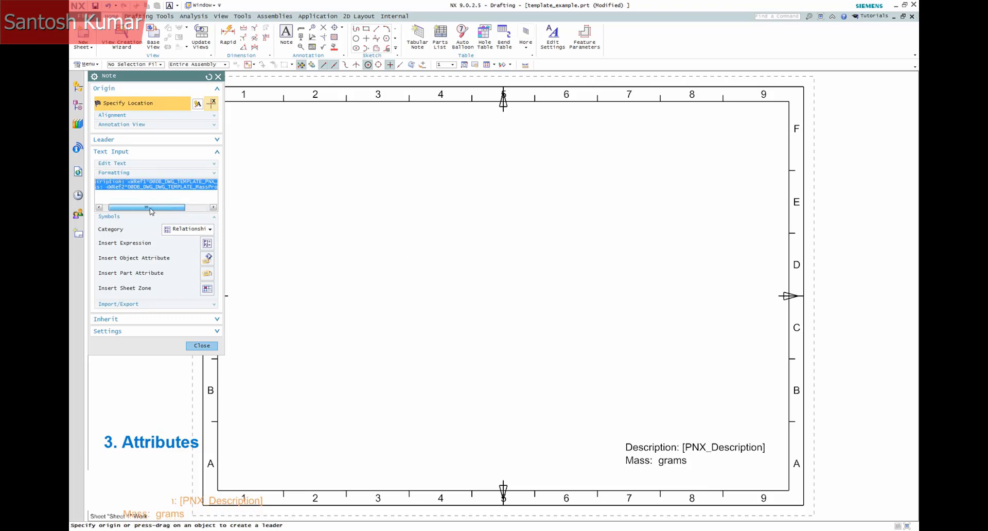
left_click(203, 347)
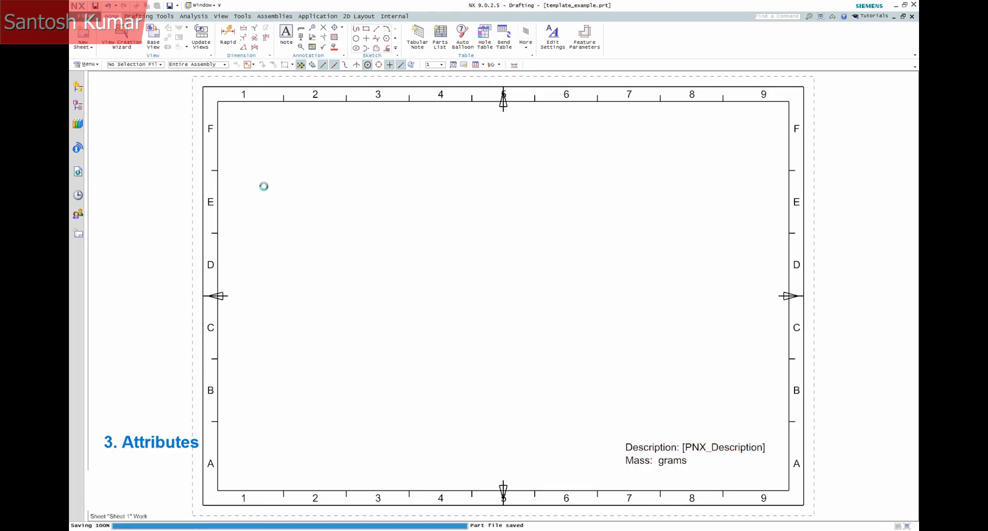
Close all open parts and reopen the recent part block_2x4.prt
left_click(85, 18)
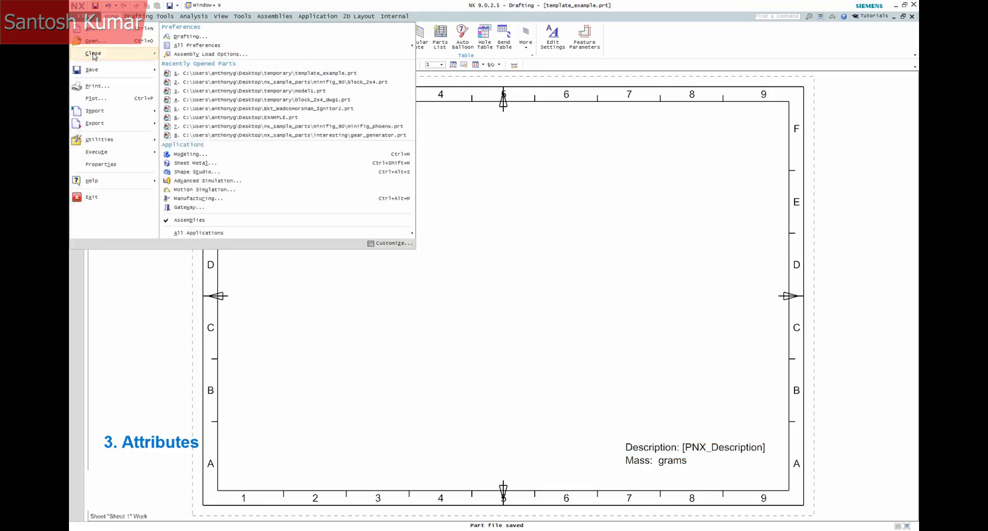
mouse_move(93, 53)
left_click(184, 54)
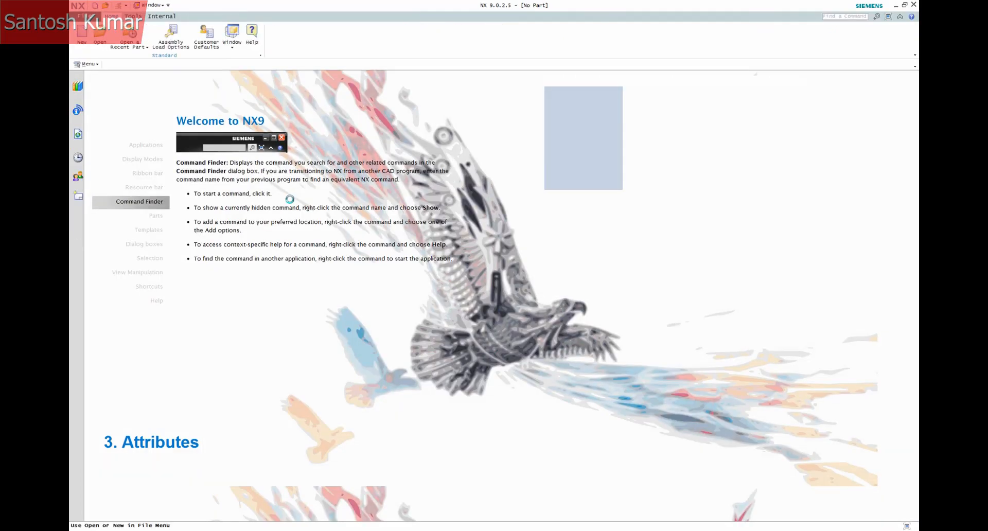
left_click(129, 36)
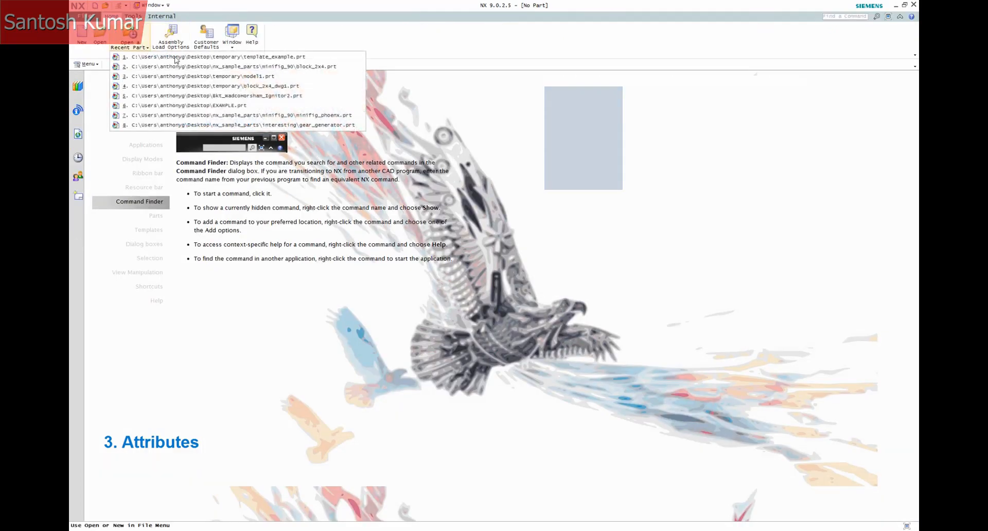
left_click(210, 66)
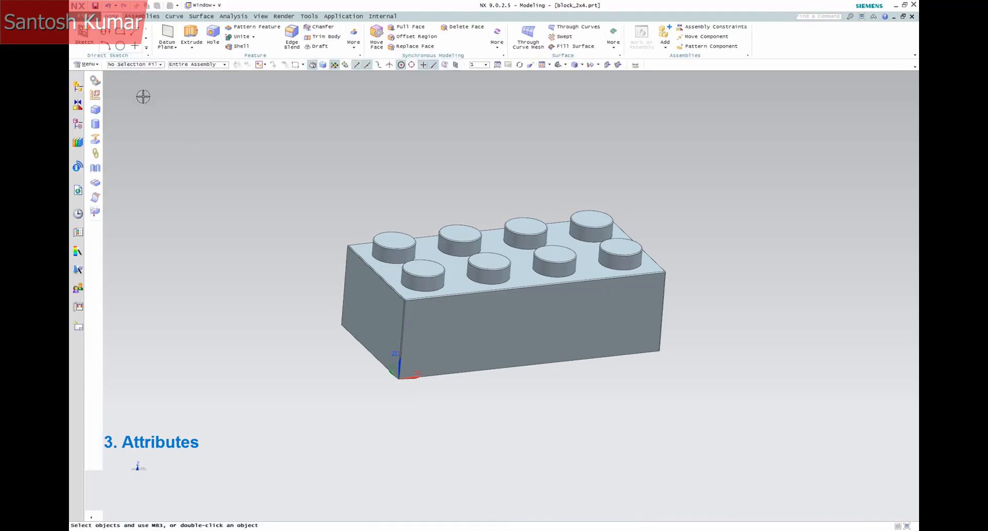
Create a drawing of block_2x4 from the custom drawing template and generate its four views with the View Creation Wizard
left_click(87, 16)
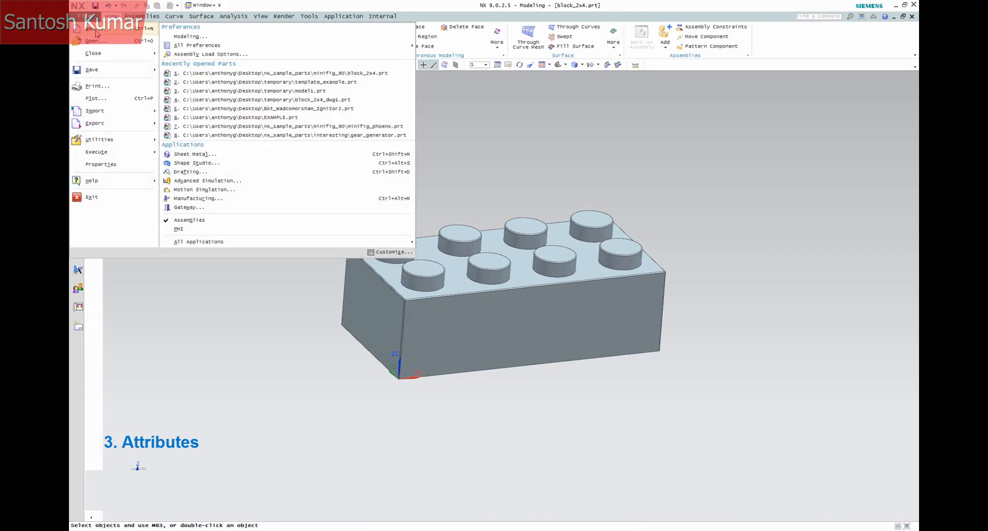
left_click(94, 41)
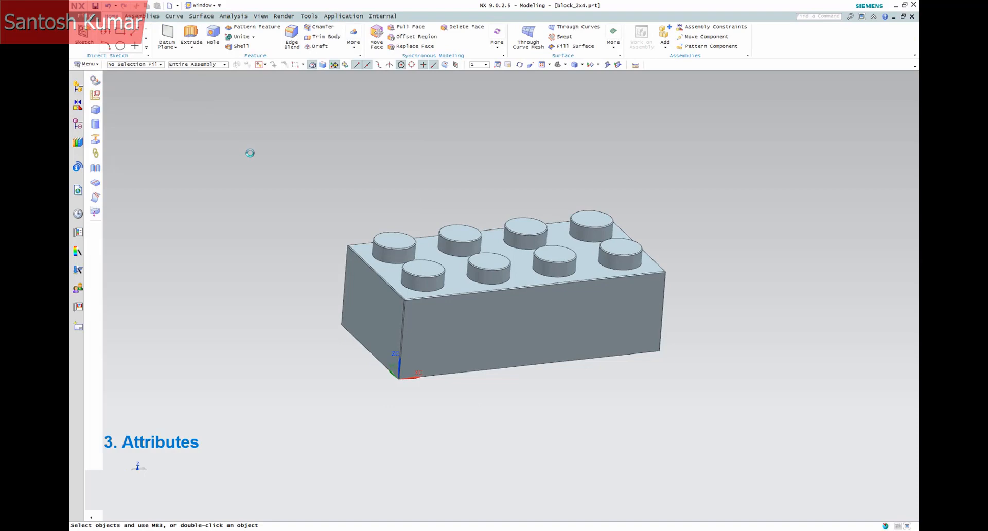
double_click(266, 214)
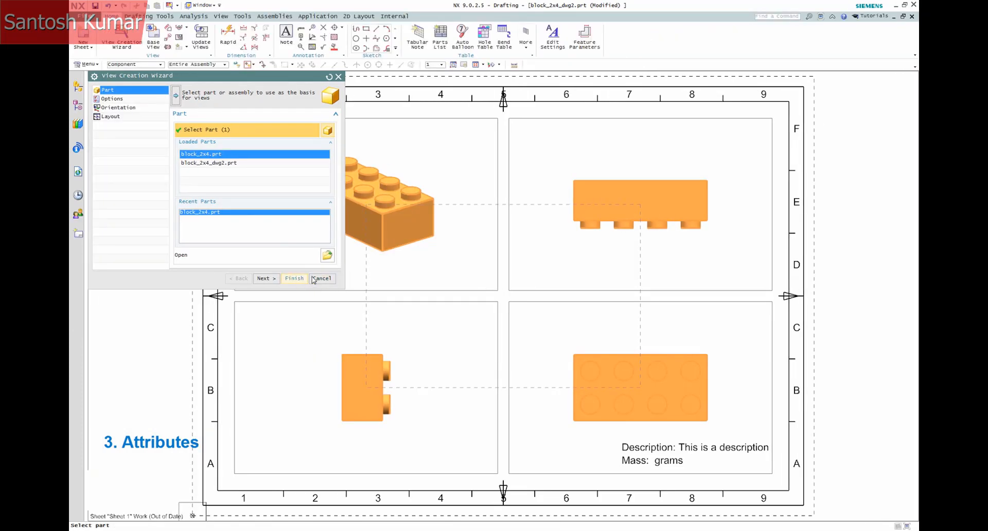
left_click(294, 278)
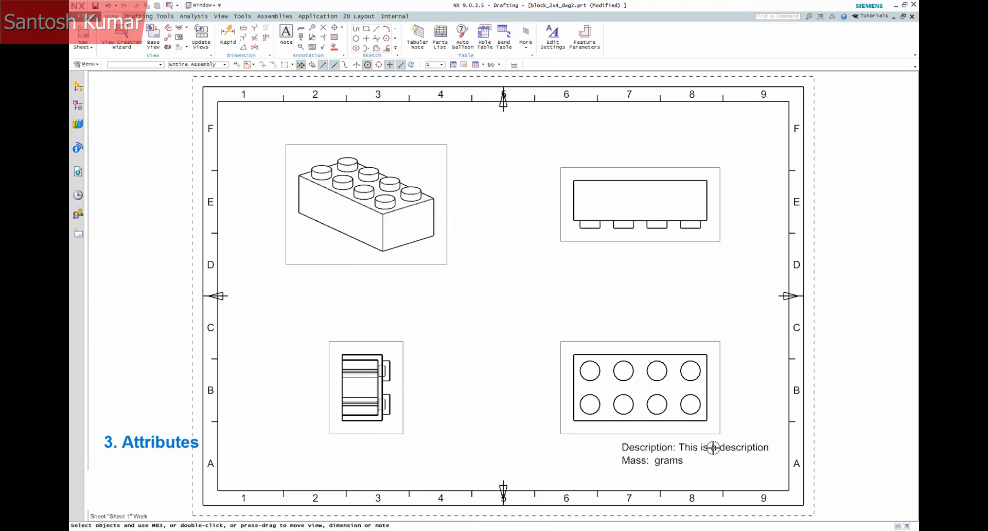
In the block_2x4 component's properties, set the part-level attribute PNX_Description to "description"
left_click(79, 88)
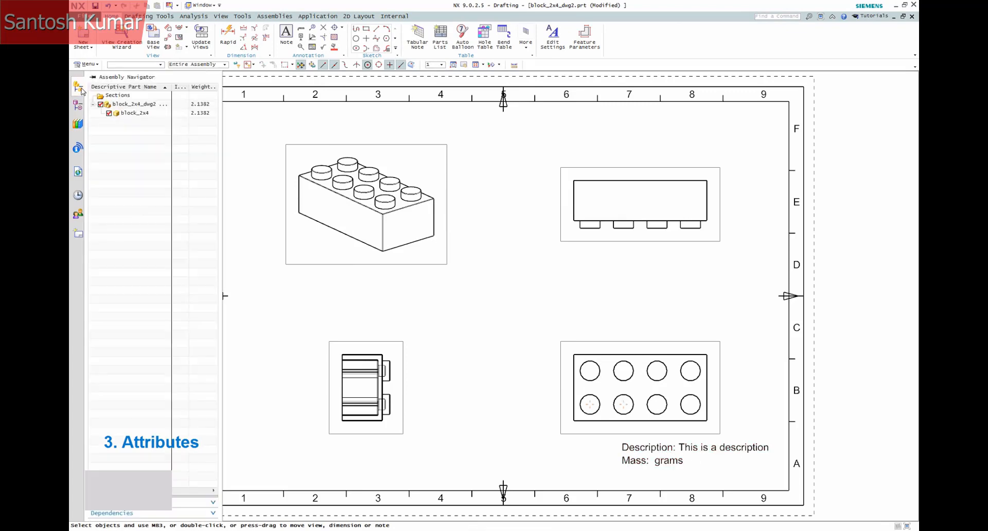
right_click(141, 117)
left_click(174, 242)
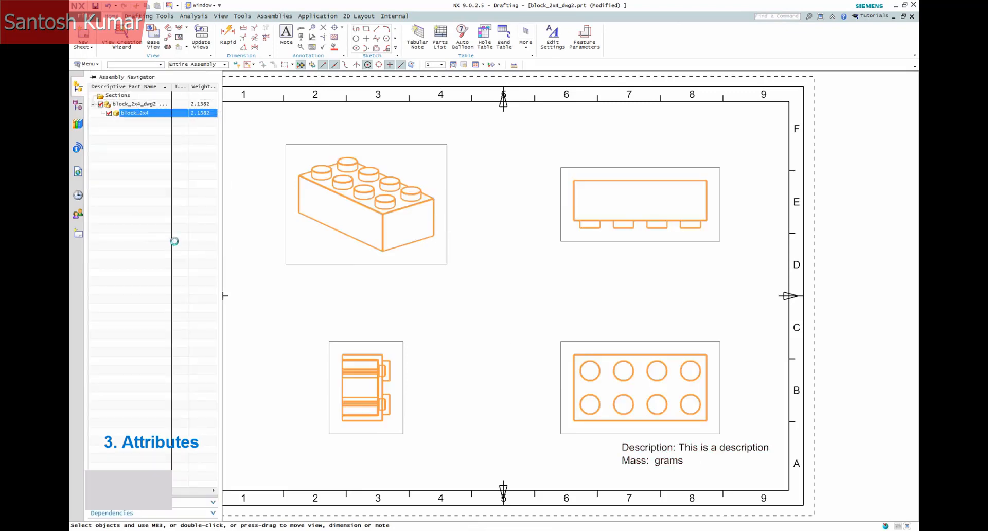
left_click(144, 90)
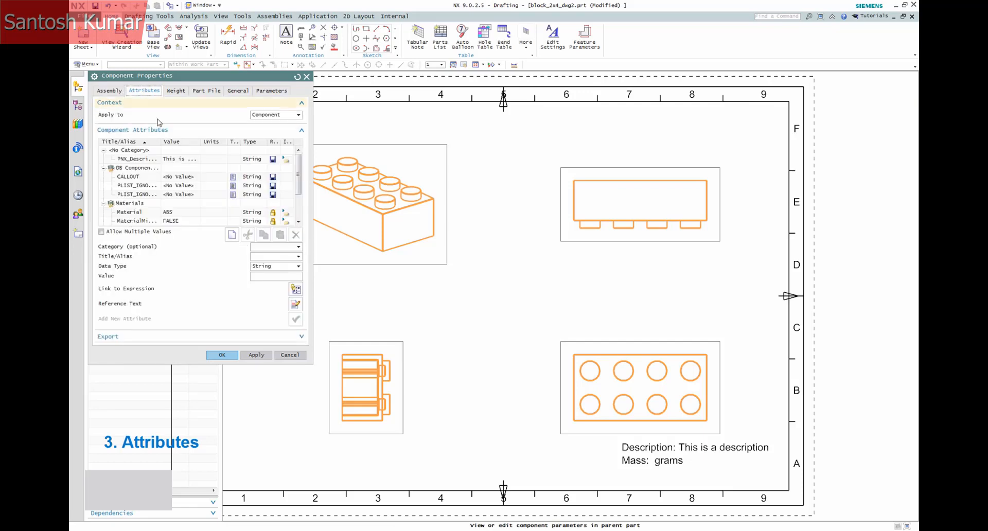
left_click(276, 114)
left_click(265, 135)
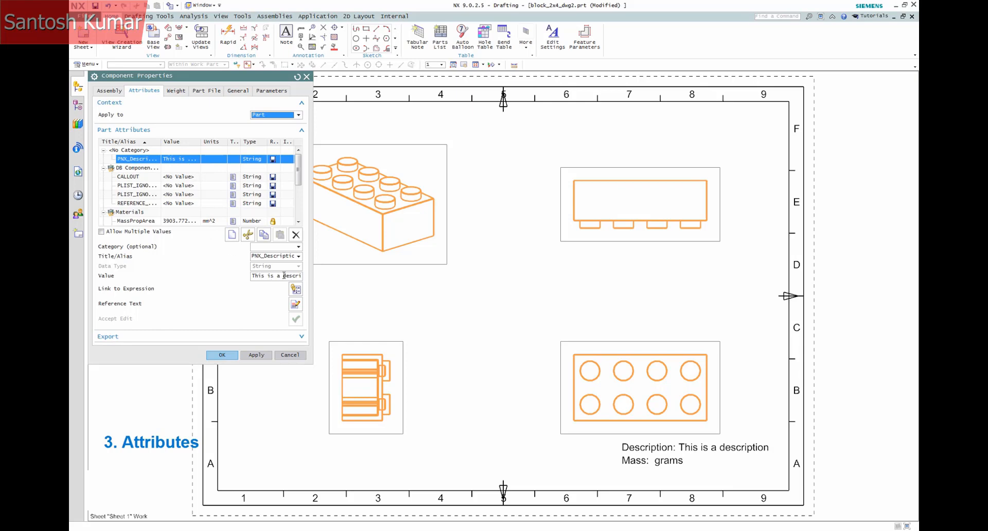
left_click_drag(284, 275, 216, 277)
key("Delete")
key("Return")
key("Return")
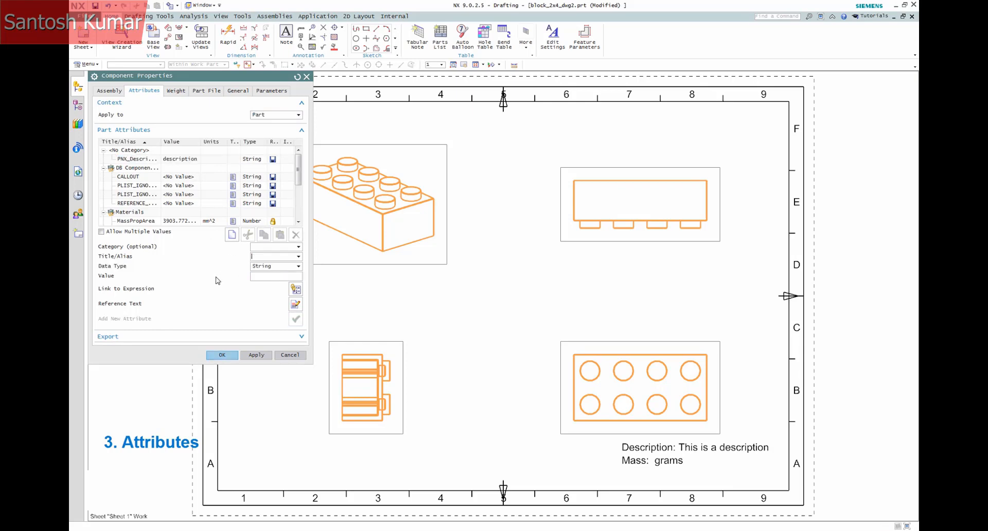
left_click(257, 355)
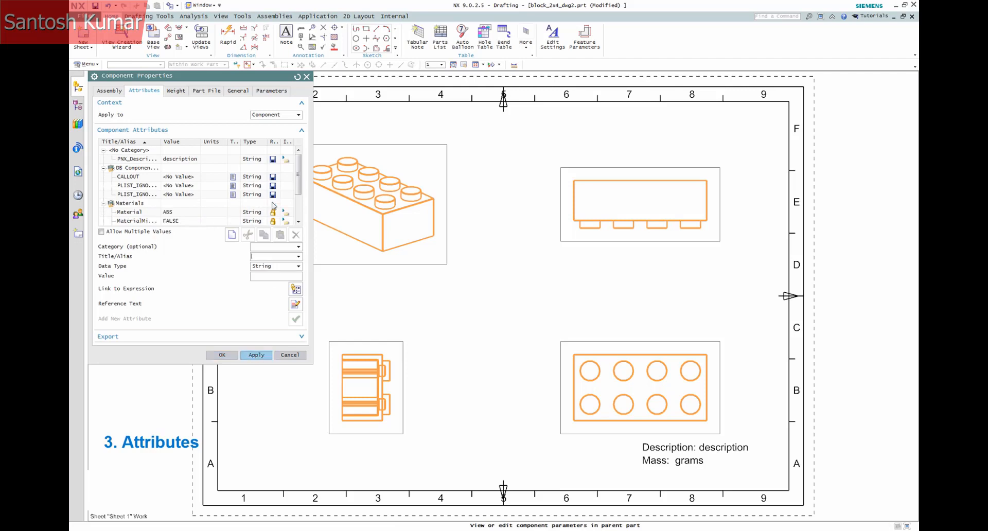
Override the PNX_Description attribute at component level with "A new description" and close the component's properties
left_click(171, 159)
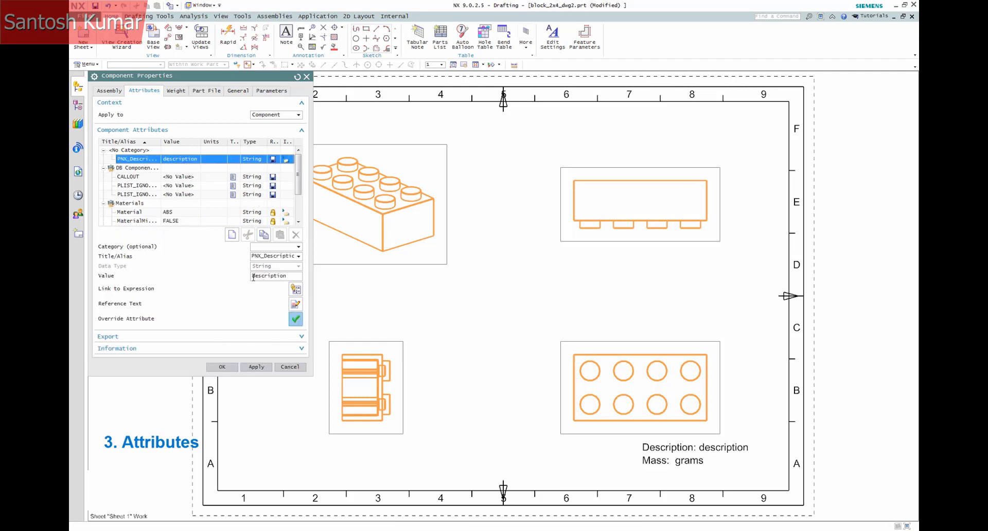
type("A ne")
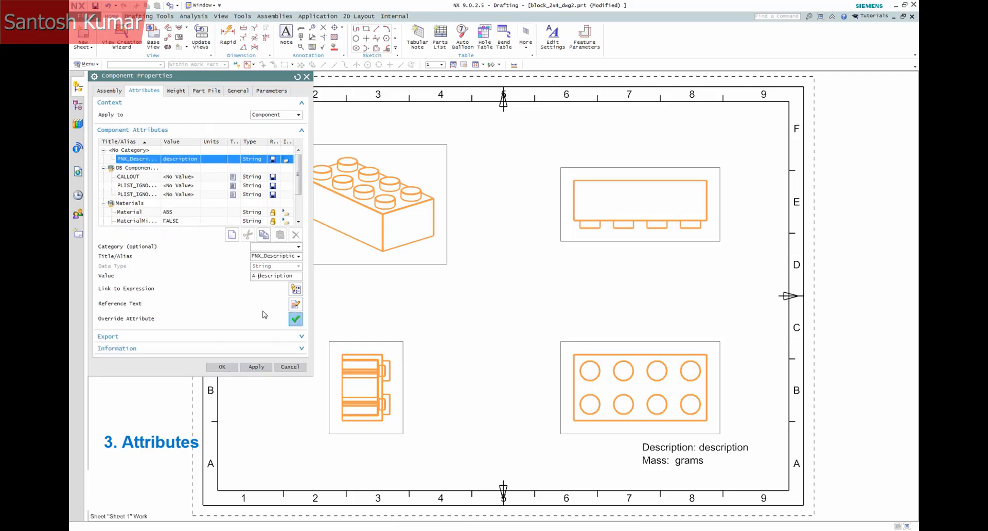
key("BackSpace")
type("ew")
key("Return")
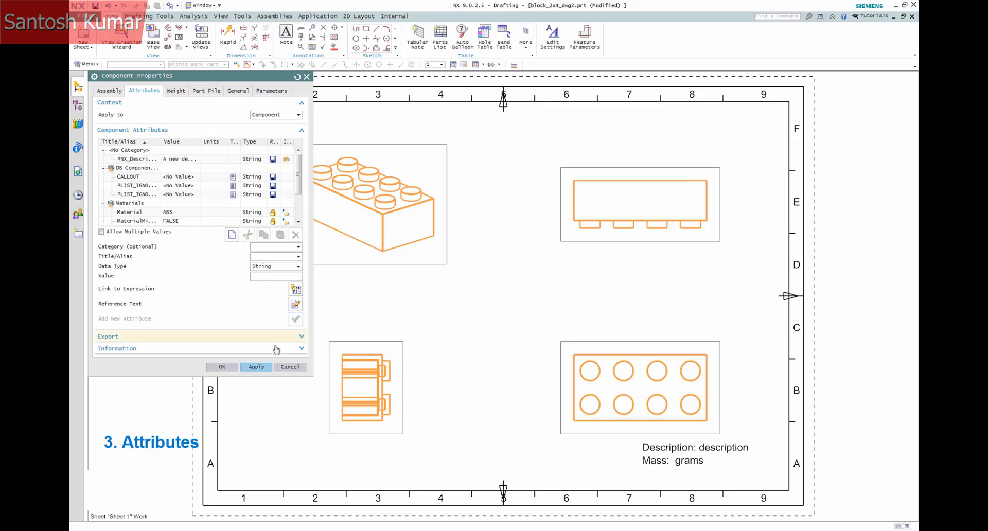
left_click(258, 367)
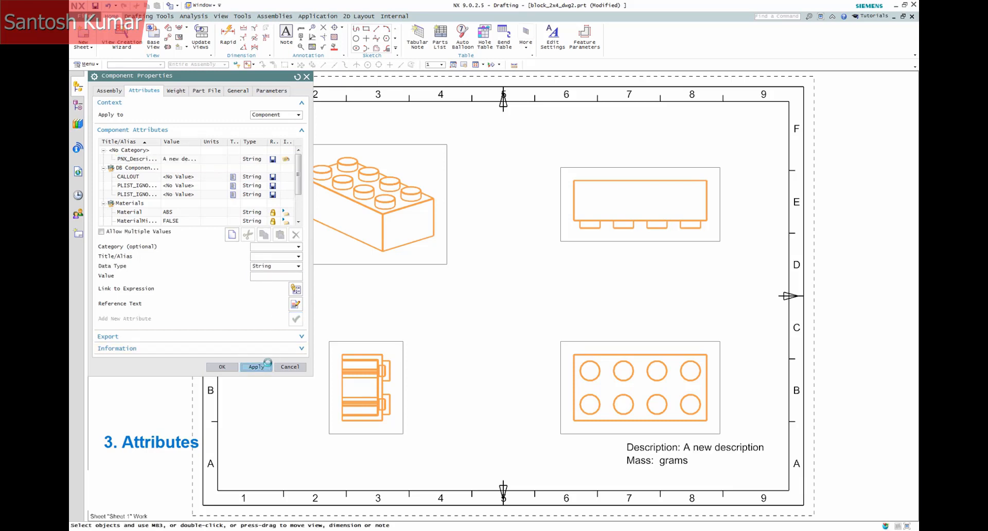
left_click(296, 369)
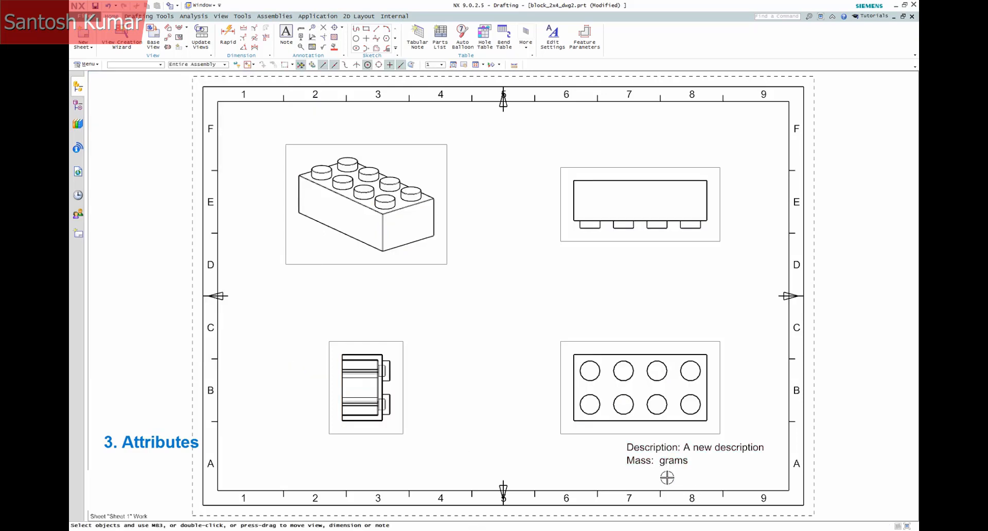
Close all open parts without saving and reopen the recent part block_2x4.prt
left_click(88, 15)
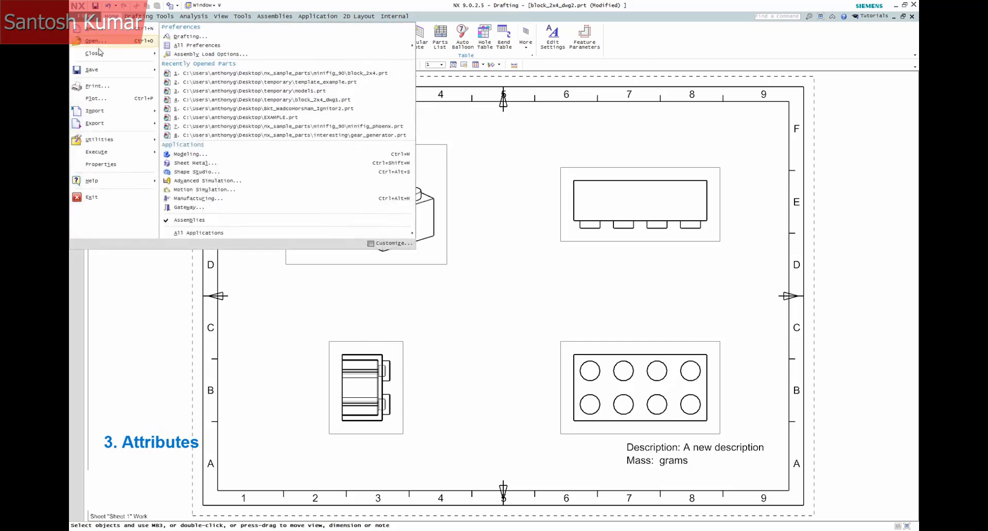
mouse_move(133, 55)
left_click(195, 51)
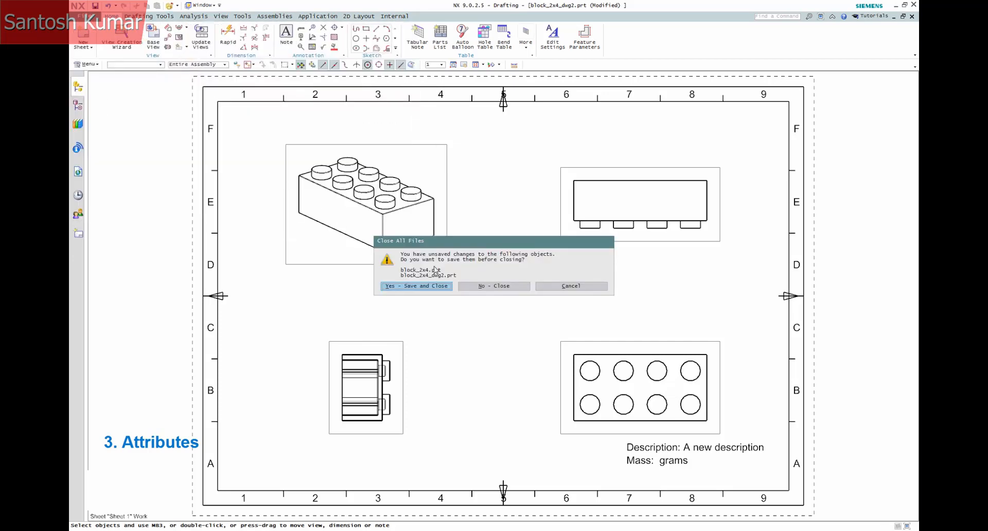
left_click(494, 286)
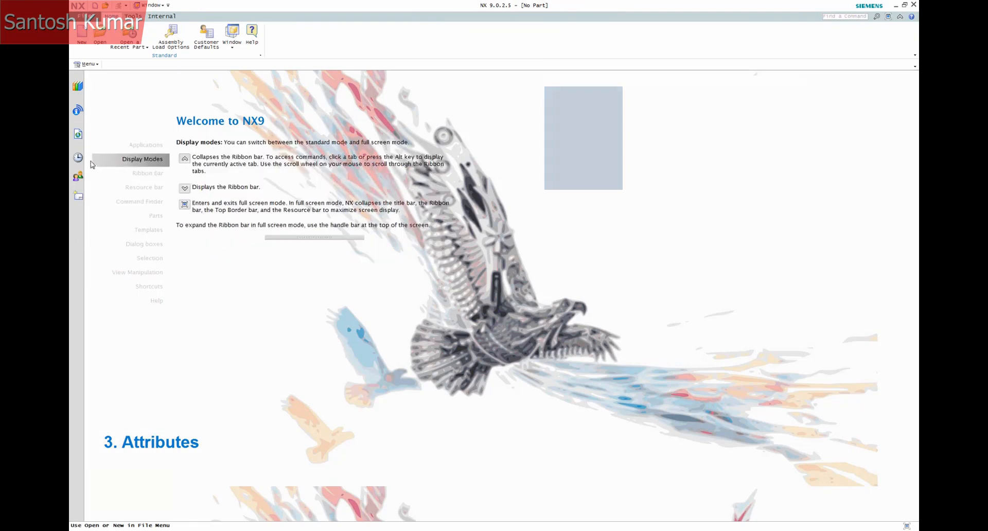
left_click(135, 44)
left_click(245, 56)
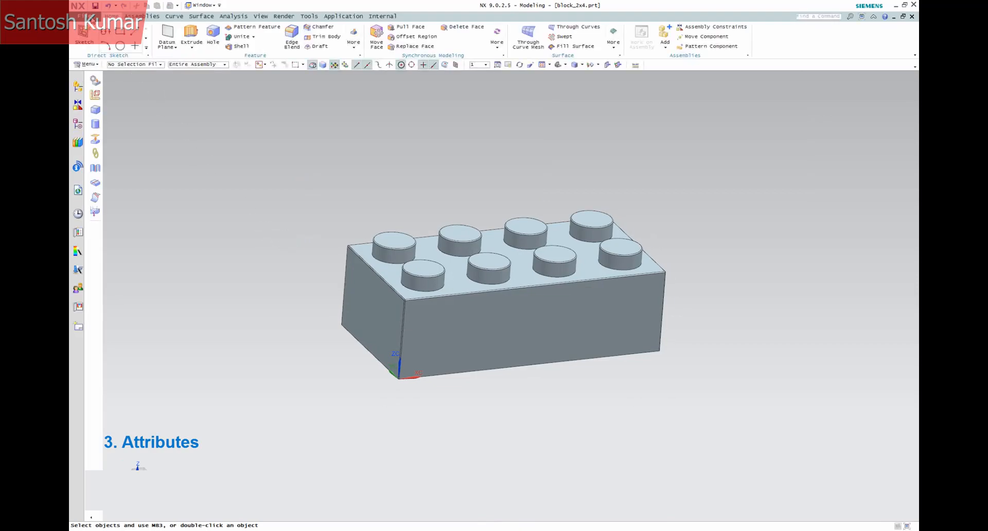
In the properties of block_2x4, define a new string attribute titled PNX_Mass in the category PNX
left_click(91, 17)
left_click(101, 165)
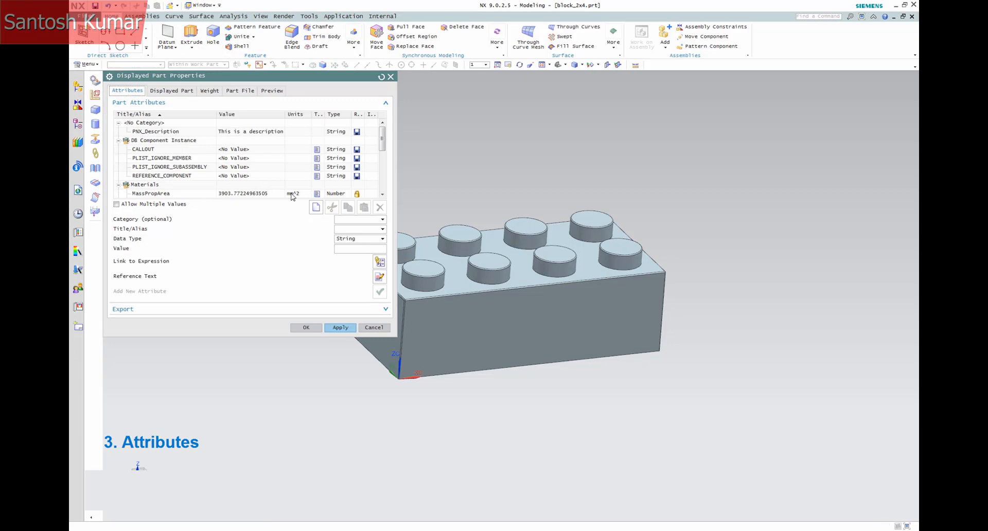
left_click(383, 146)
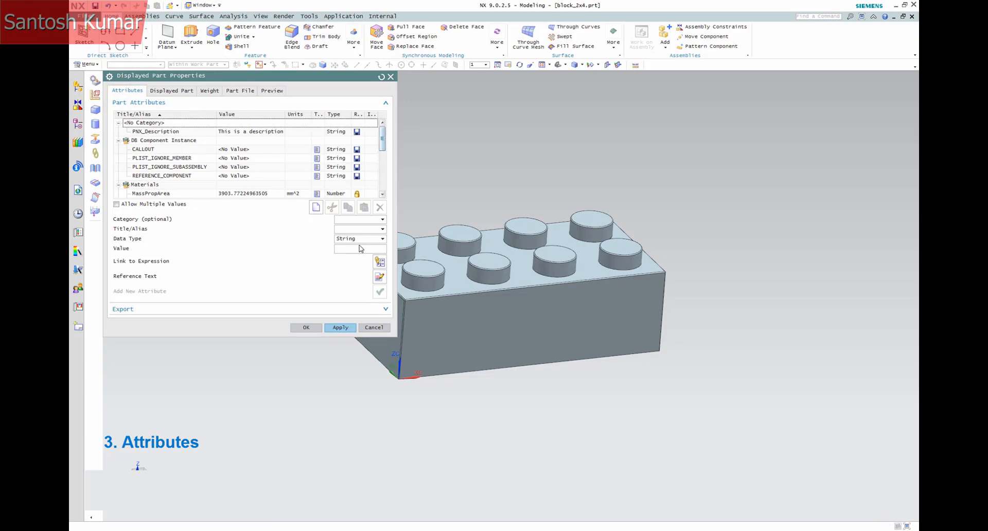
left_click(362, 227)
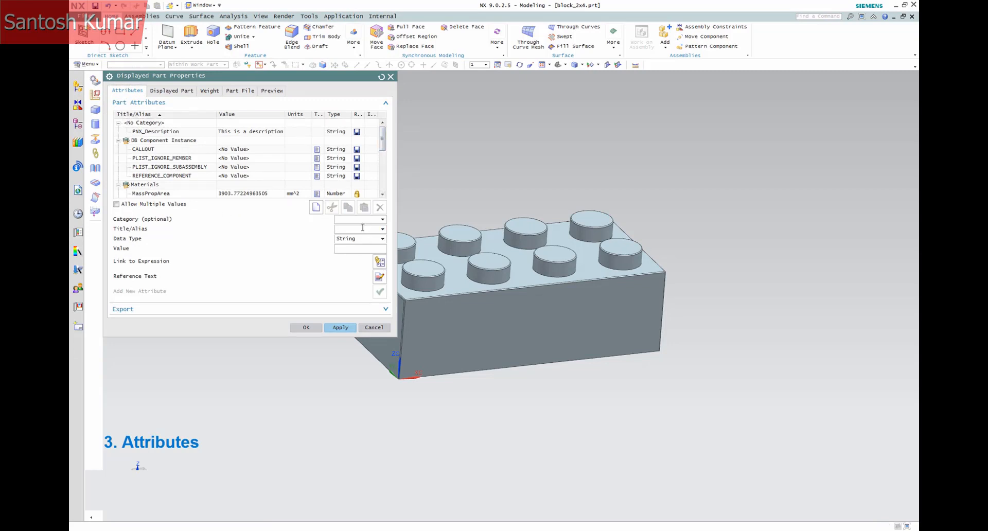
left_click(381, 220)
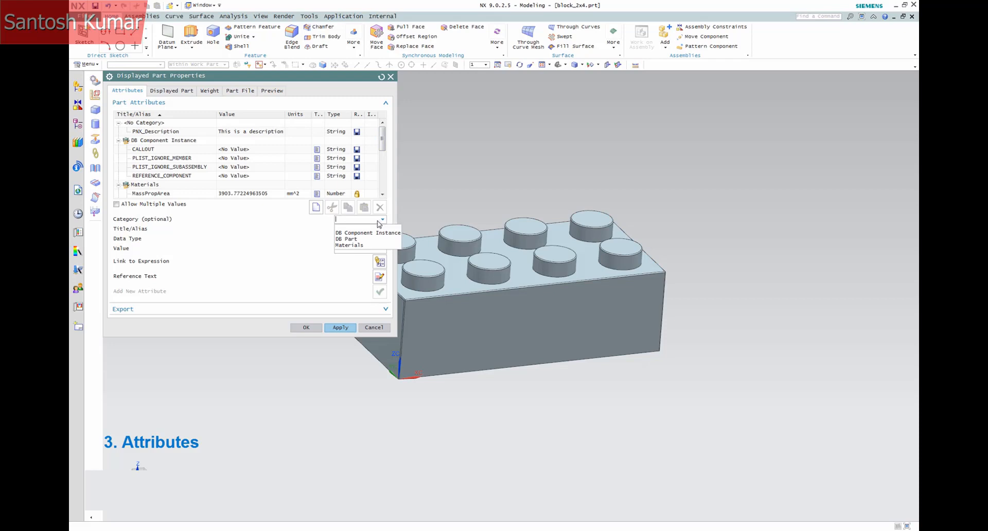
left_click(359, 226)
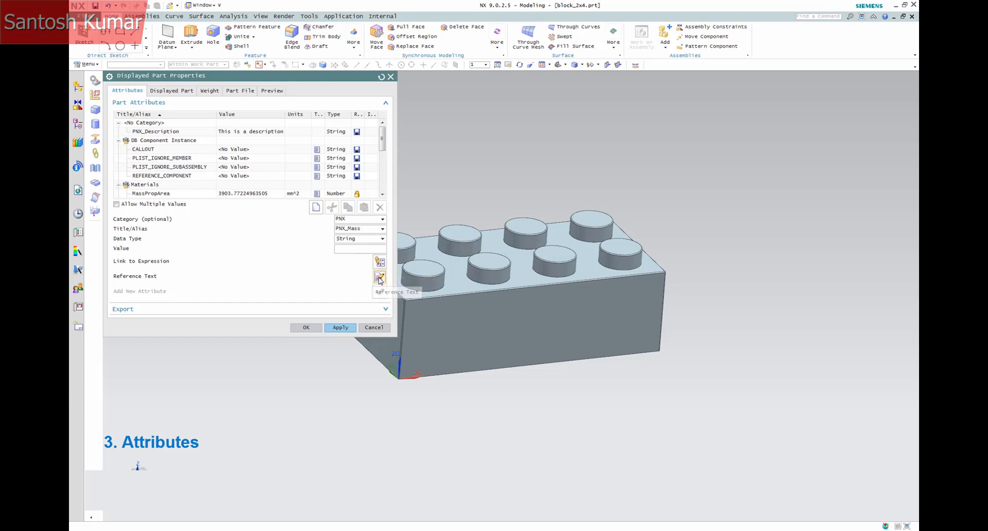
Link the PNX_Mass value to the part attribute MassPropMass, add the attribute and accept the part properties
left_click(380, 265)
left_click(141, 117)
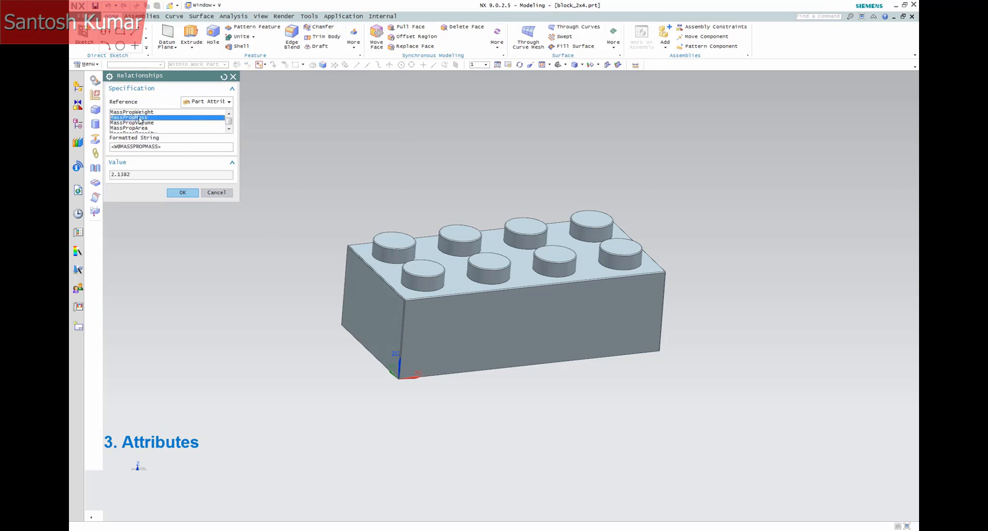
left_click(182, 192)
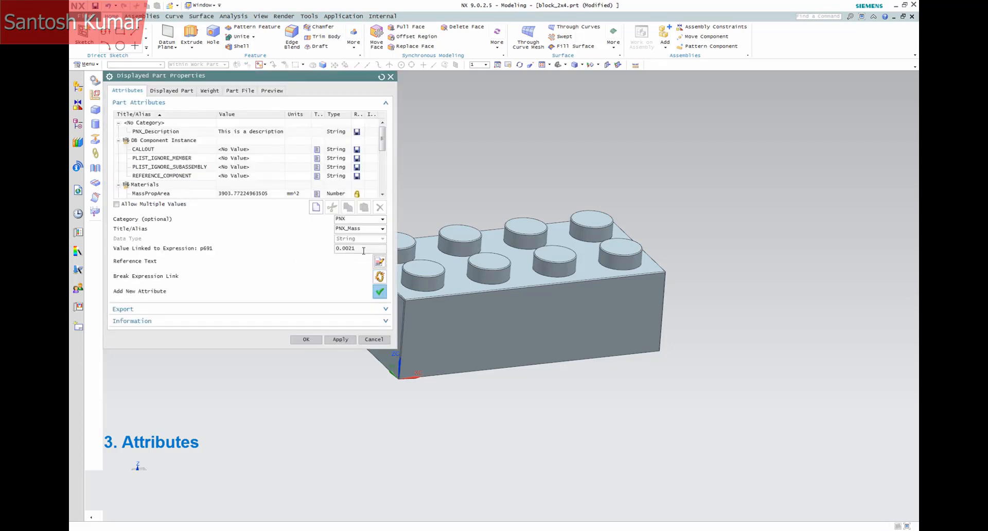
left_click(340, 340)
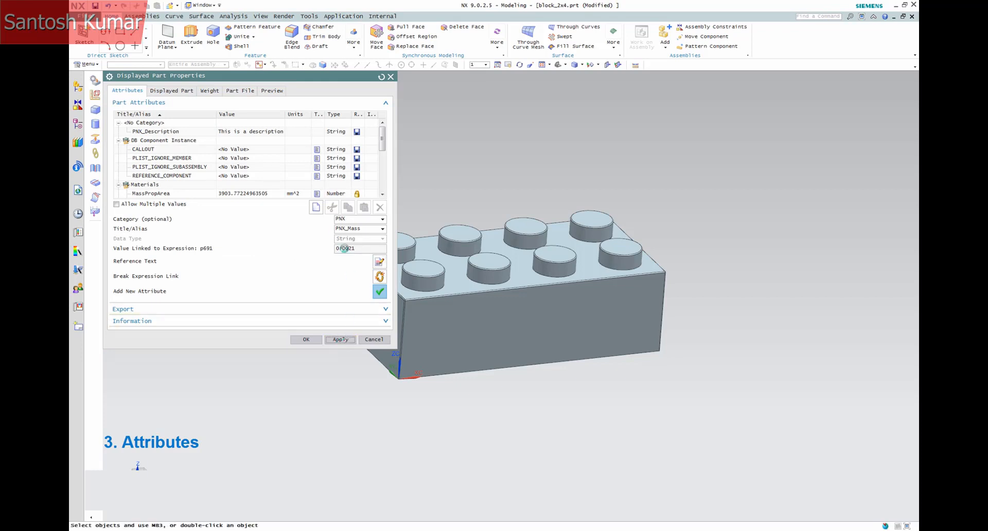
left_click_drag(383, 182, 388, 137)
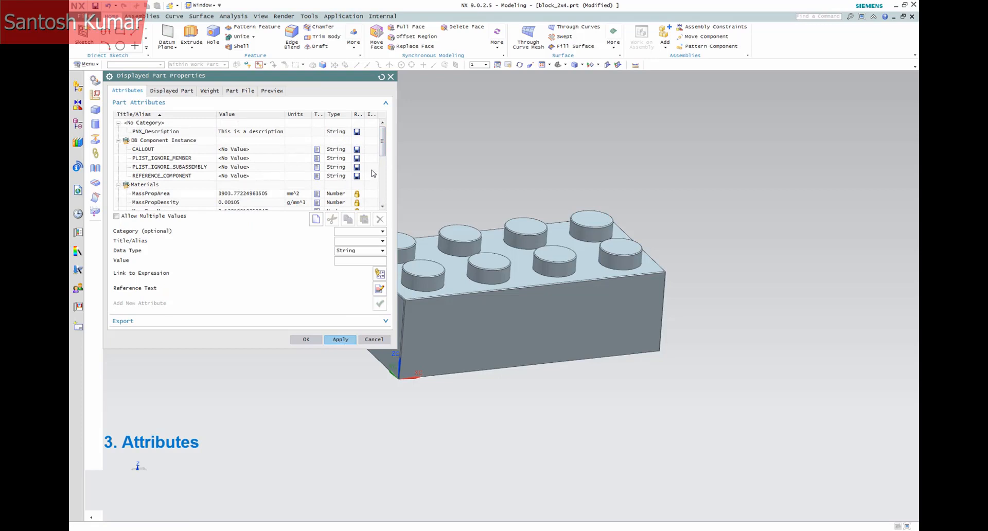
left_click_drag(382, 147, 384, 186)
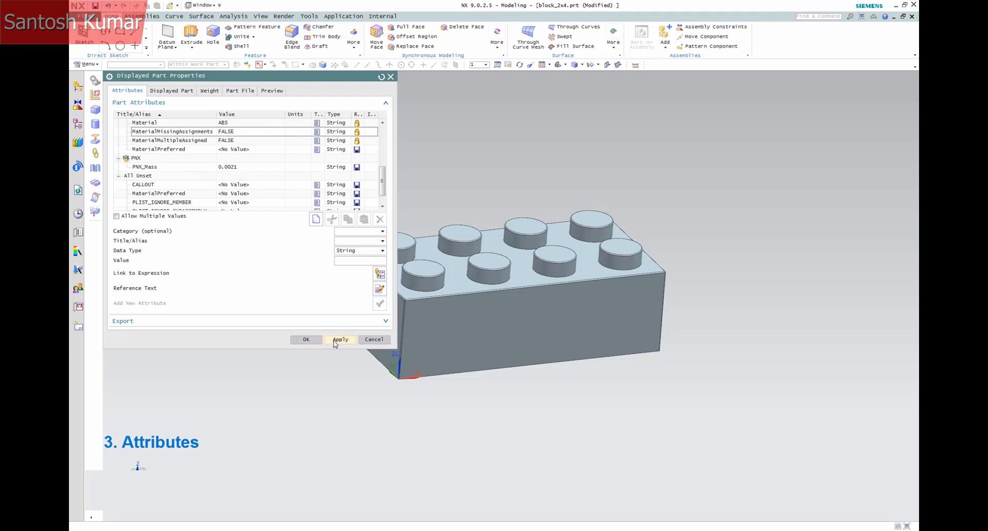
left_click(302, 339)
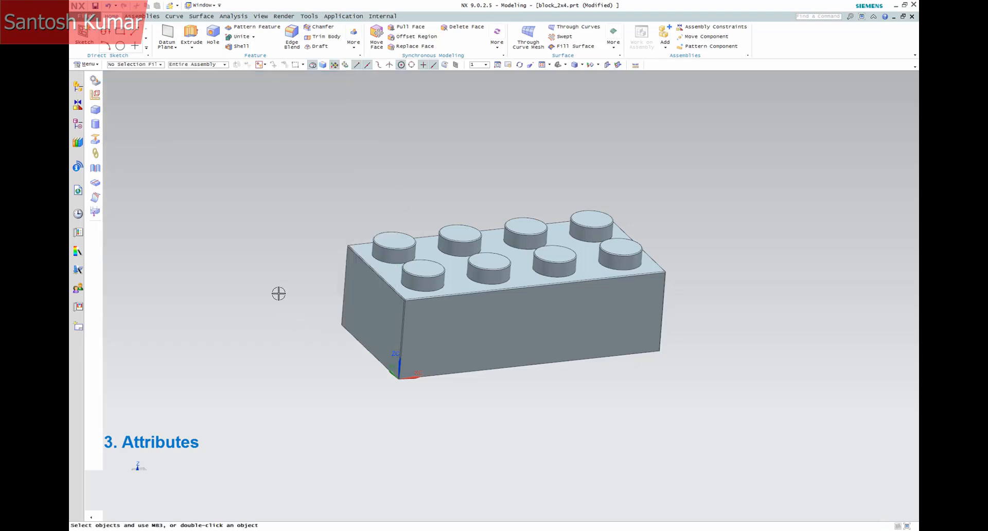
Open the expressions of block_2x4 and select the string expression that formats the linked MassPropMass value
key("ctrl+e")
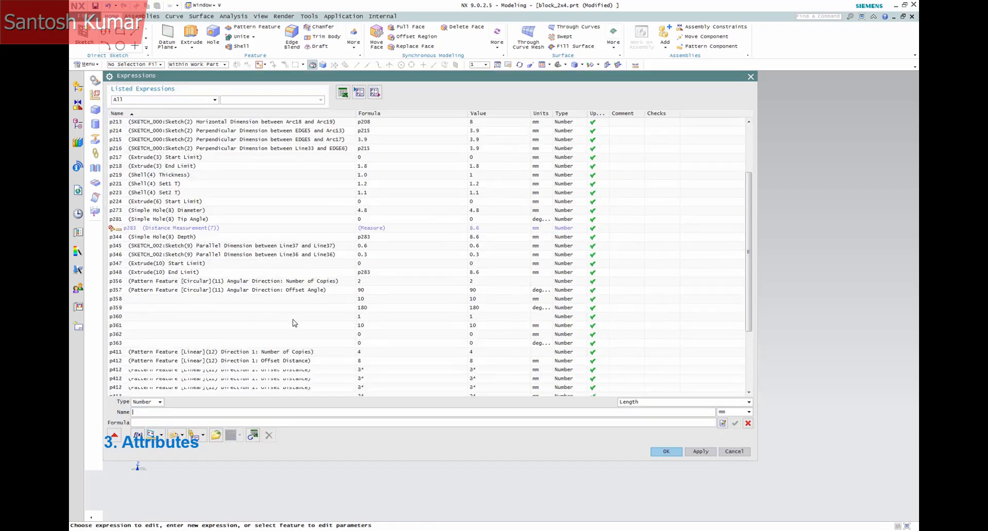
scroll(294, 323, "down", 4)
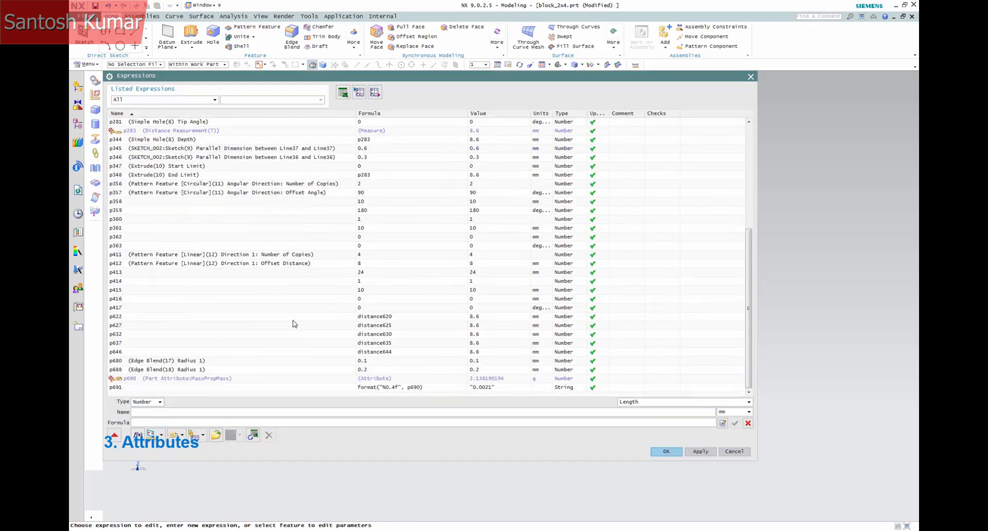
left_click(119, 379)
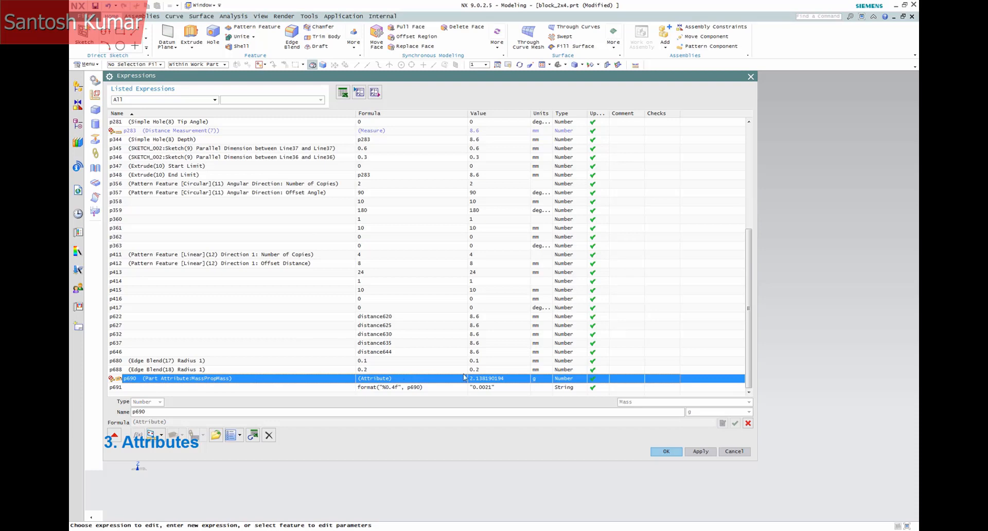
left_click(128, 389)
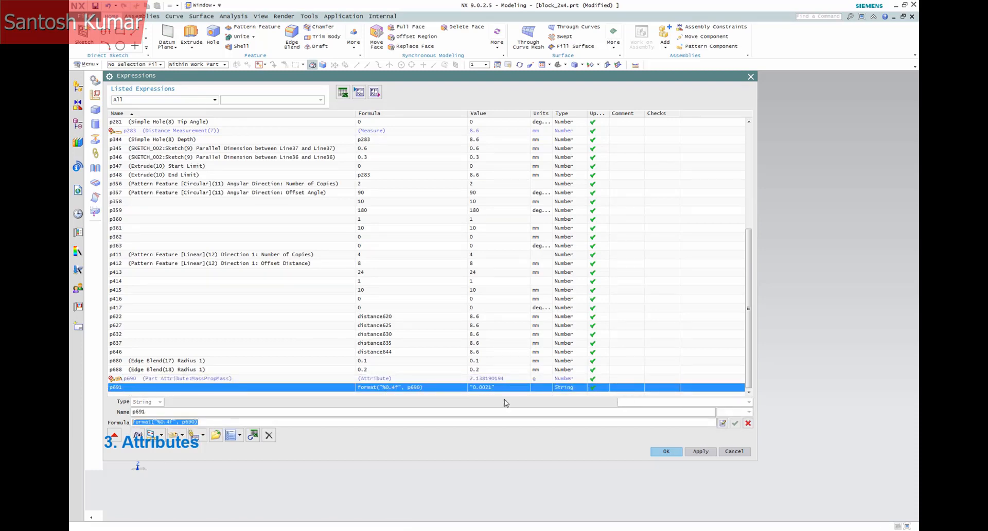
Set the formula of string expression p691 to format("%0.2f", p690) for two decimals
left_click(188, 422)
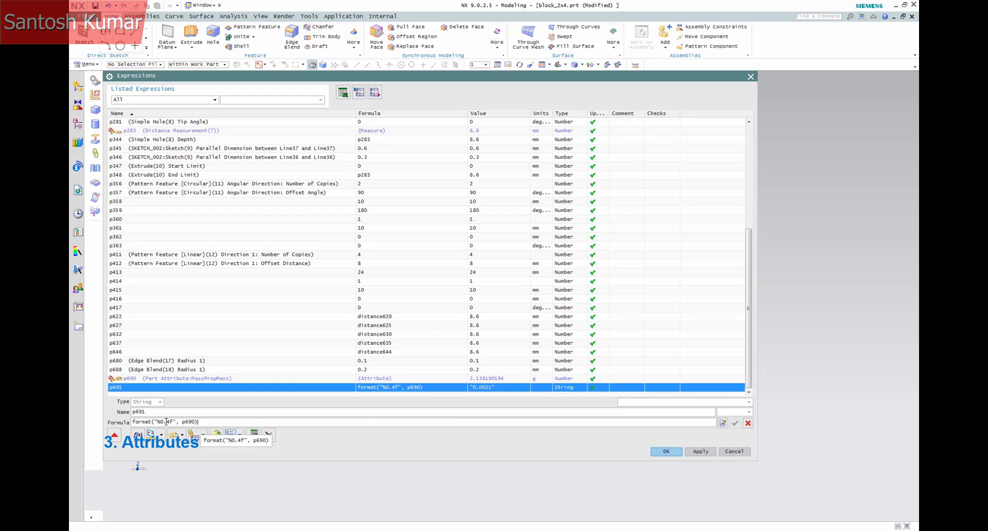
key("BackSpace")
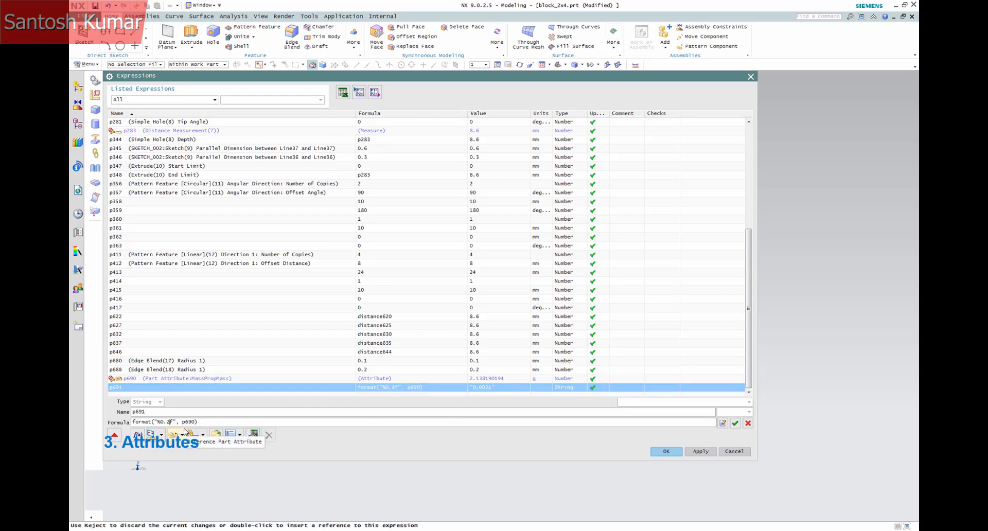
type("2")
left_click(734, 424)
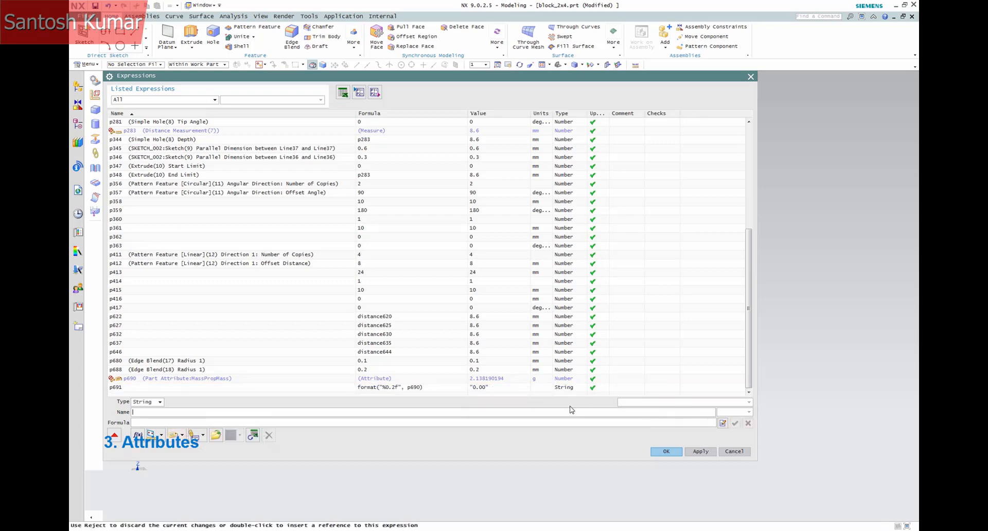
Change the p691 formula to six decimals, format("%0.6f", p690)
left_click(489, 390)
left_click(170, 422)
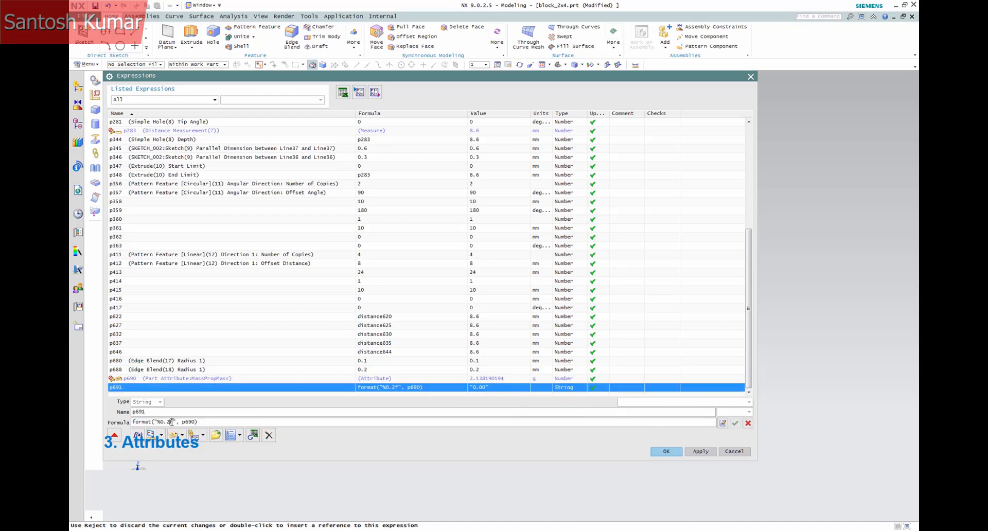
key("BackSpace")
type("6")
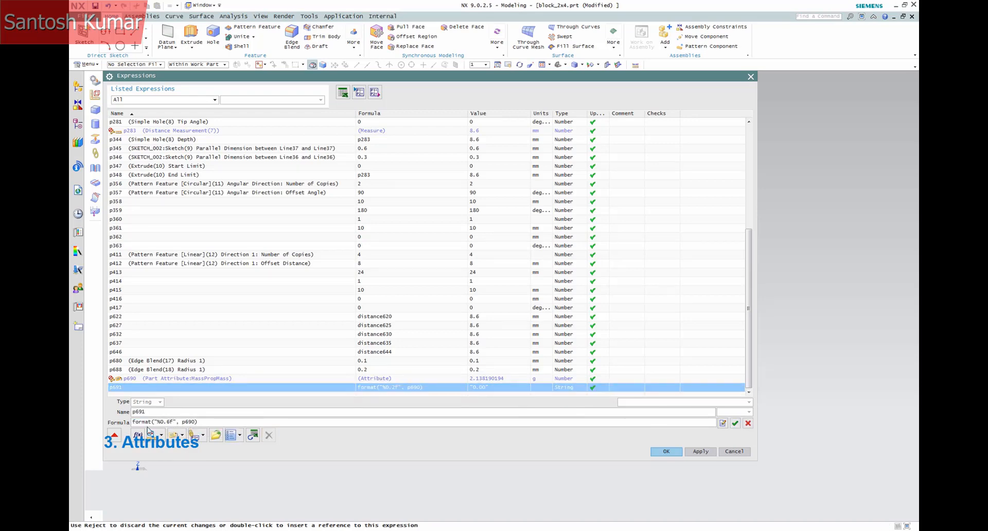
key("Return")
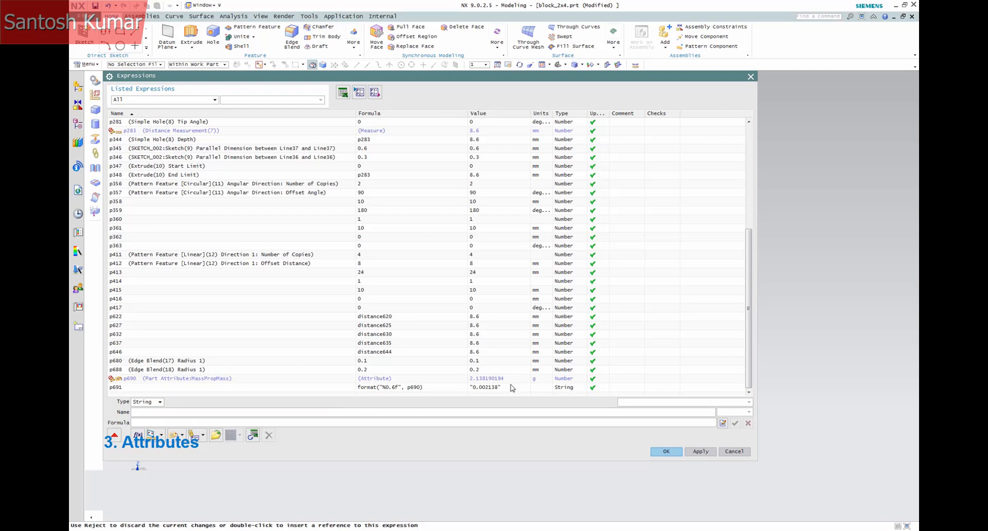
Change the p691 formula to three decimals, format("%0.3f", p690)
left_click(388, 387)
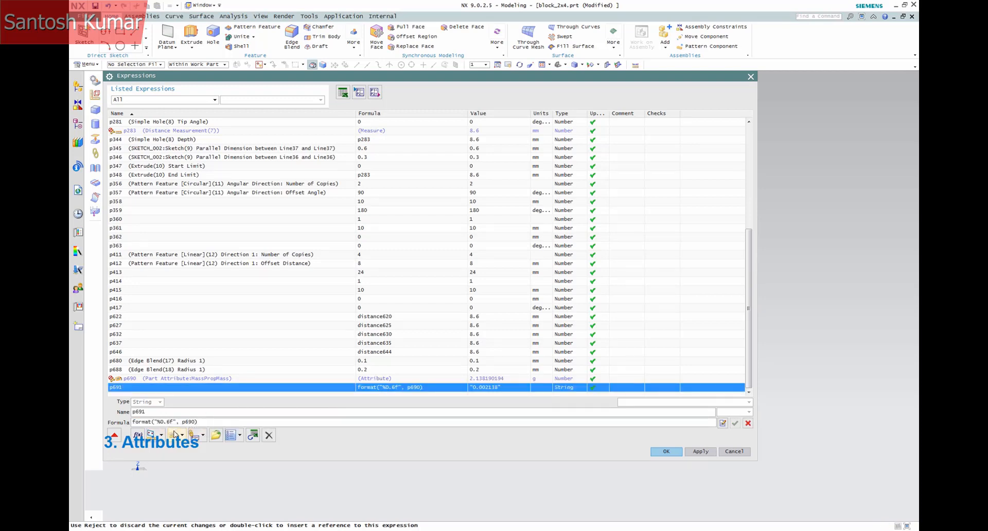
key("BackSpace")
type("3")
key("Return")
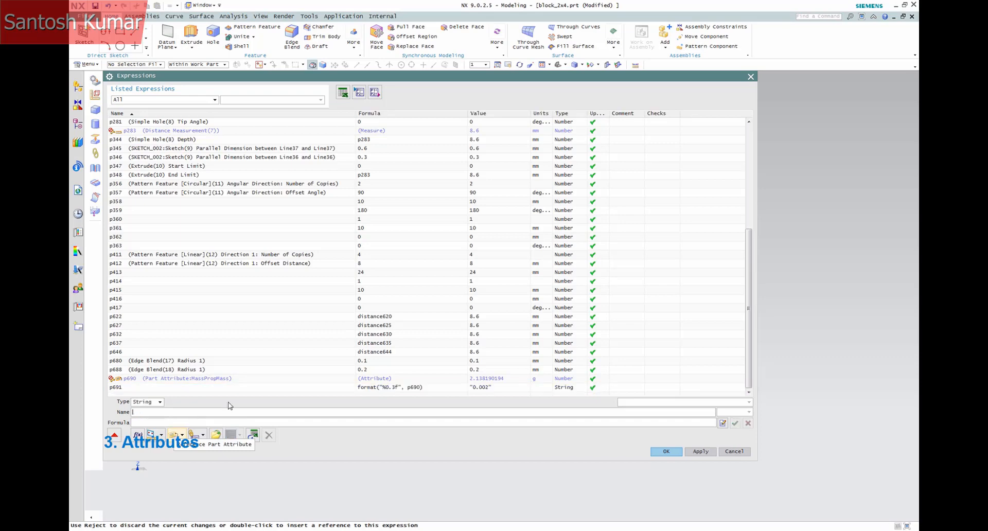
Convert the mass to grams by setting the p691 formula to format("%0.3f", p690*1000) and accept the expressions
left_click(494, 387)
left_click(205, 425)
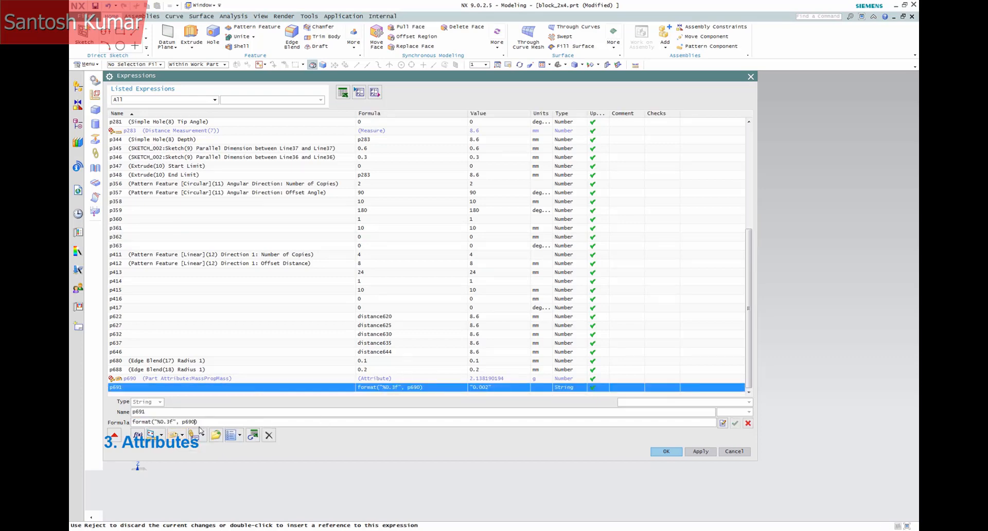
key("Left")
type("*1000")
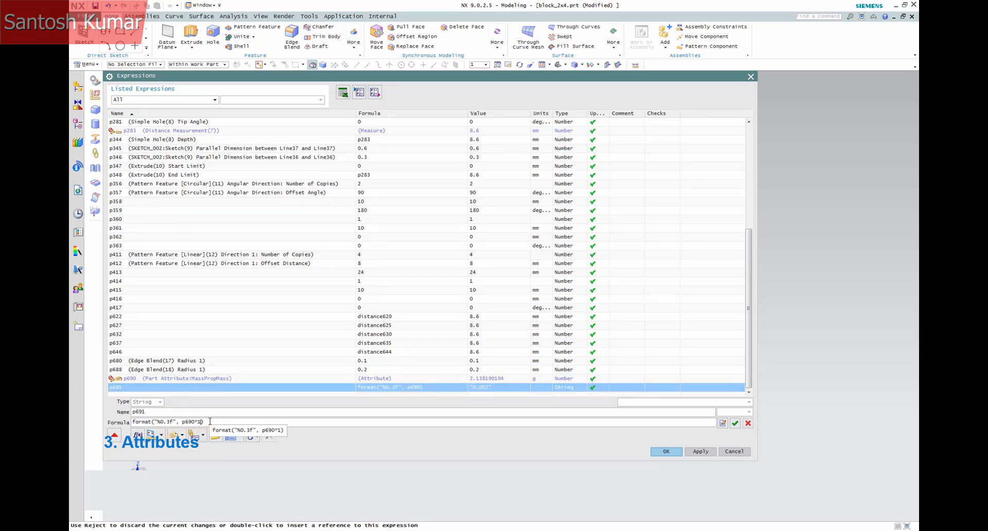
key("Return")
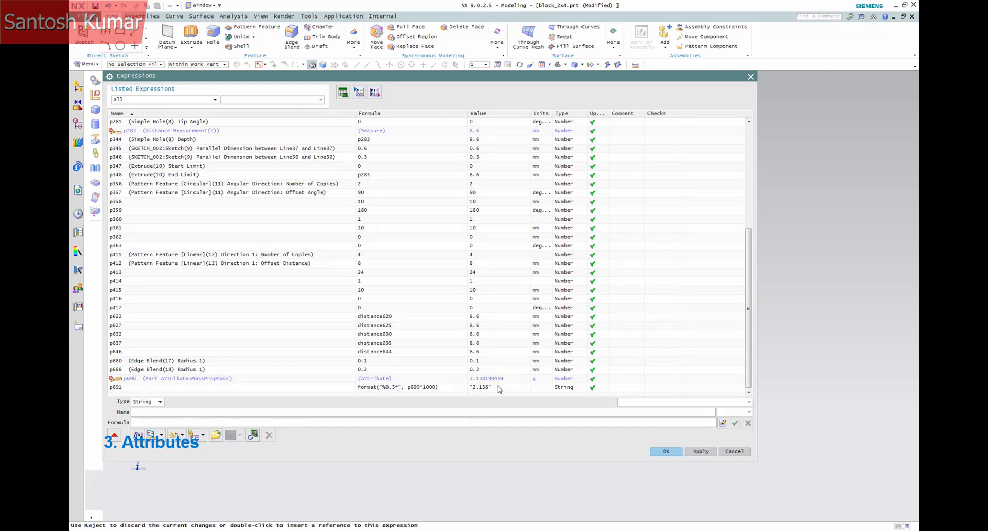
left_click(701, 451)
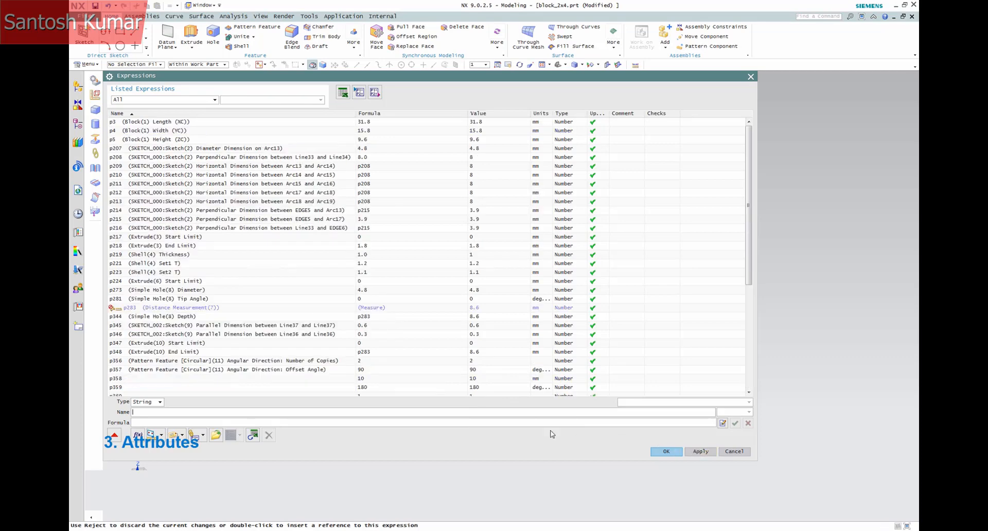
left_click_drag(755, 284, 756, 391)
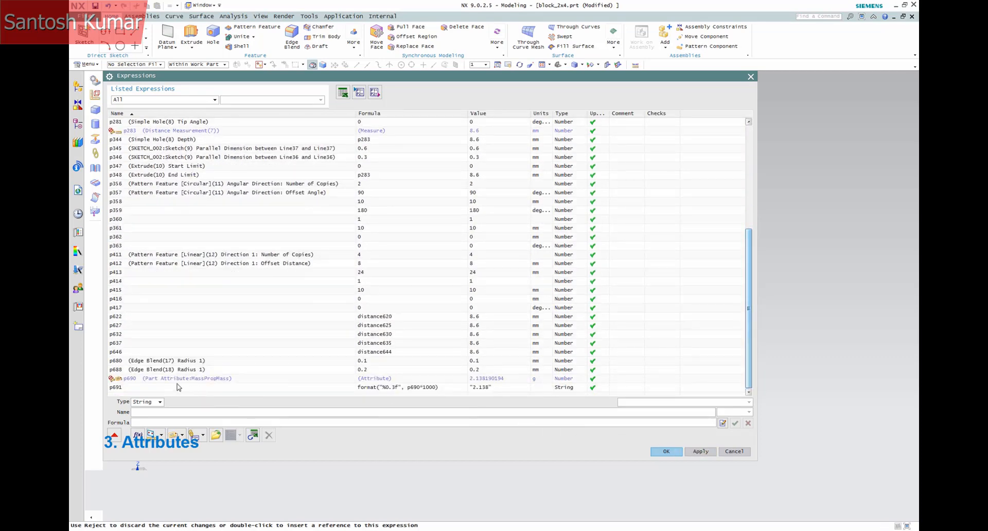
left_click(667, 452)
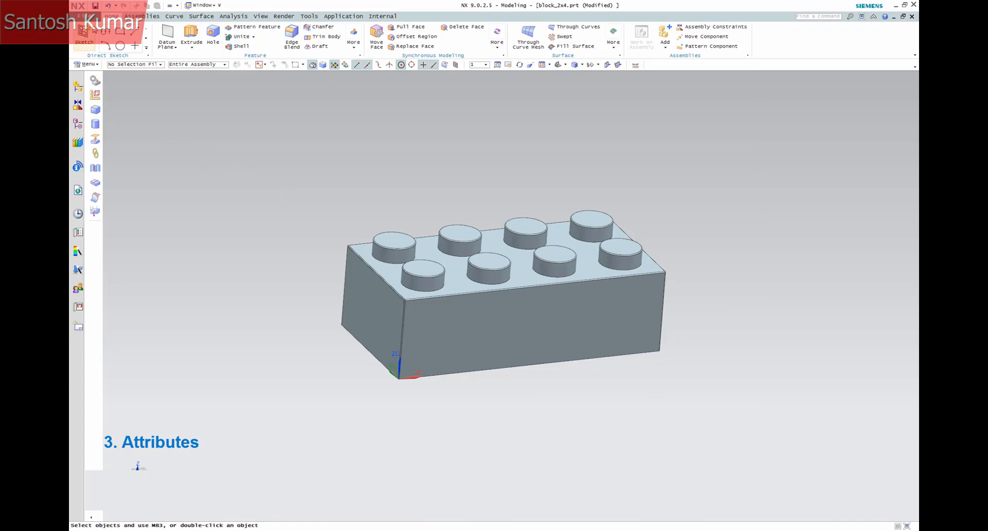
Check the value of the linked PNX_Mass attribute in the part properties, then close them without changes
left_click(81, 16)
left_click(101, 164)
left_click_drag(383, 142, 384, 175)
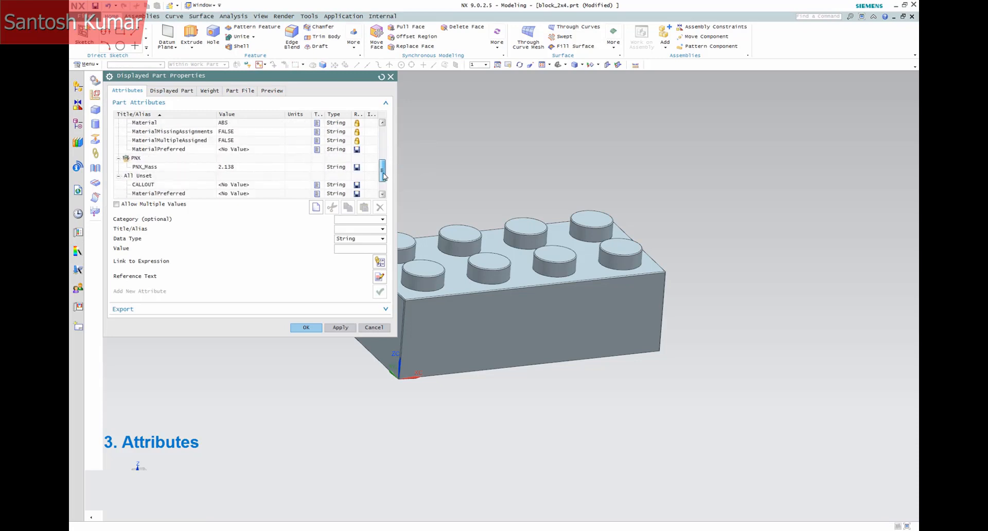
left_click(235, 172)
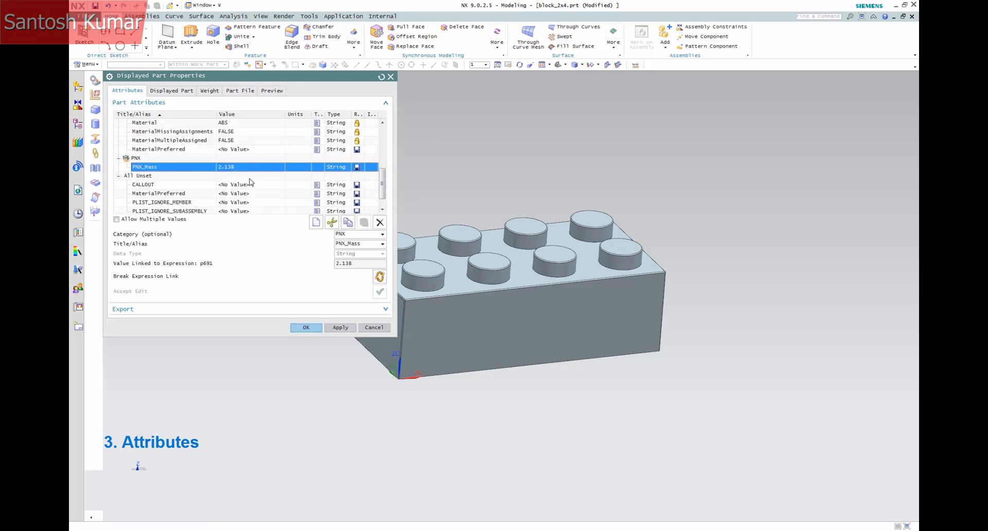
left_click(374, 328)
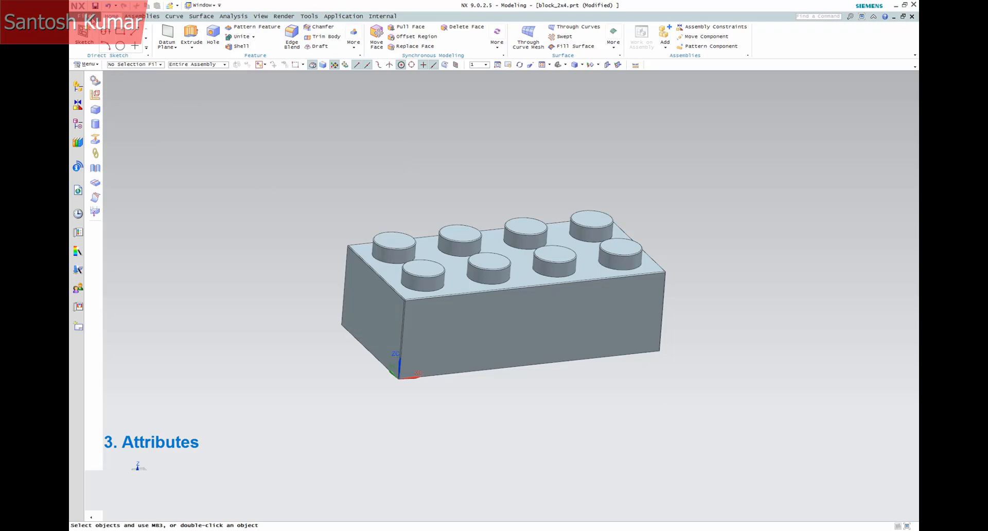
Save block_2x4.prt and close all parts
left_click(95, 6)
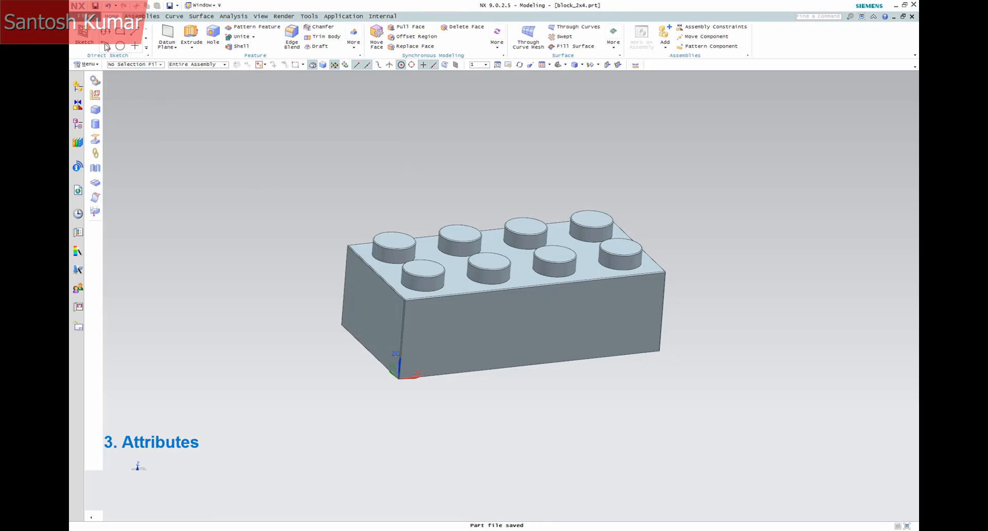
left_click(82, 16)
mouse_move(103, 53)
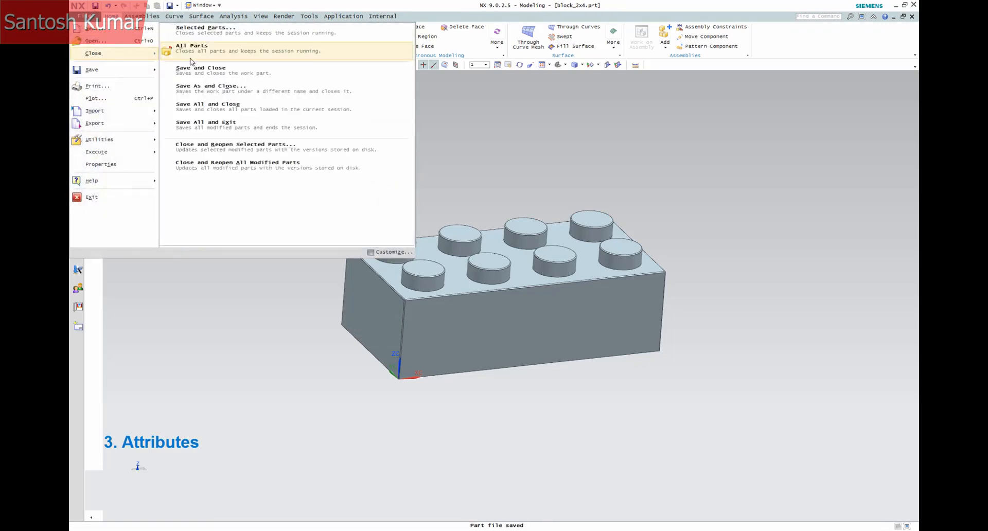
left_click(192, 49)
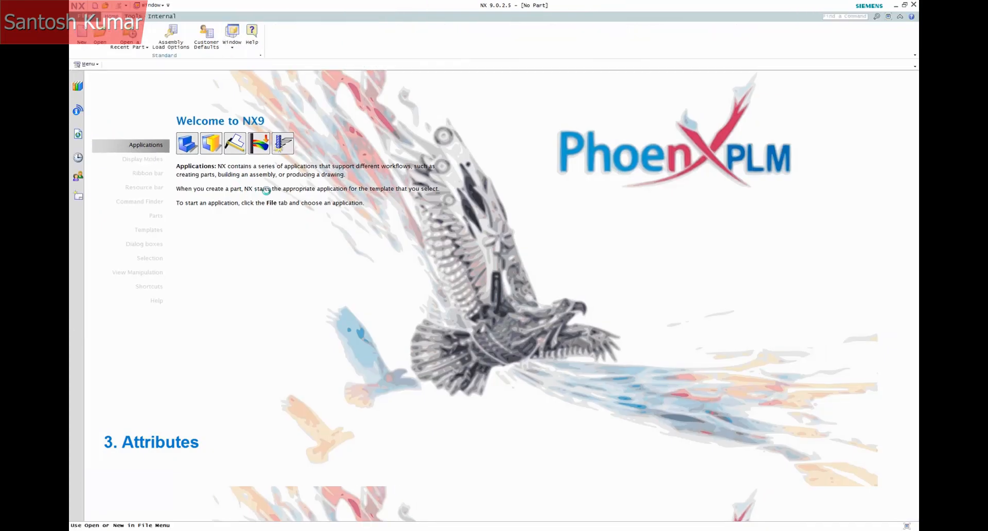
Open the recent part template_example.prt and delete the description and mass note from the sheet
left_click(135, 45)
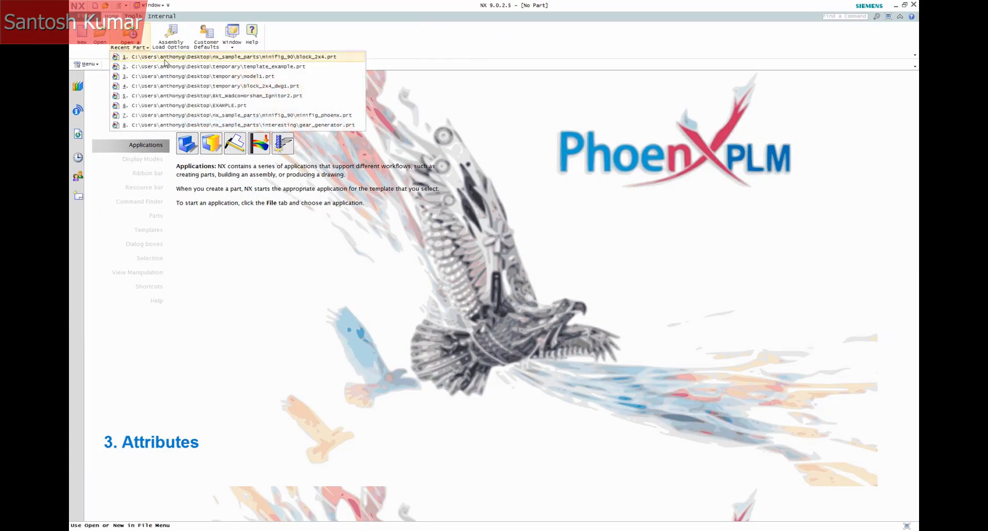
left_click(204, 69)
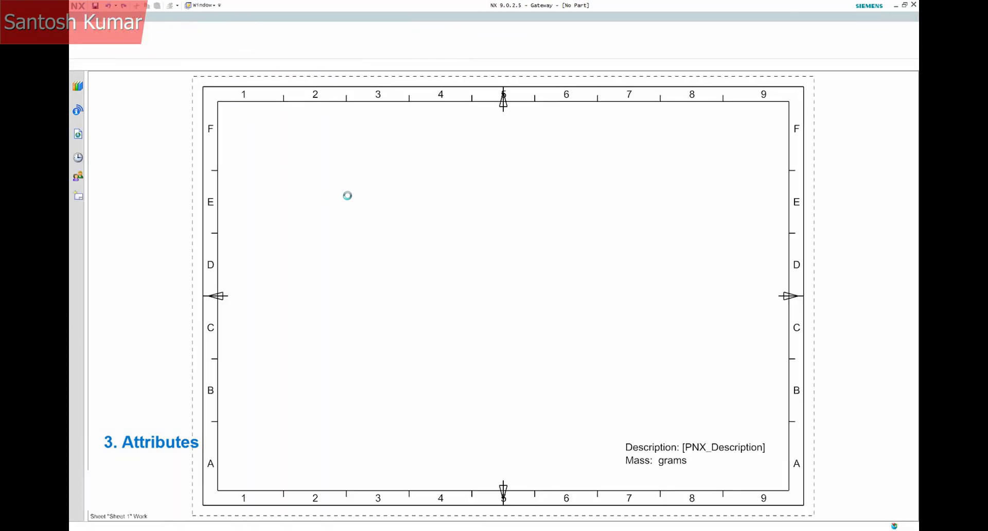
left_click(643, 445)
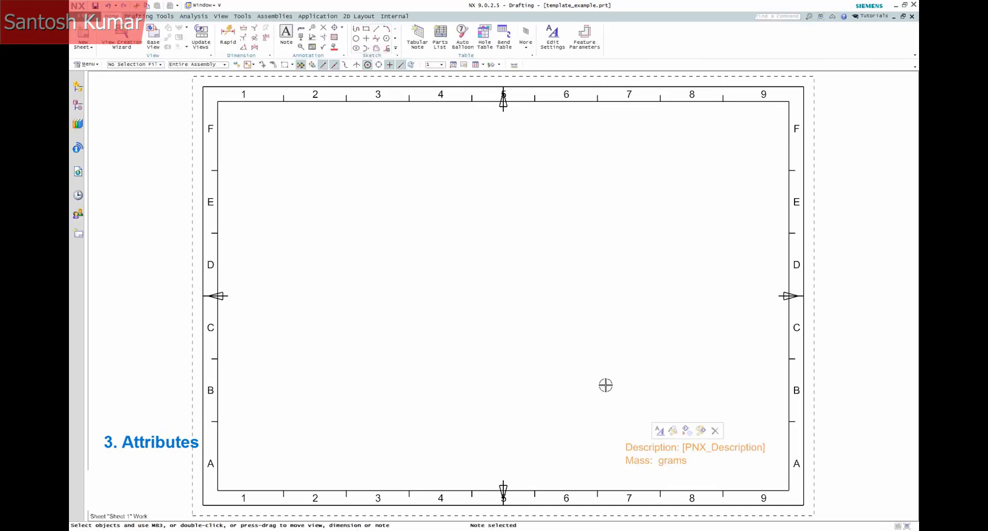
left_click(715, 430)
Open the attribute templates and delete the existing mass property template in the PNX category
left_click(85, 16)
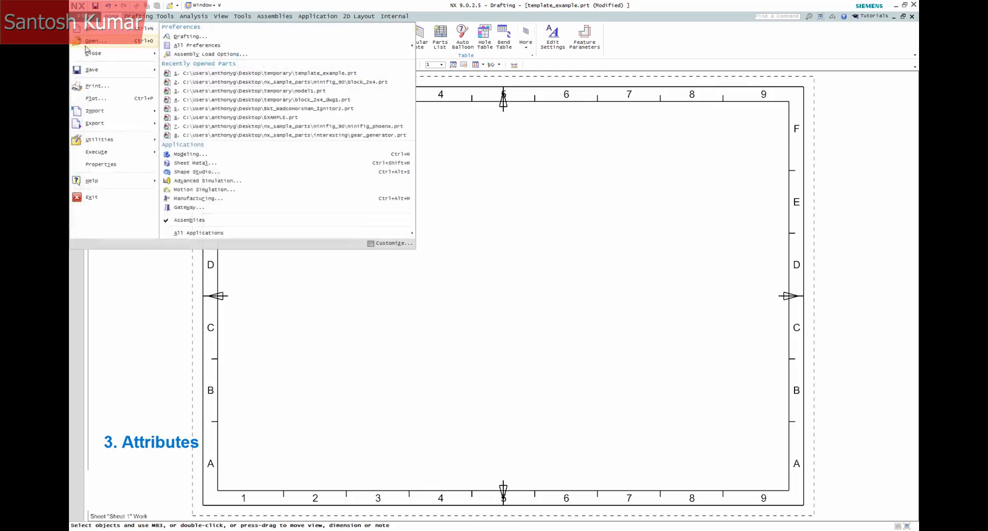
mouse_move(121, 147)
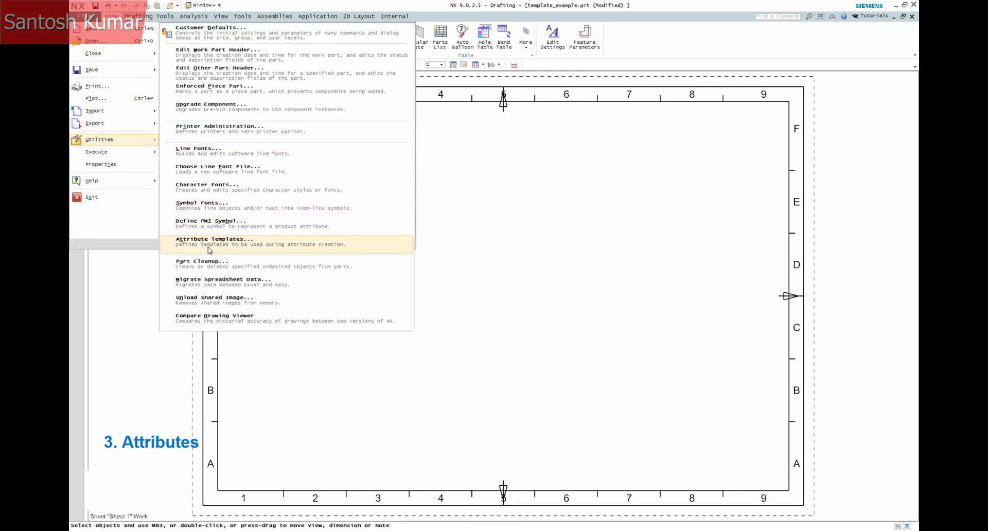
left_click(209, 246)
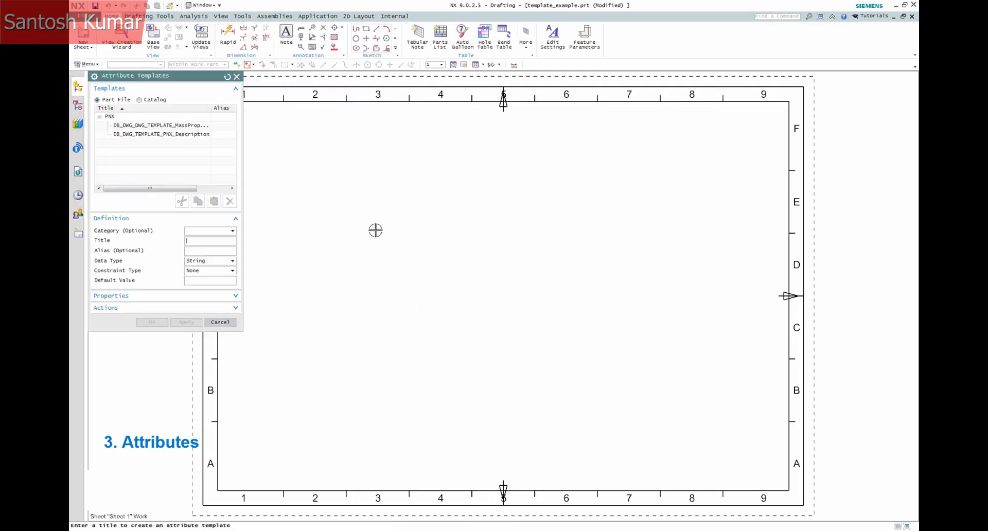
left_click(202, 126)
left_click(229, 201)
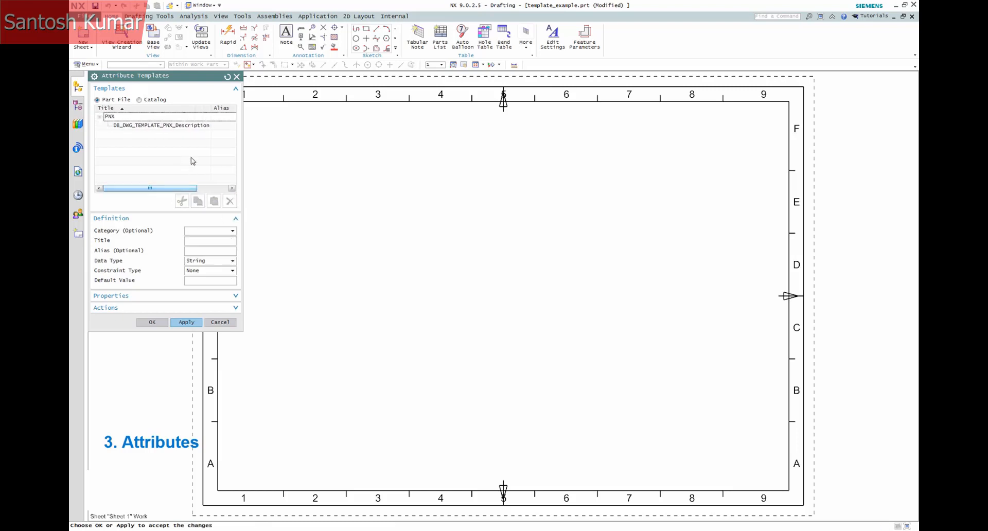
Create a string attribute template titled DB_DWG_TEMPLATE_PNX_Mass in the category PNX
left_click(233, 231)
left_click(210, 239)
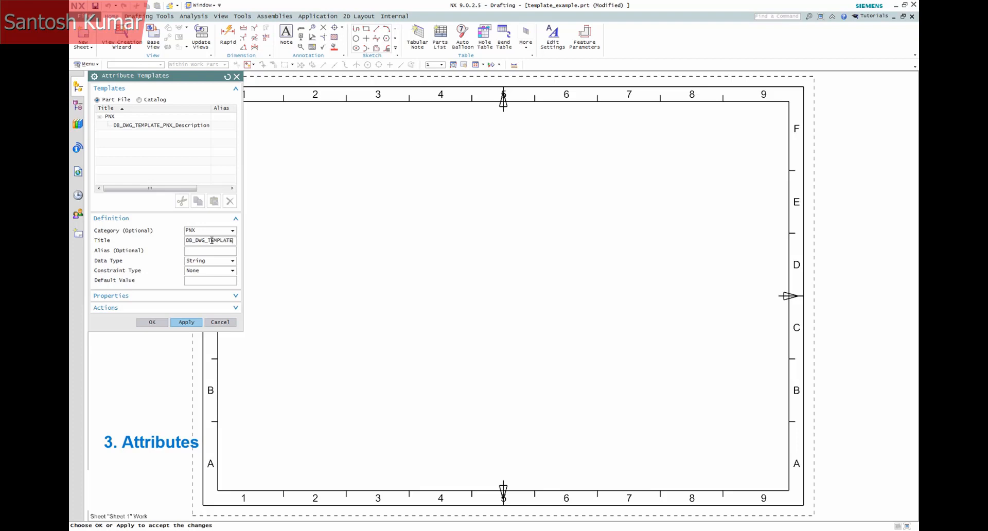
type("_PNX_Mass")
key("Return")
left_click(188, 322)
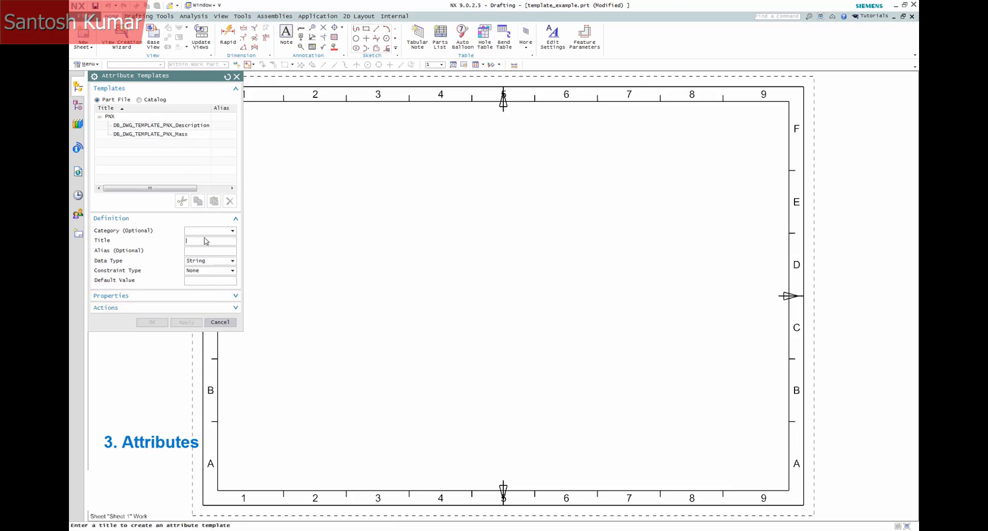
Create a string attribute template titled DB_DWG_TEMPLATE_Material in the category PNX
left_click(234, 232)
left_click(197, 241)
type("_PNX_")
type("M")
key("BackSpace")
key("BackSpace")
key("BackSpace")
key("BackSpace")
key("BackSpace")
key("Return")
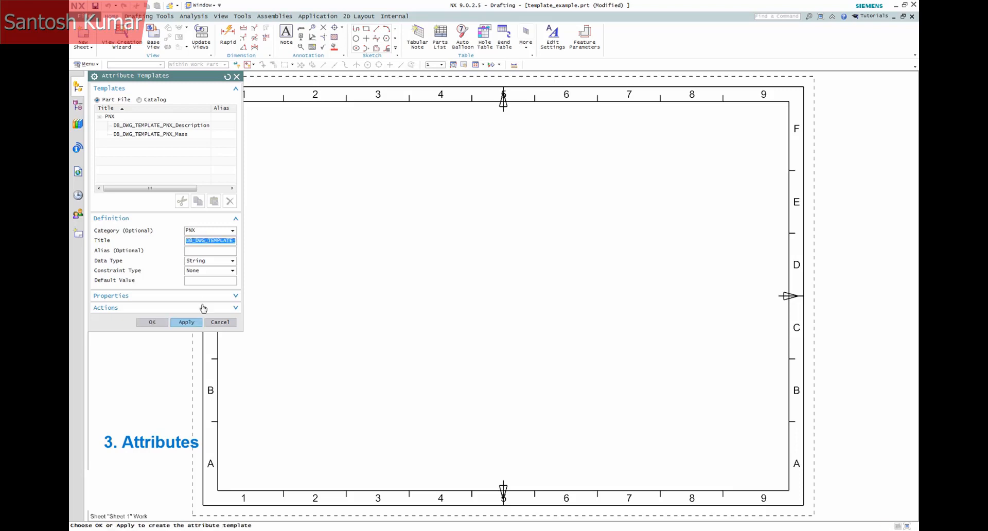
left_click(187, 322)
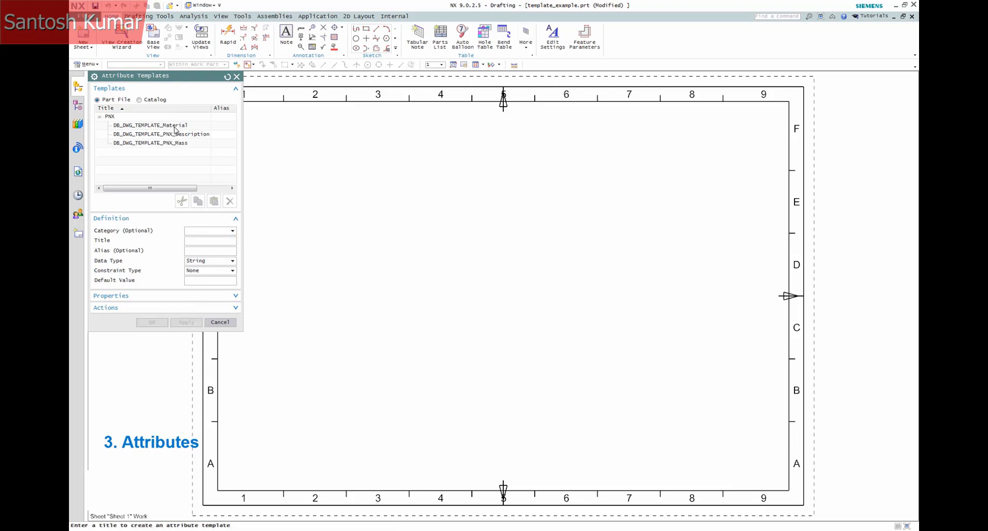
Close the attribute templates and save template_example.prt
left_click(220, 323)
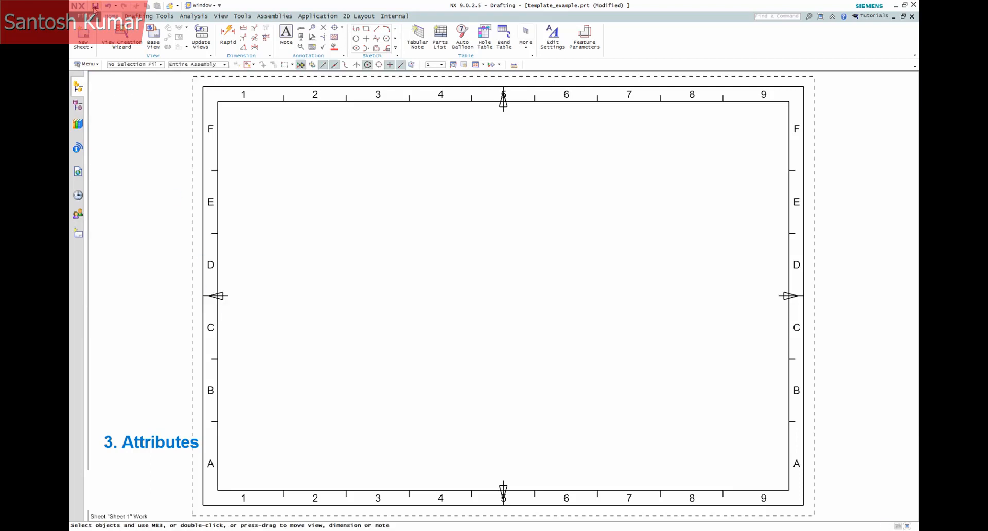
left_click(94, 6)
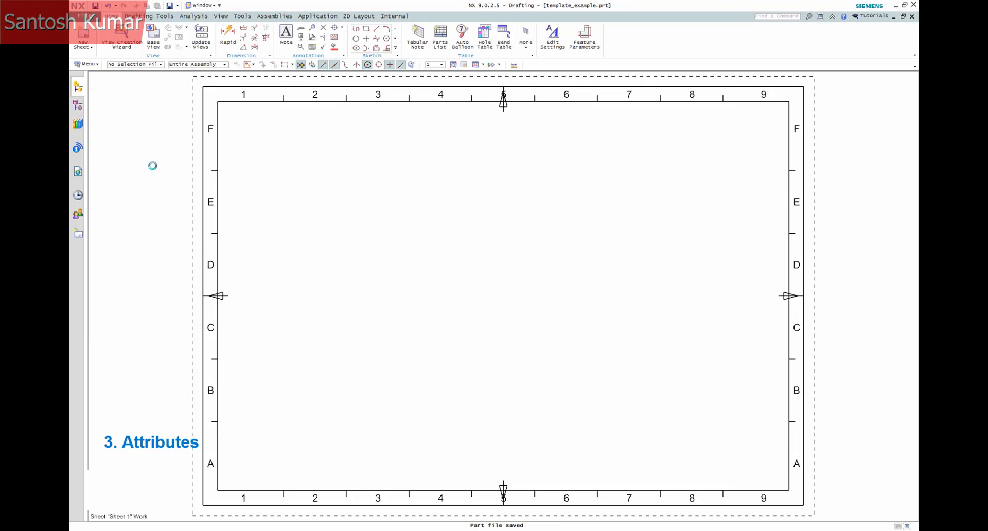
Start a new note with the three lines "Part Description:", "Part Material:" and "Part Mass: grams"
left_click(287, 33)
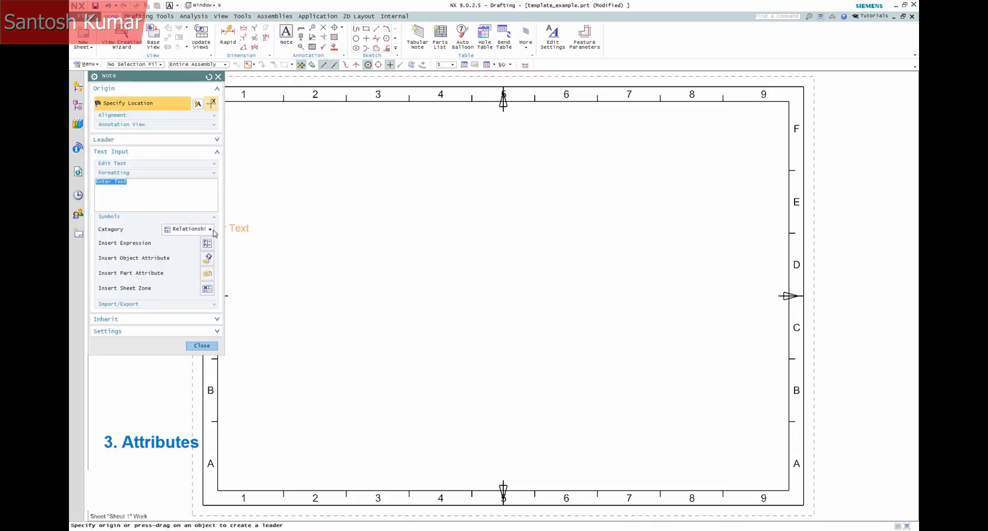
key("Delete")
type("Part Description:")
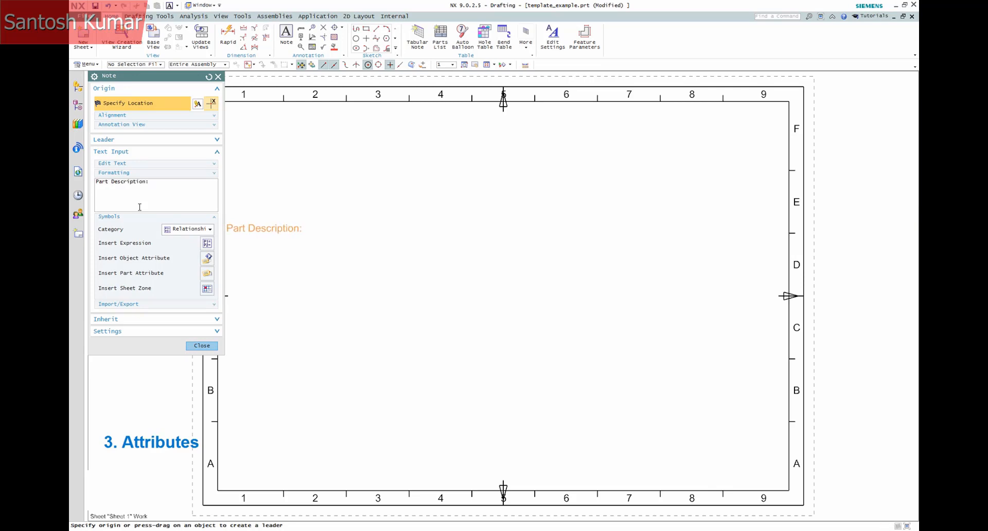
key("Return")
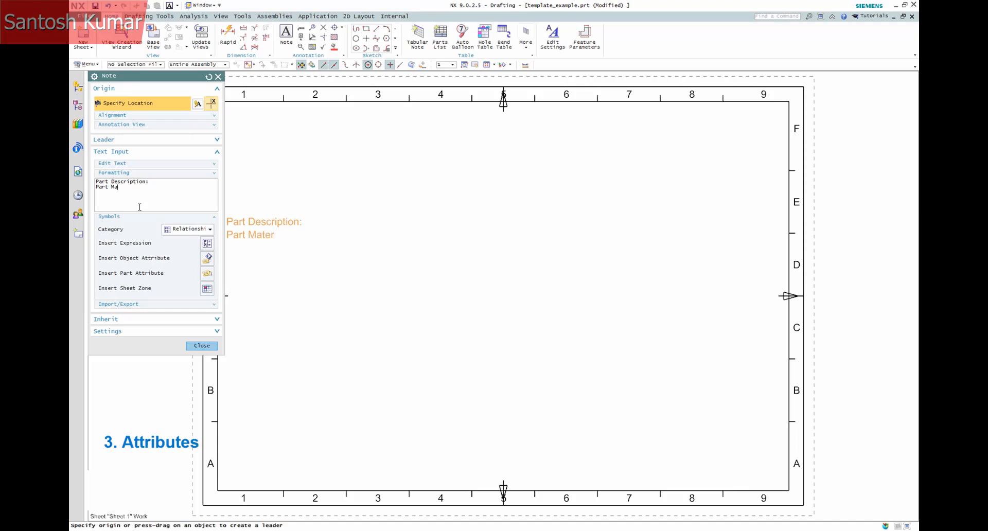
type("Part Material:")
key("Return")
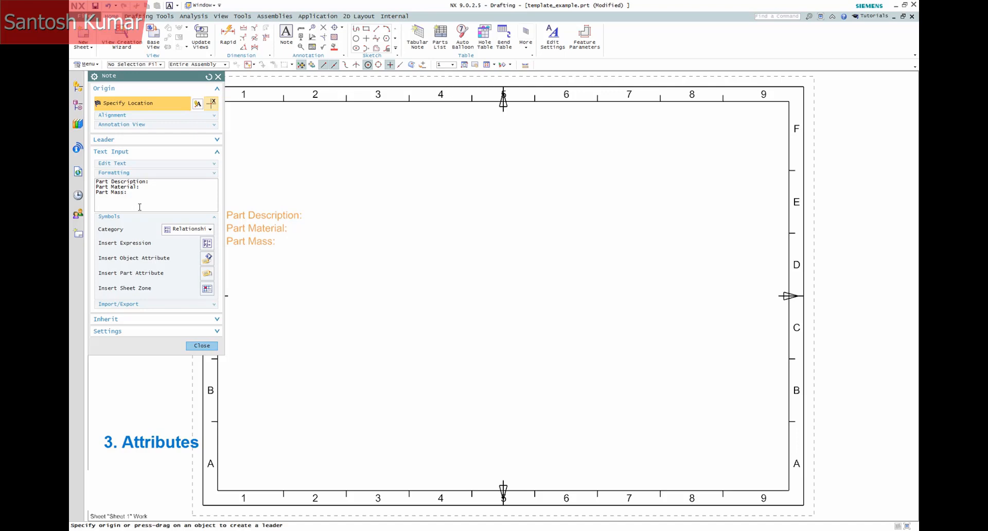
type("Part Mass: grams")
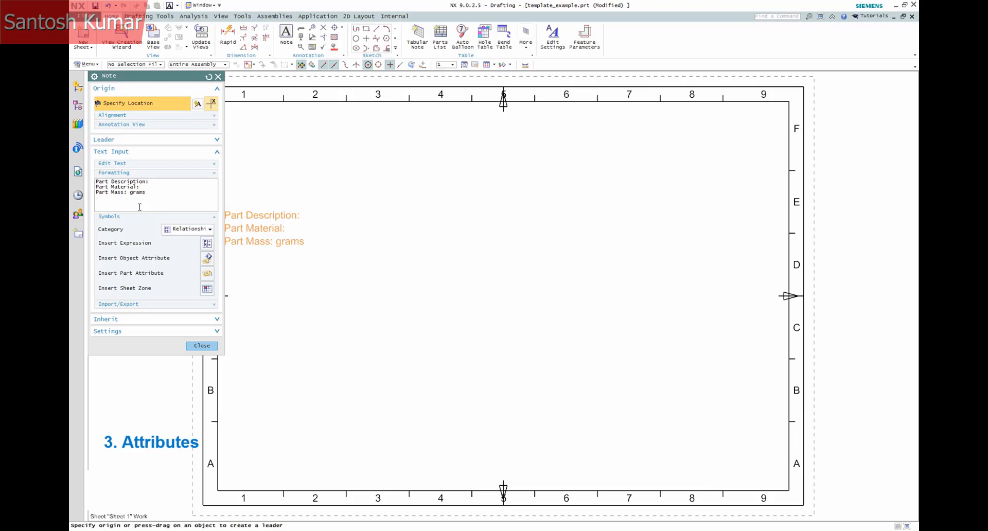
Insert the part attribute DB_DWG_TEMPLATE_PNX_Description after "Part Description:" in the note text
left_click(208, 273)
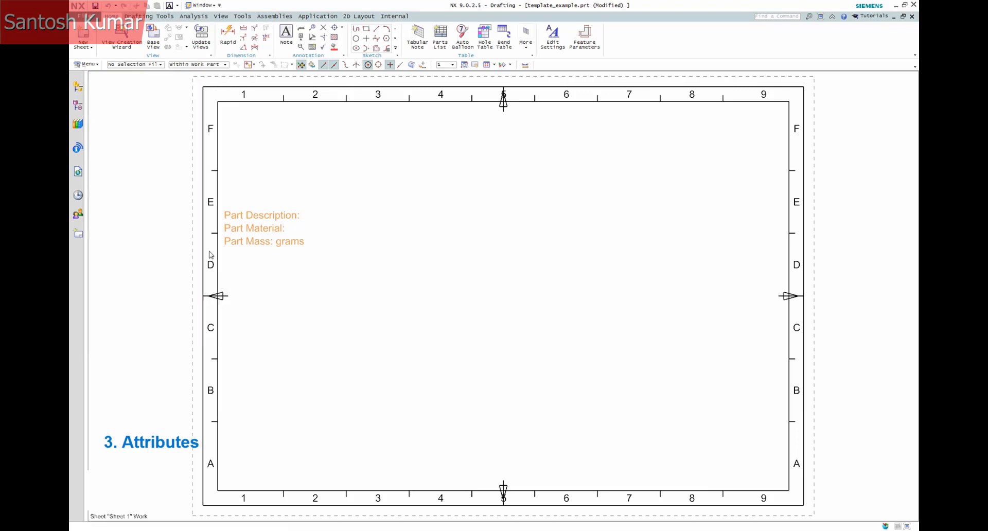
left_click_drag(294, 132, 295, 149)
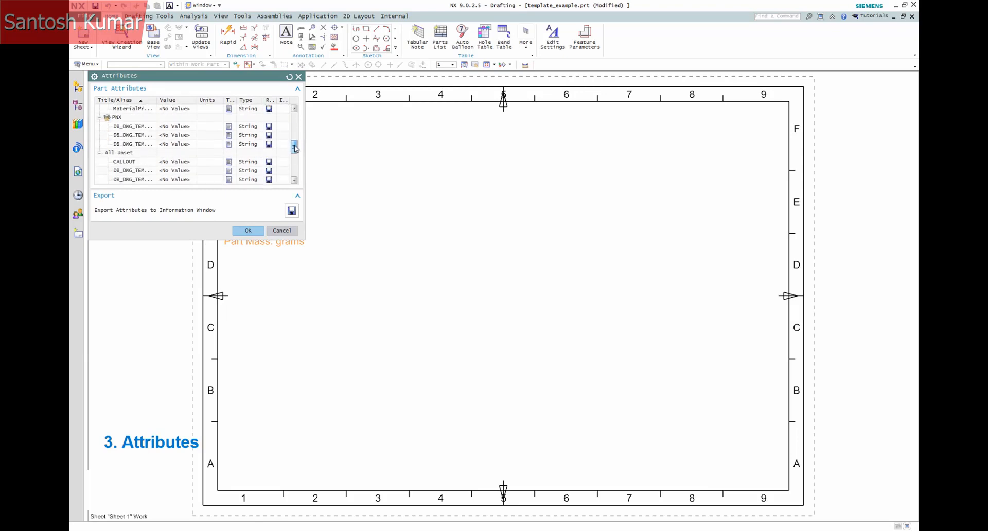
left_click(143, 136)
left_click(247, 253)
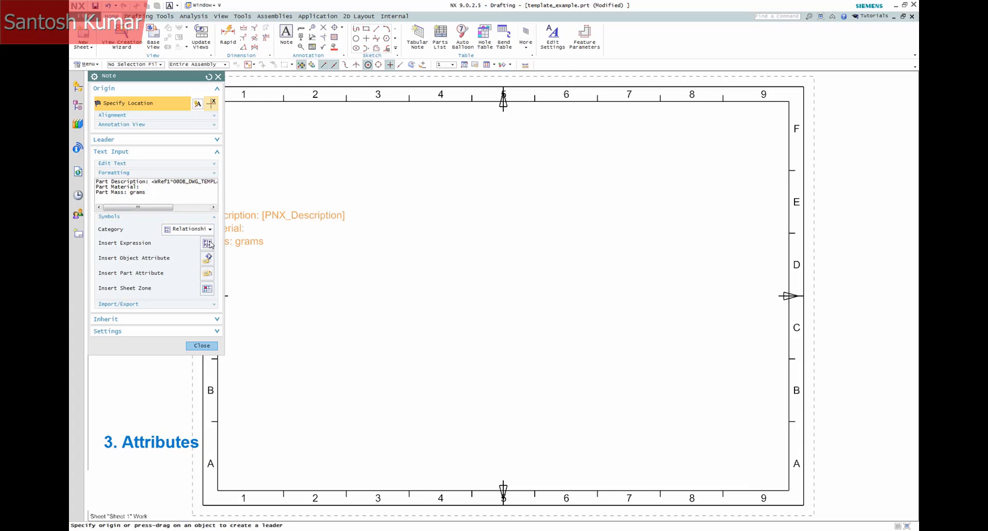
Insert the part attribute DB_DWG_TEMPLATE_Material after "Part Material:" in the note text
left_click(208, 275)
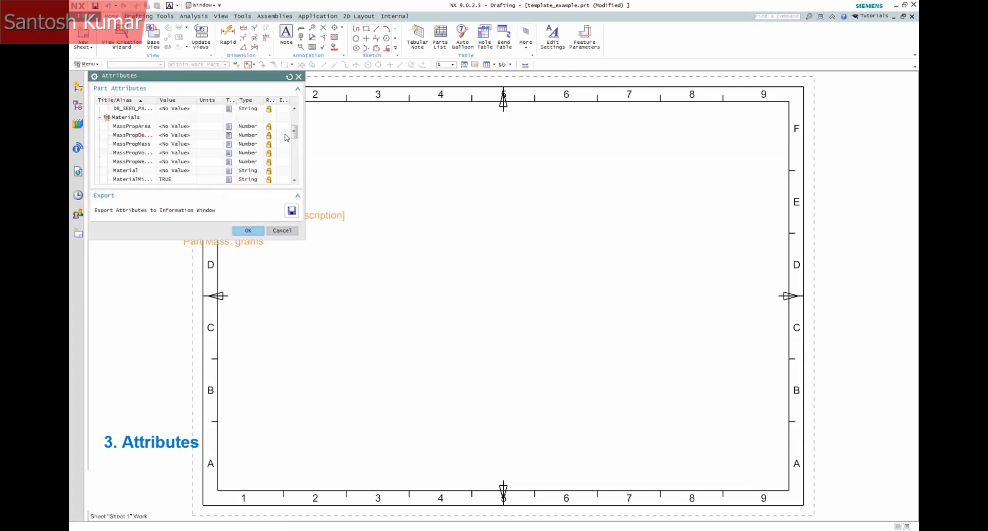
left_click_drag(294, 133, 293, 149)
left_click(150, 118)
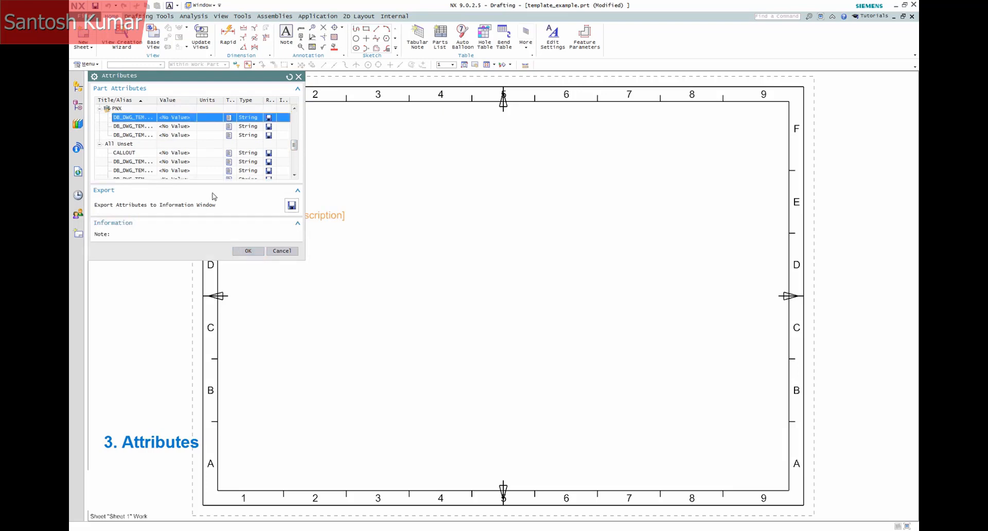
left_click(248, 231)
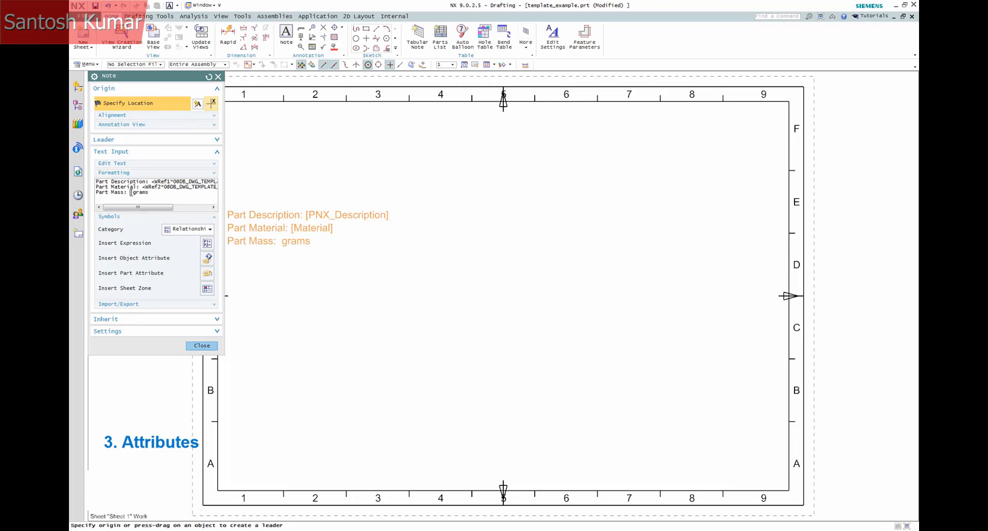
Insert the part attribute DB_DWG_TEMPLATE_PNX_Mass between "Part Mass:" and "grams" in the note text
left_click(208, 275)
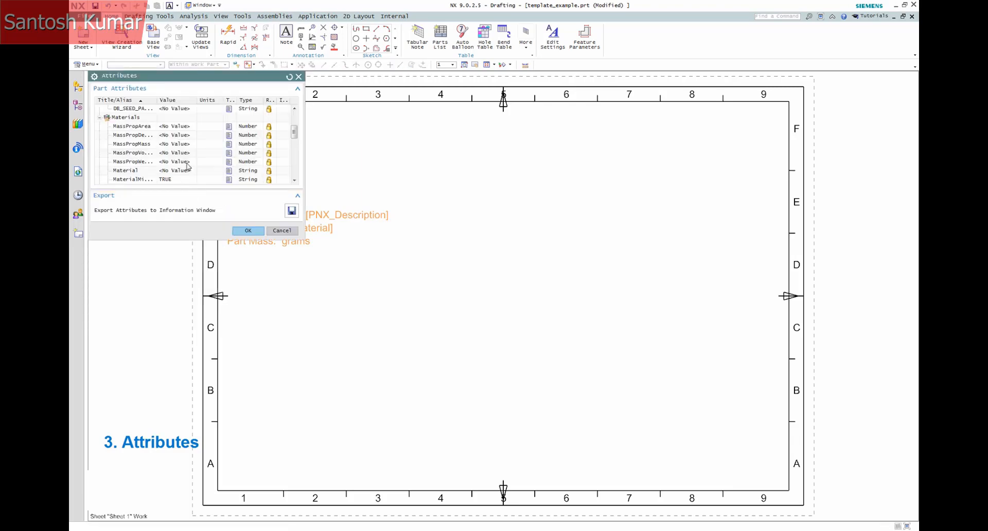
left_click_drag(295, 135, 294, 144)
left_click(141, 145)
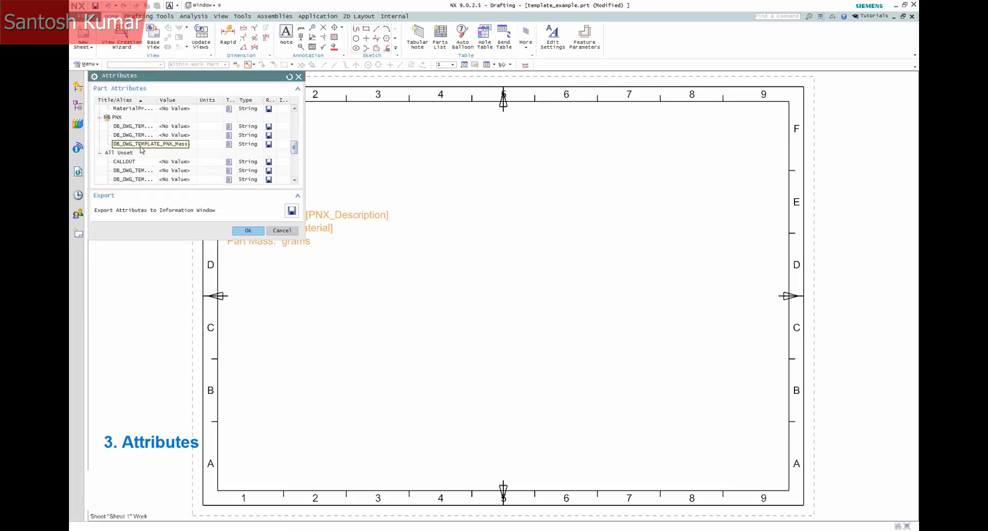
left_click(248, 251)
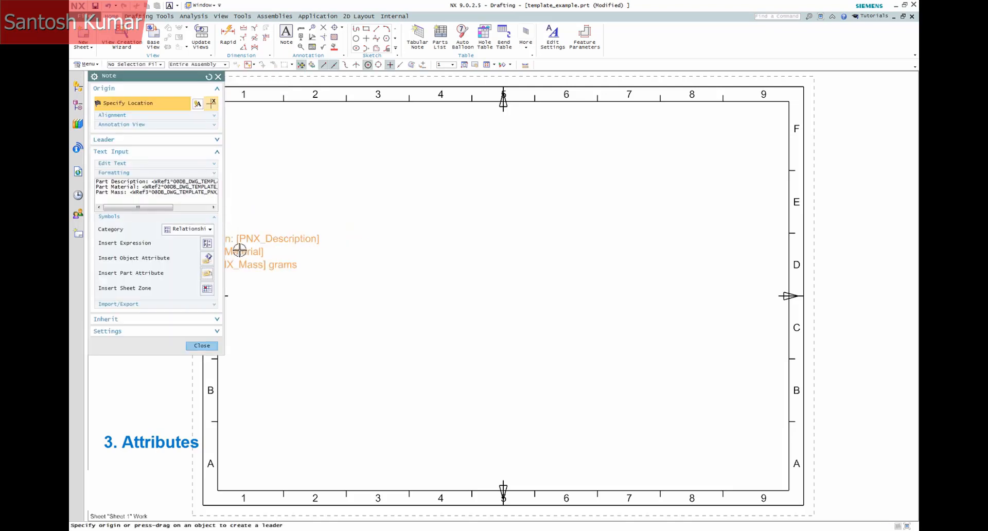
Place the note in the lower-right corner of the sheet frame and save the template part
left_click(689, 448)
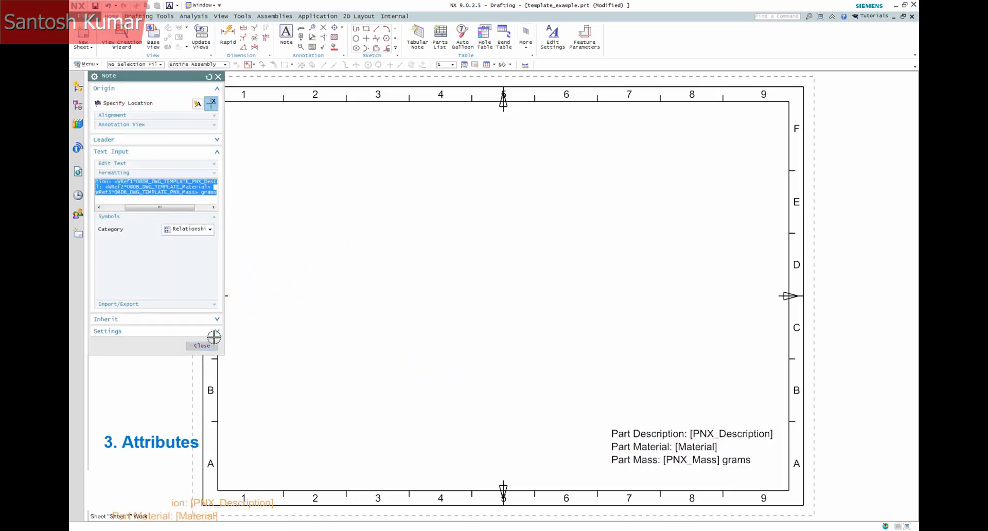
left_click(202, 347)
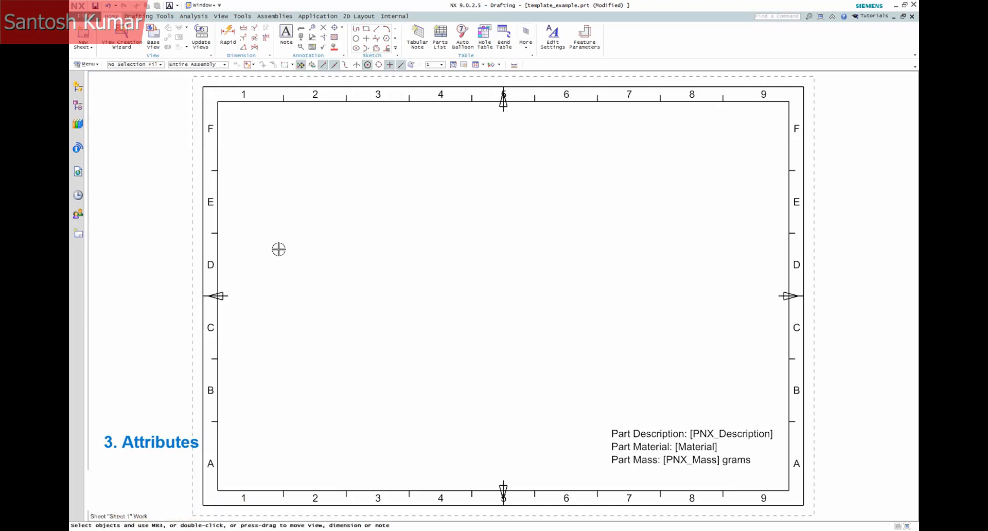
key("ctrl+s")
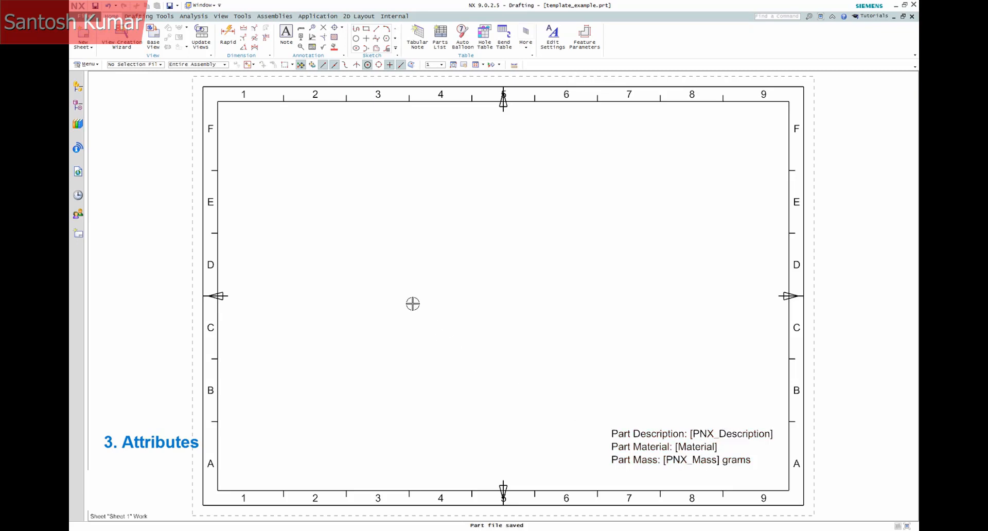
Close all parts and open the recent part block_2x4.prt
left_click(81, 16)
mouse_move(98, 53)
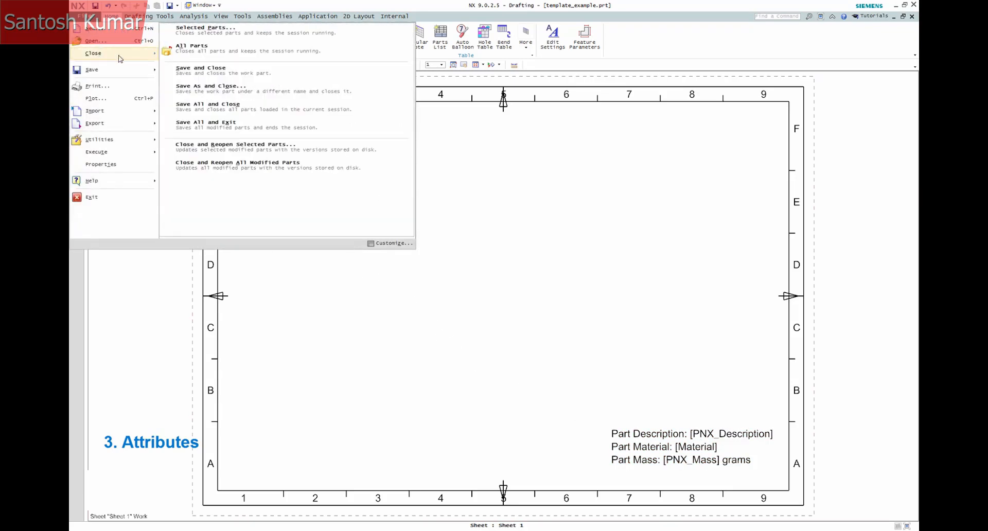
left_click(181, 57)
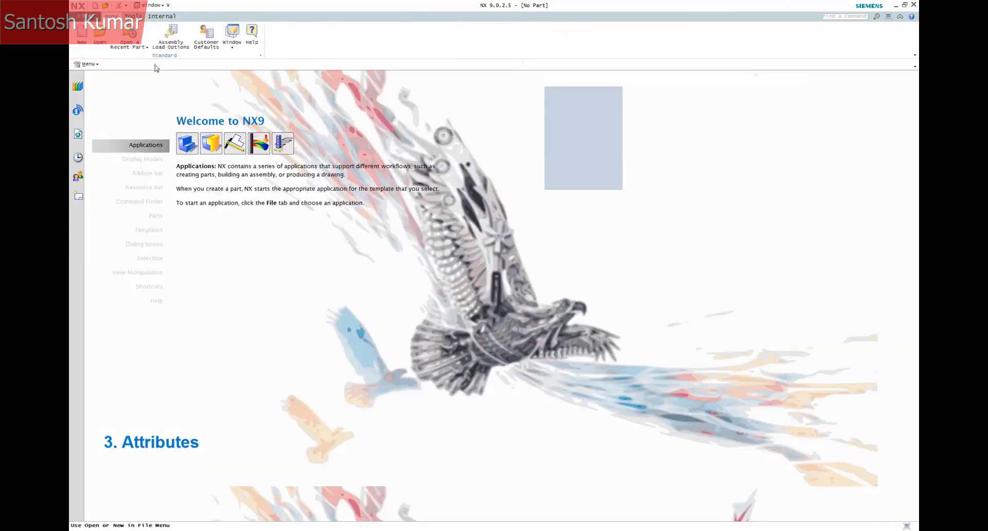
left_click(144, 46)
left_click(175, 66)
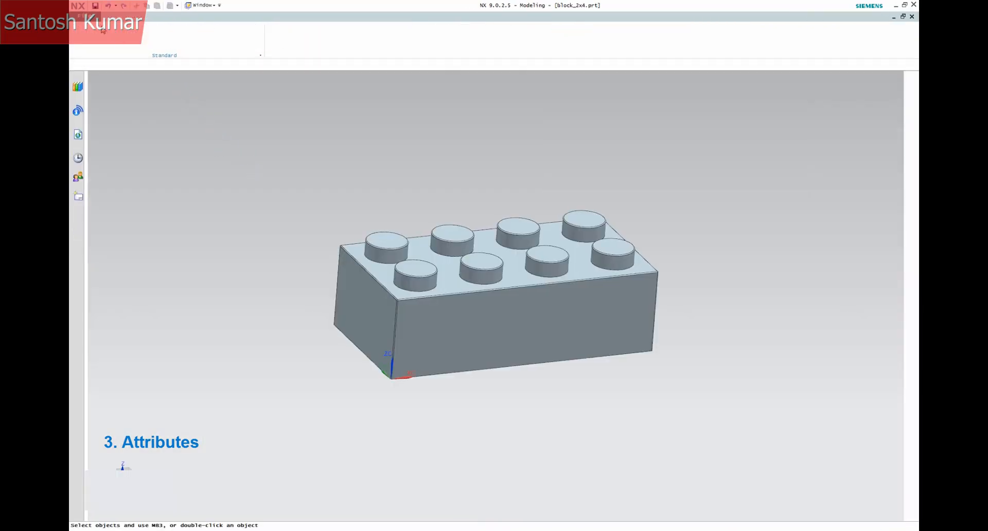
Create a drawing of block_2x4 from the first A3 - Size PNX Drawing template and move the lower-right view up, clear of the note
left_click(85, 16)
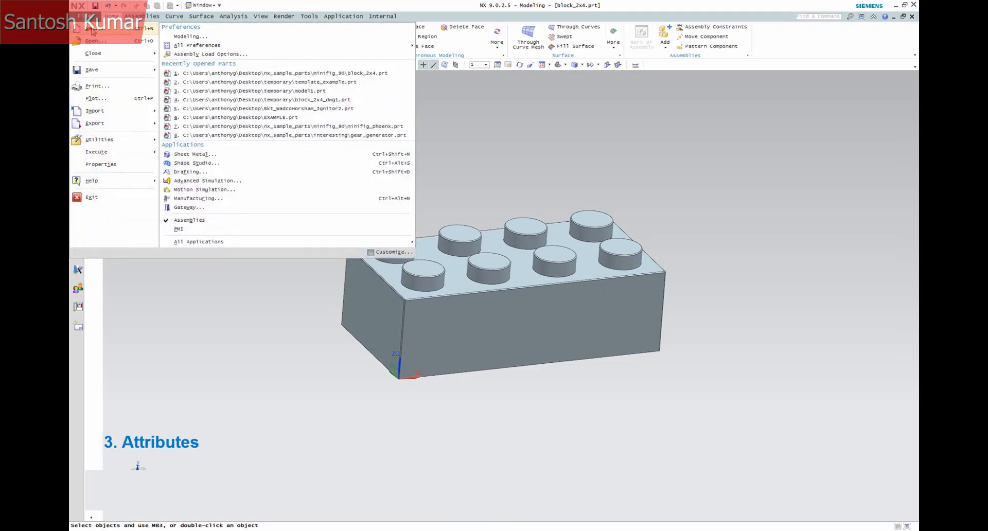
left_click(93, 31)
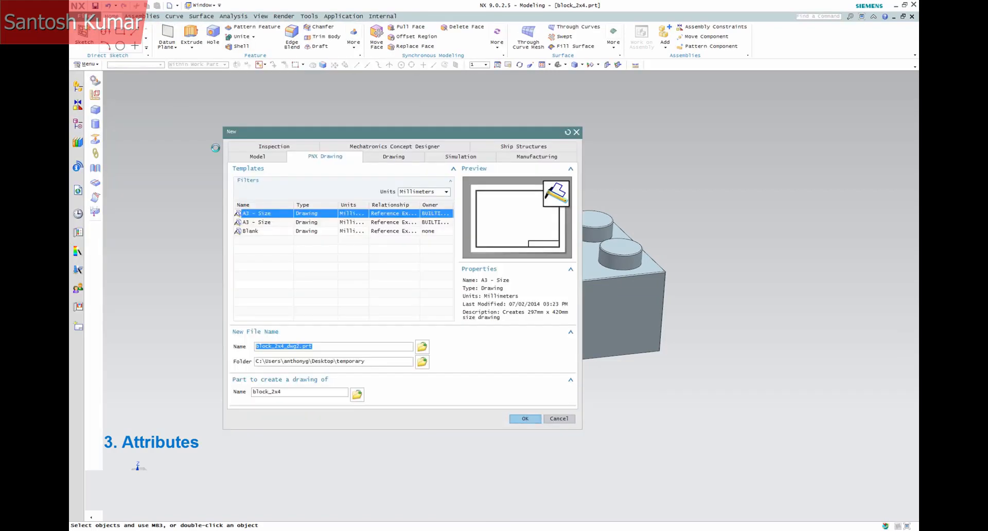
double_click(265, 214)
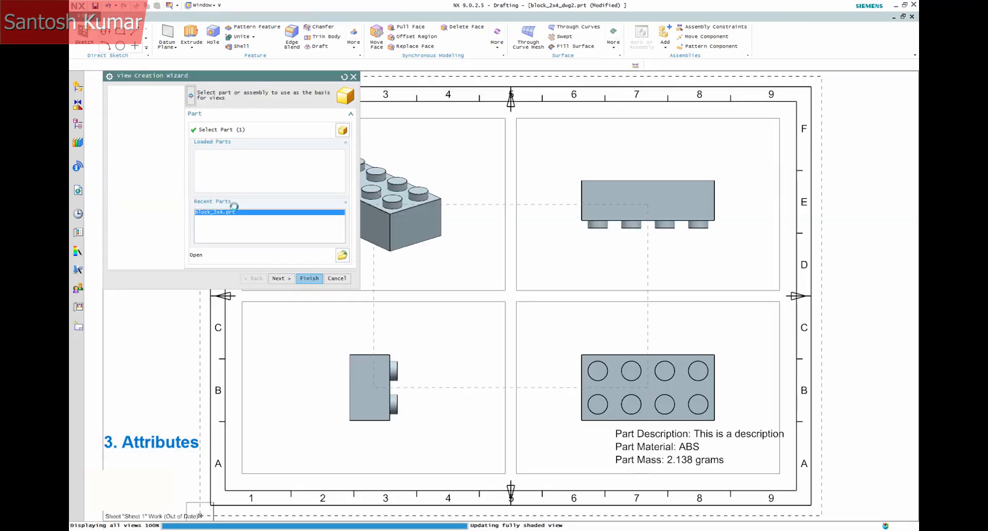
left_click(296, 279)
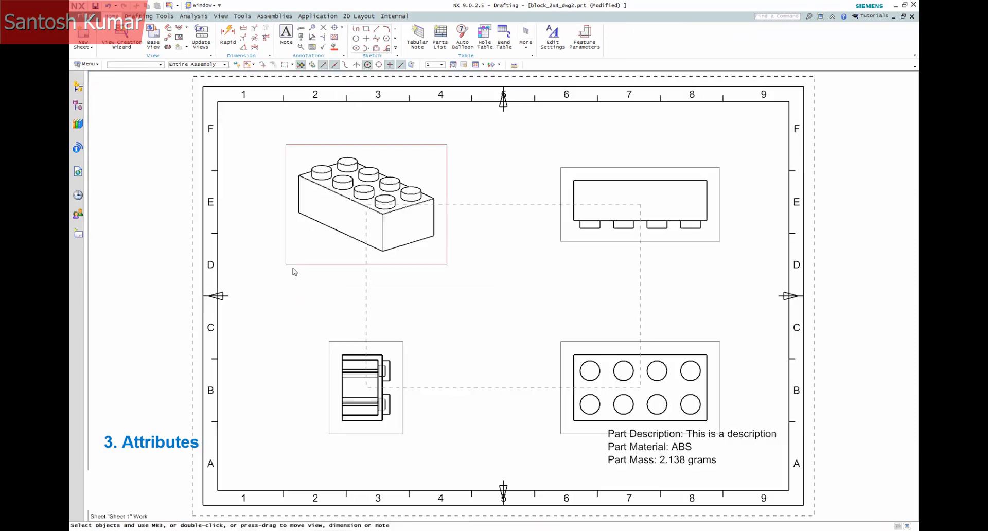
left_click_drag(637, 341, 632, 301)
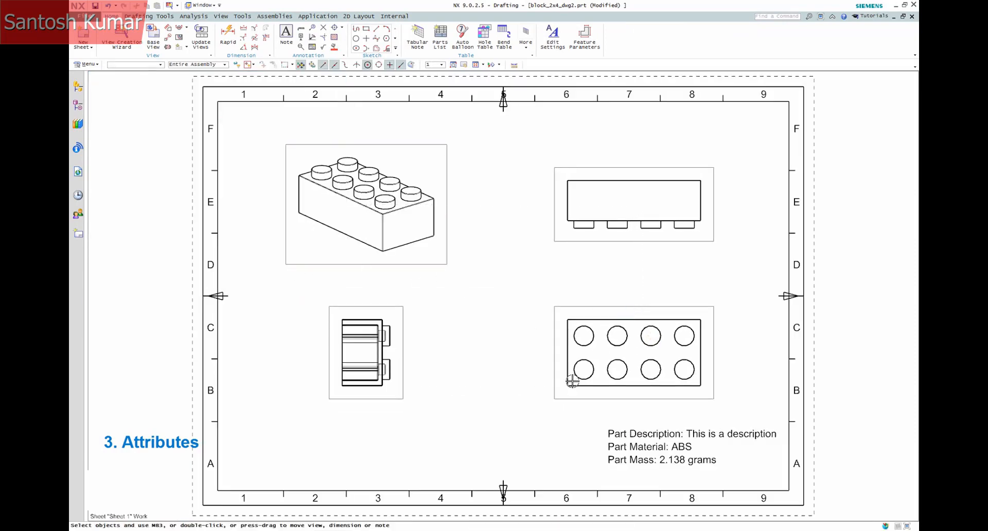
Open the attributes in the block_2x4 component's properties and apply them to Part
left_click(78, 87)
left_click(140, 114)
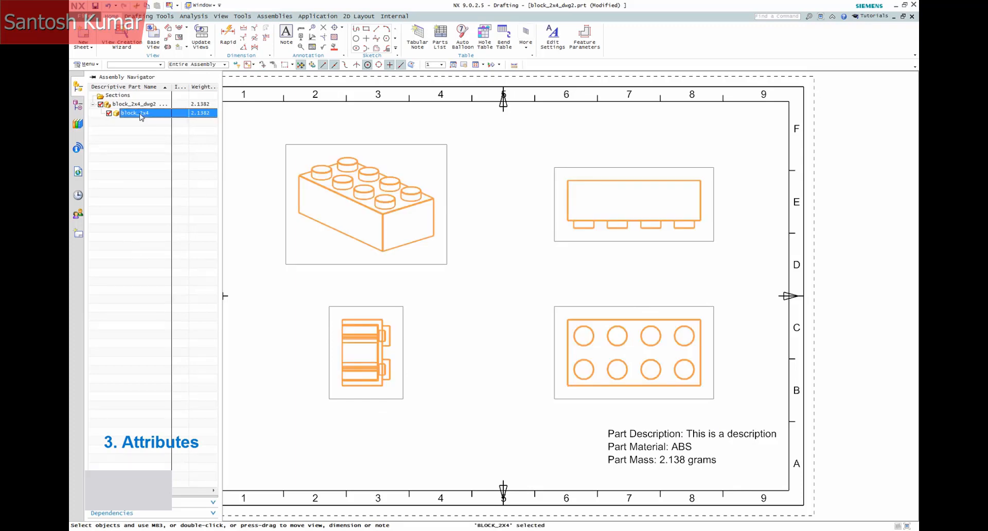
right_click(141, 114)
left_click(175, 249)
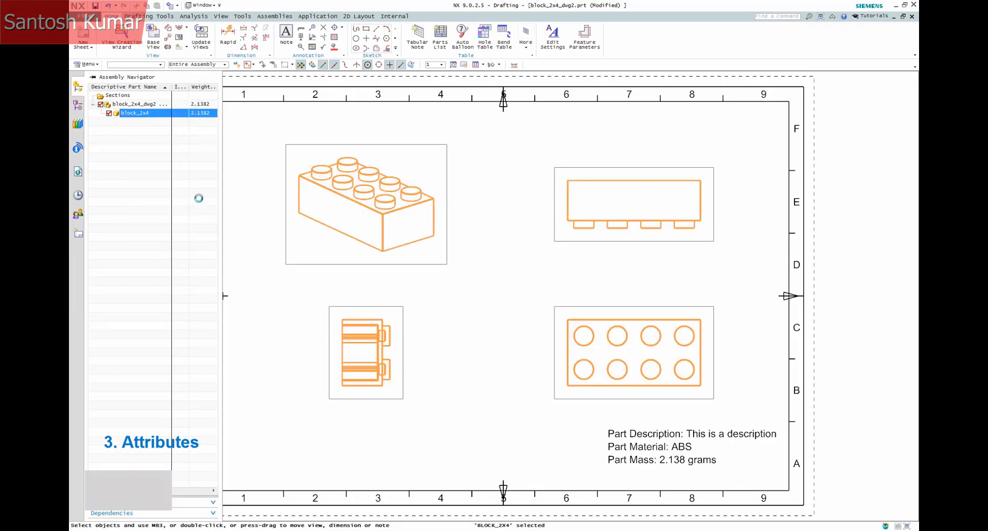
left_click(144, 90)
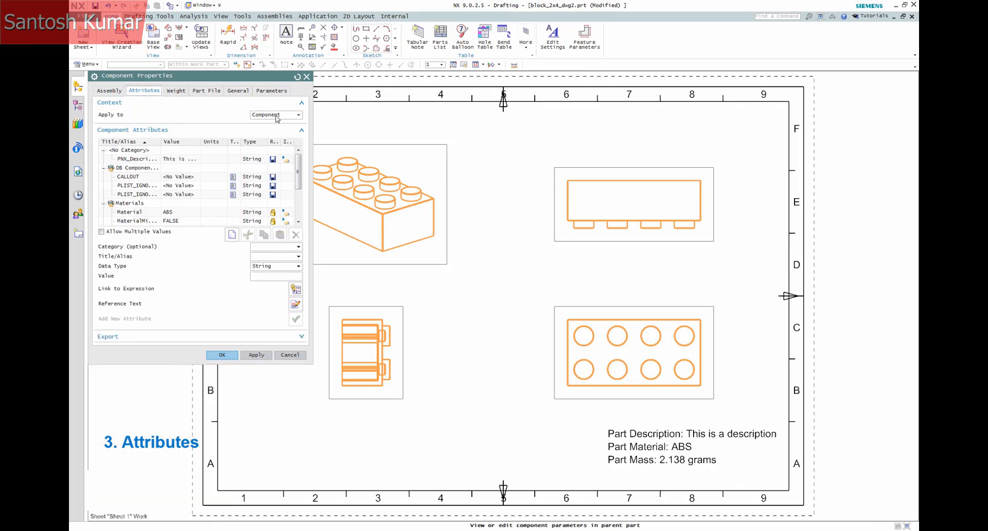
left_click(276, 115)
left_click(259, 141)
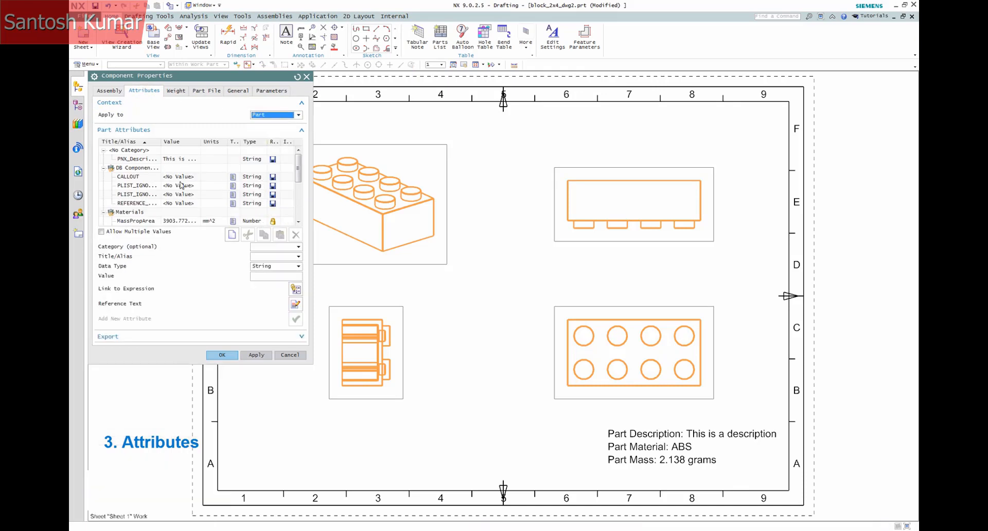
Examine the part's mass, Material and PNX_Description attributes, widening the value column to read the full description
mouse_move(298, 176)
left_mouse_down()
mouse_move(299, 206)
mouse_move(298, 194)
left_mouse_up()
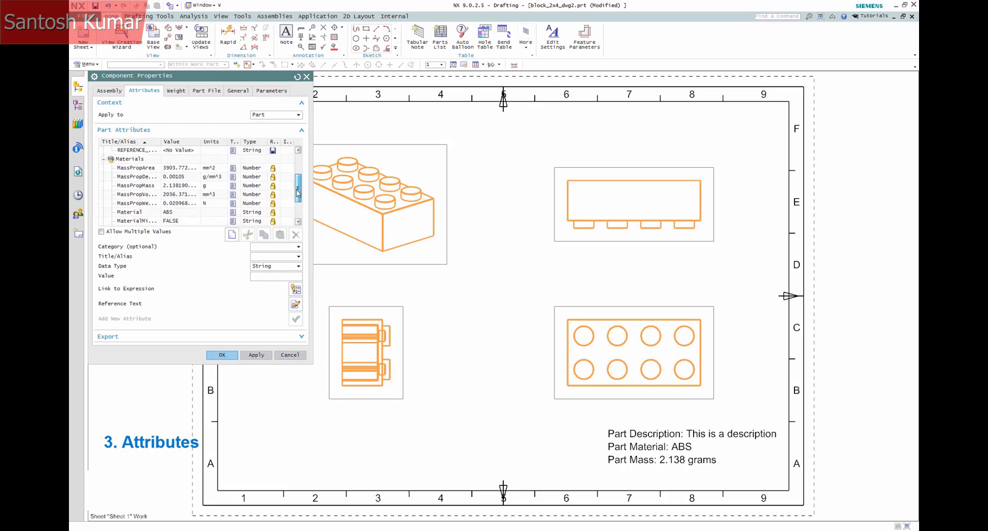
left_click(165, 212)
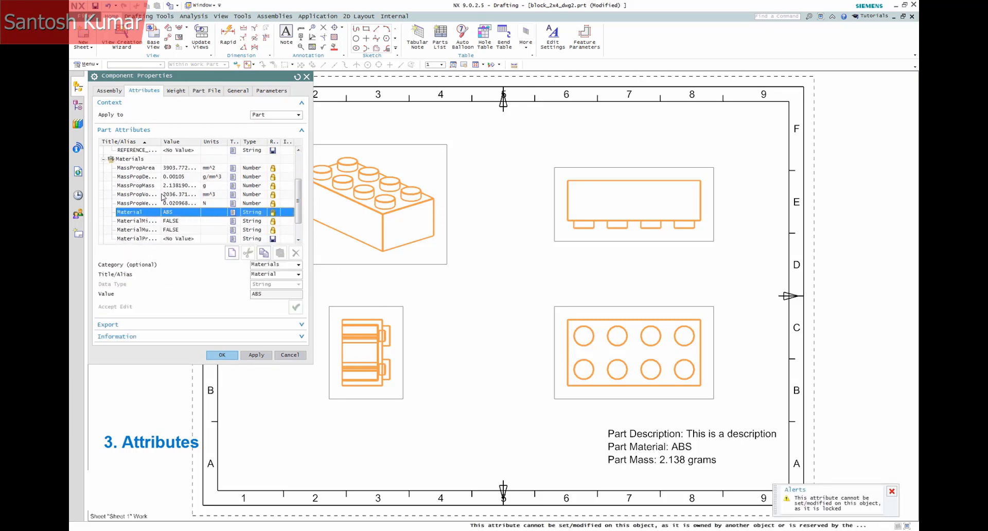
left_click_drag(299, 215, 298, 188)
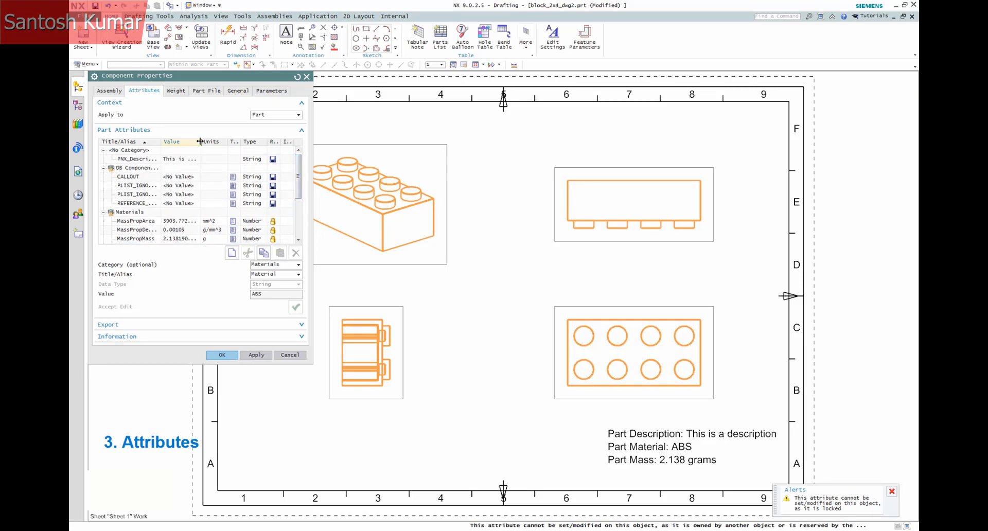
left_click_drag(200, 141, 230, 141)
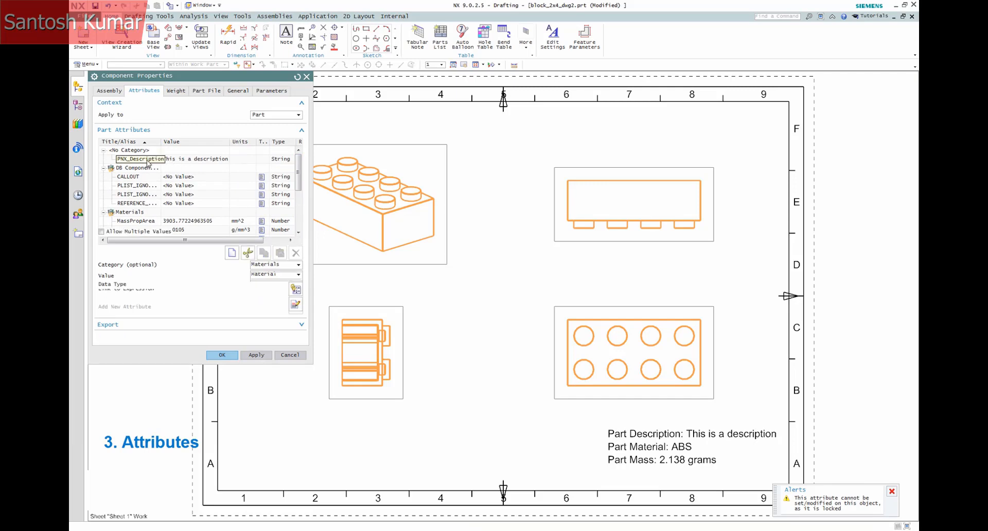
Set the PNX_Description part attribute of the block_2x4 component to "A new description" and accept the component properties
left_click(149, 161)
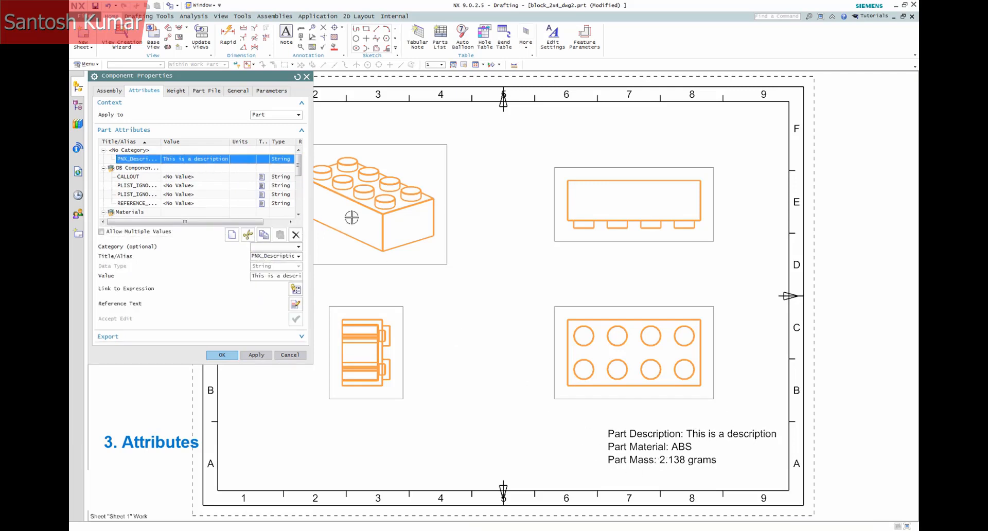
left_click_drag(299, 171, 298, 198)
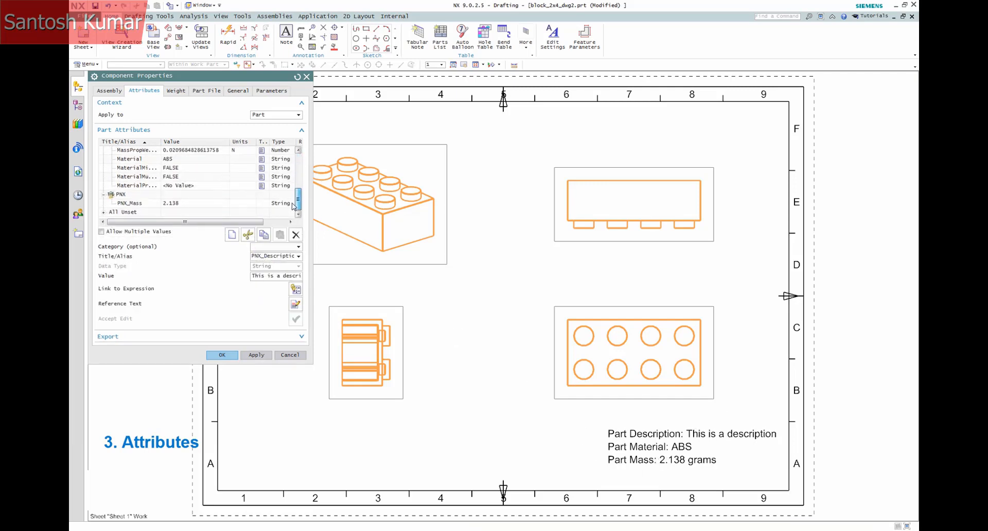
left_click(143, 205)
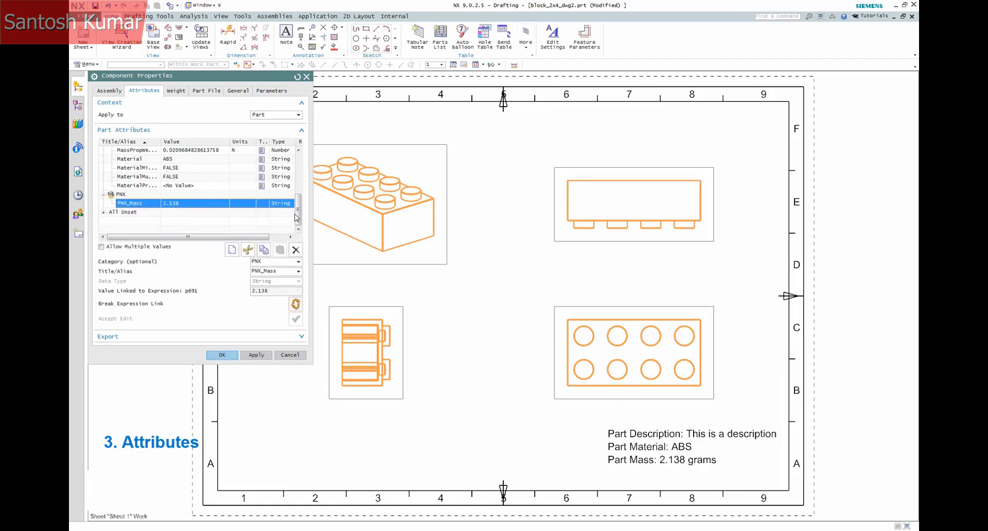
left_click_drag(296, 218, 298, 173)
left_click(136, 159)
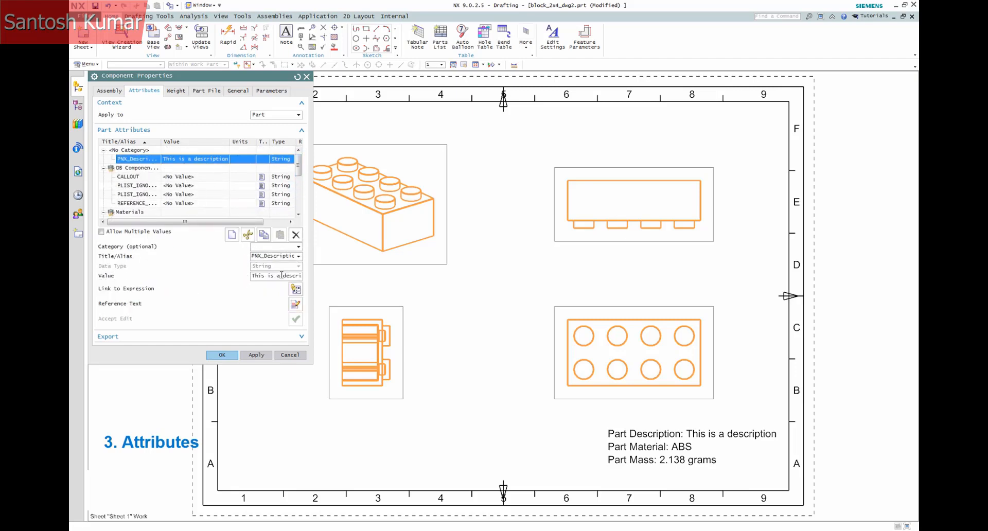
left_click_drag(285, 276, 187, 290)
type("A")
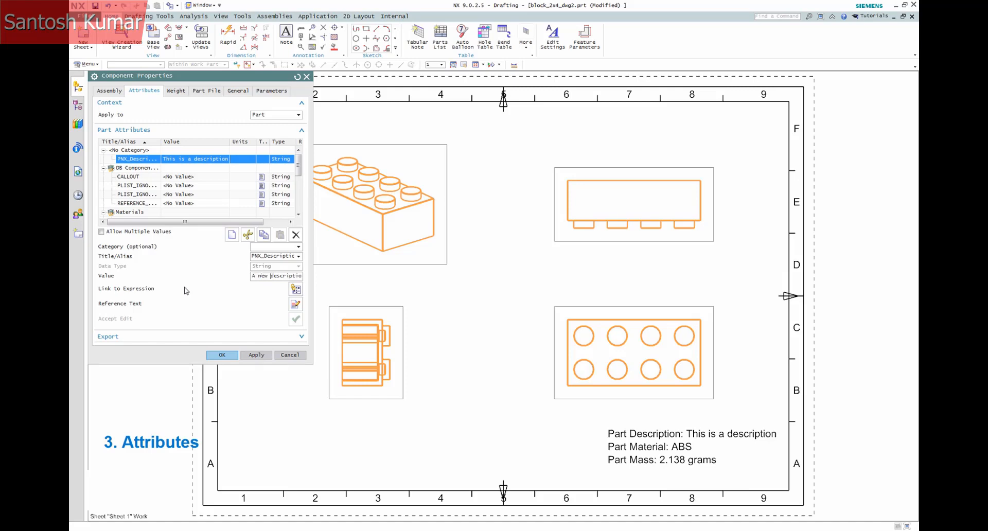
left_click(256, 355)
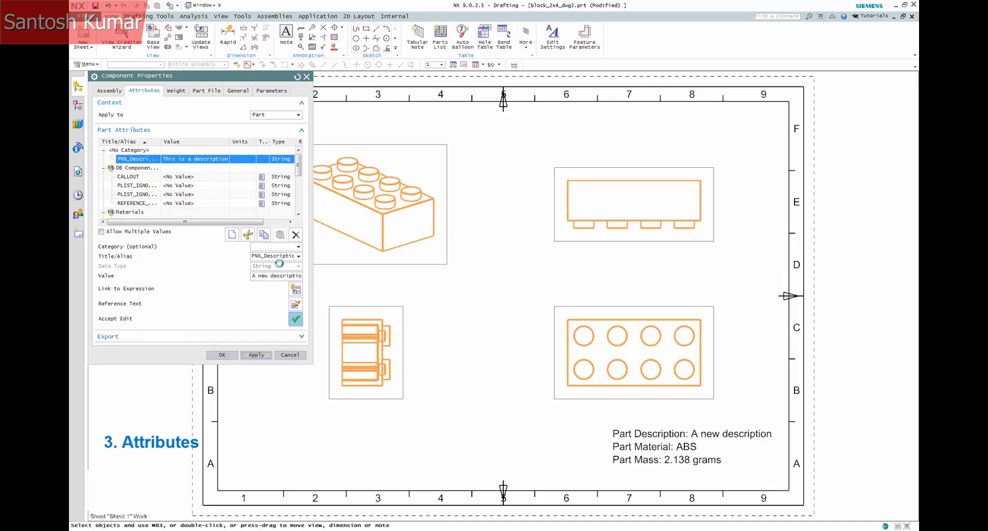
left_click(222, 355)
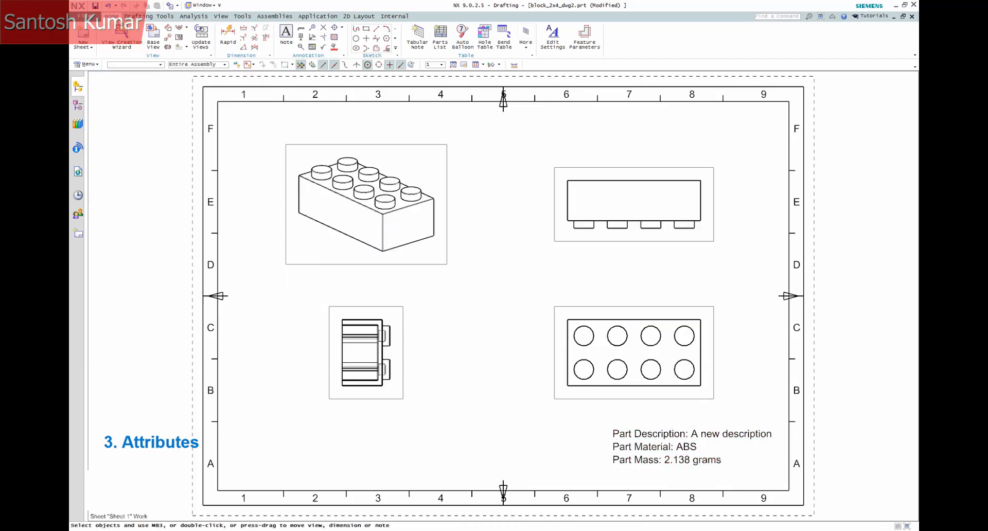
Open the block_2x4 component as the displayed part and switch to the Modeling application
left_click(79, 90)
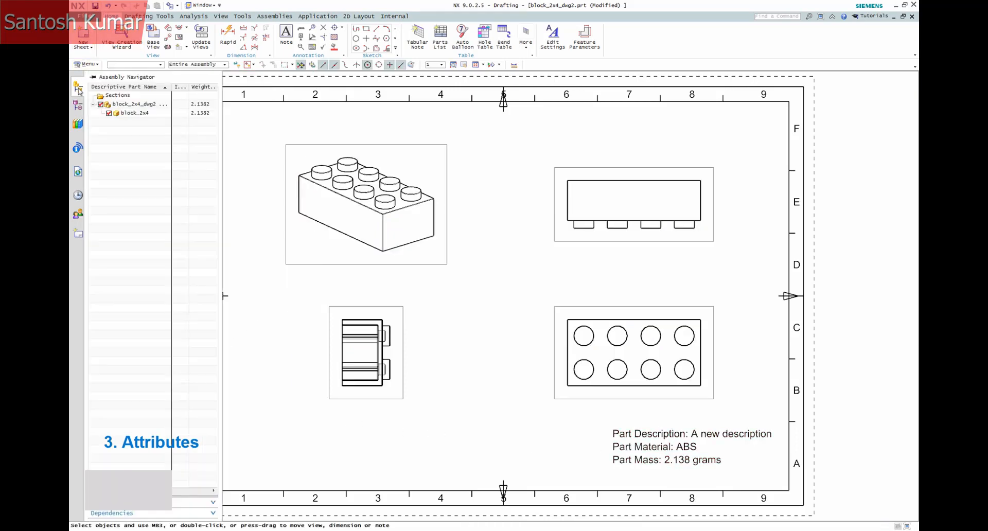
right_click(134, 114)
left_click(162, 118)
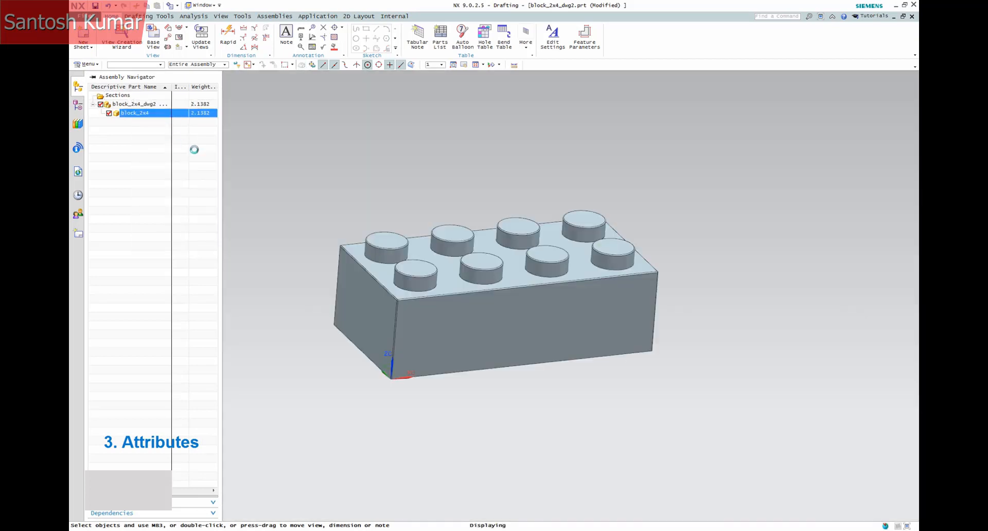
left_click(83, 16)
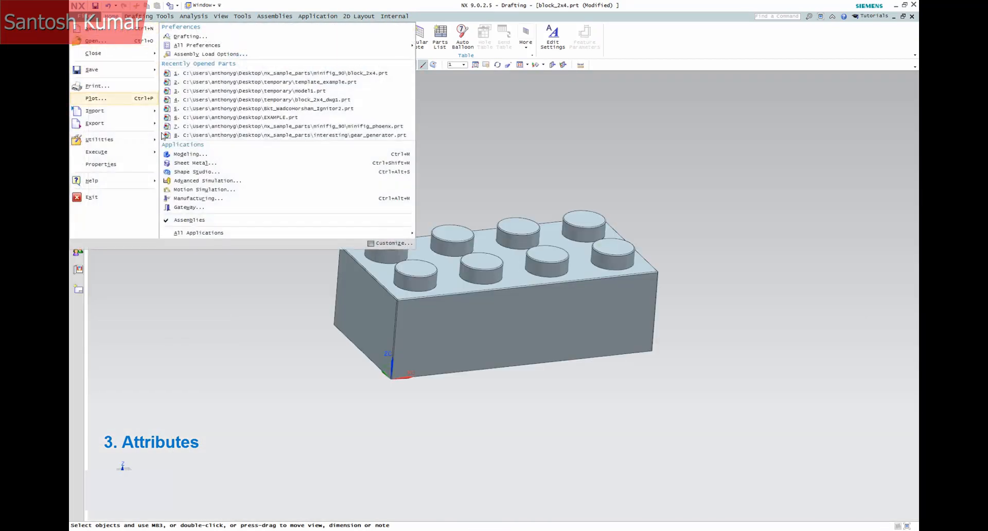
left_click(206, 160)
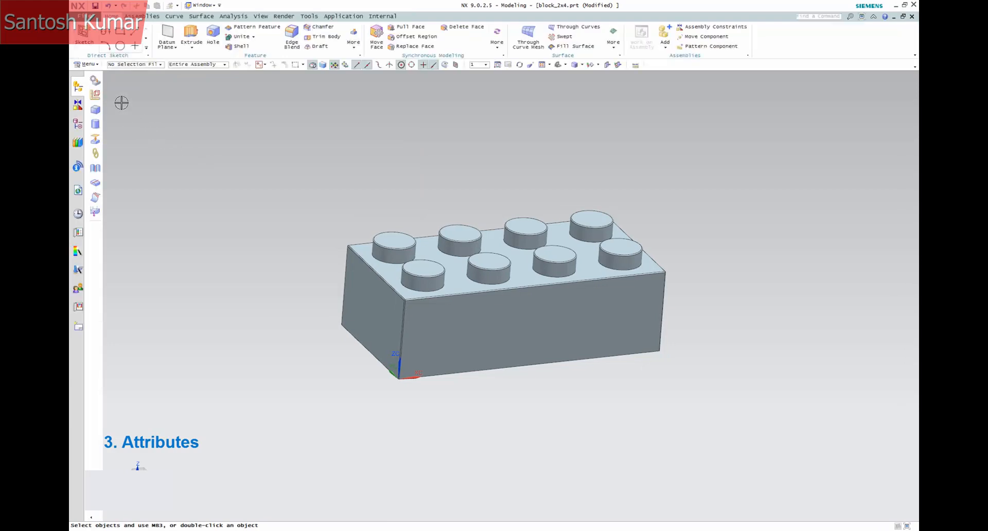
Assign the library material Aluminum_6061 to the block's solid body
left_click(309, 16)
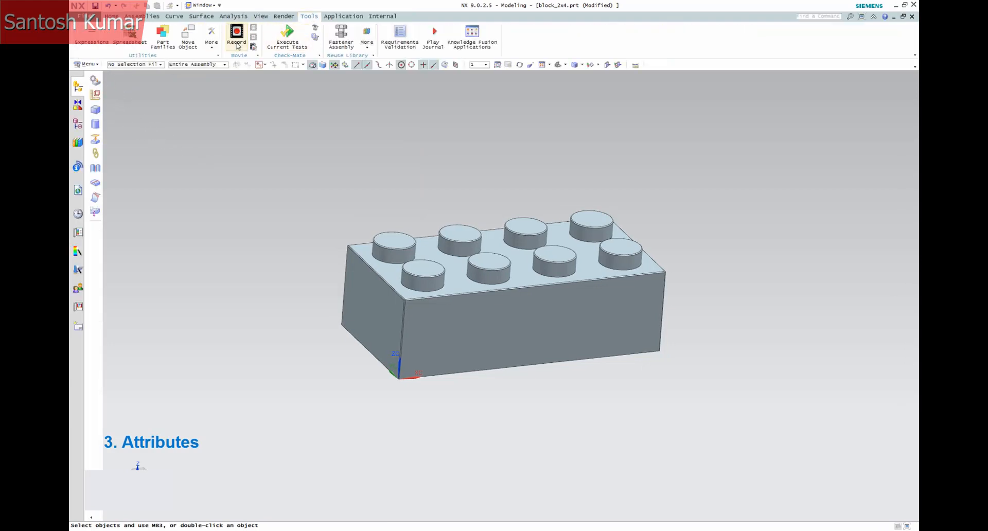
left_click(212, 38)
left_click(238, 150)
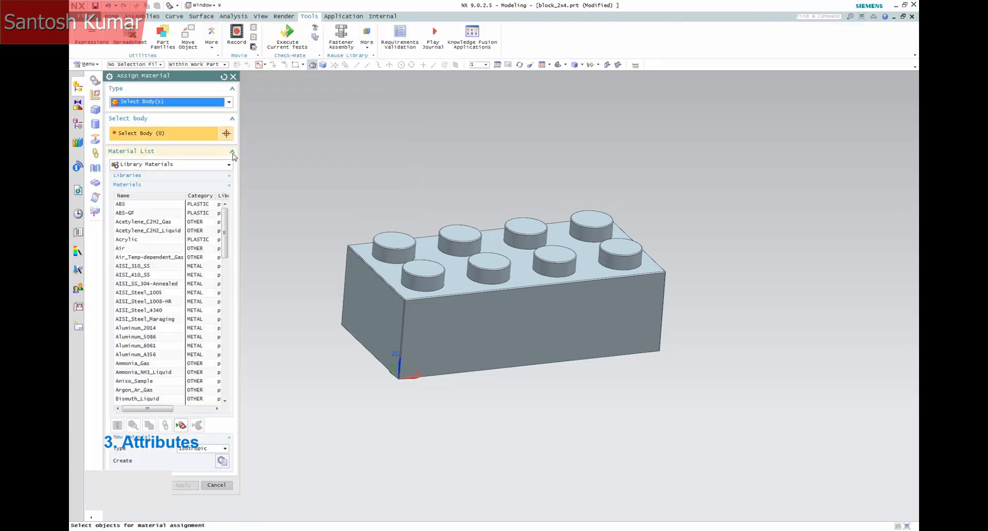
left_click(157, 346)
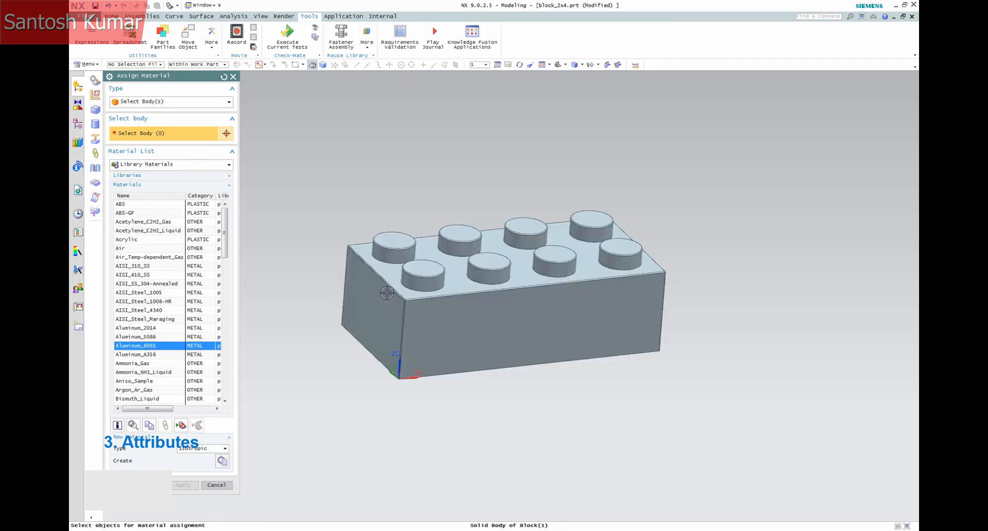
left_click(183, 485)
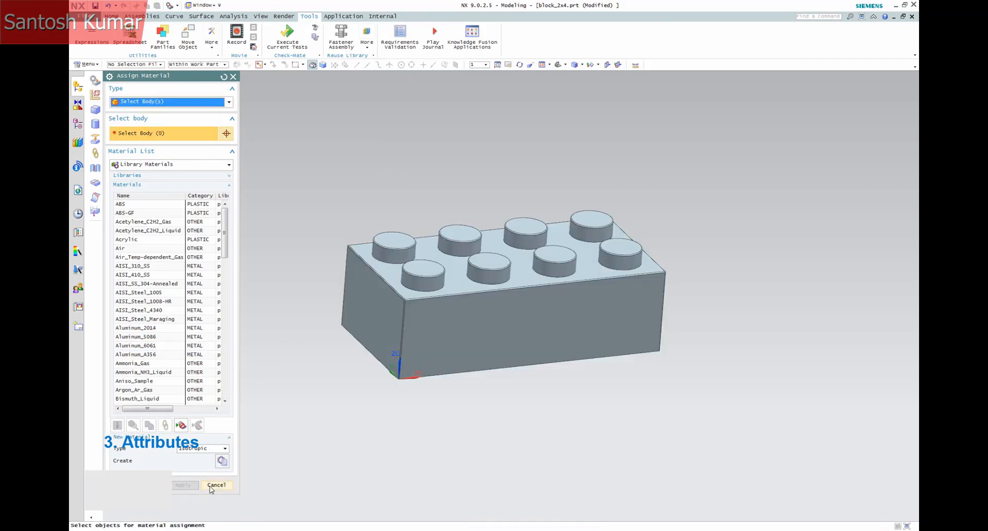
left_click(217, 485)
Update the weight data in the block_2x4 part properties, apply it, and check the mass and Material attributes
left_click(82, 16)
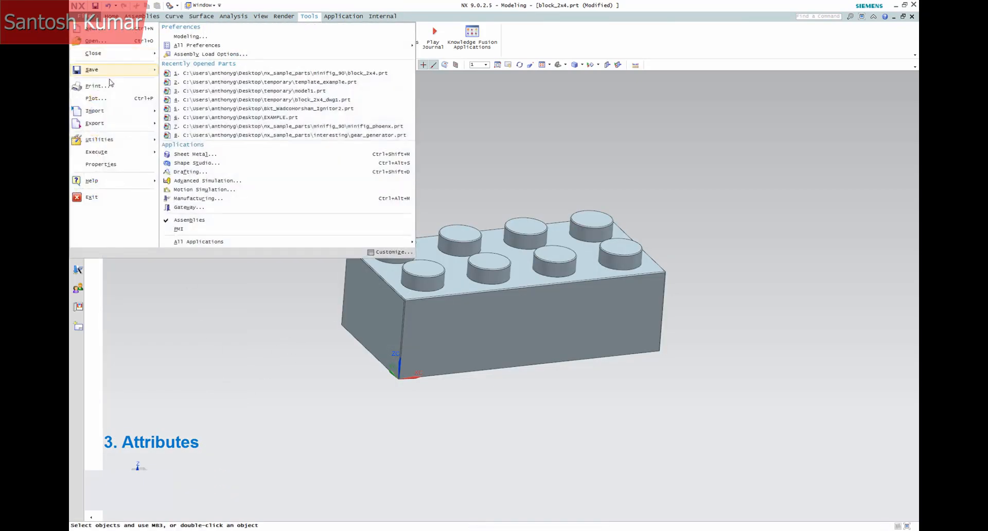
left_click(118, 166)
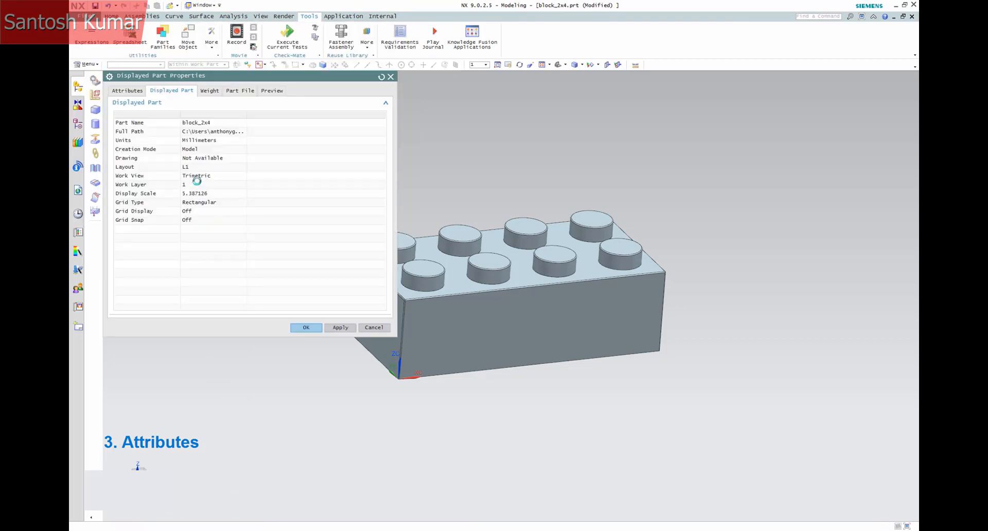
left_click(210, 91)
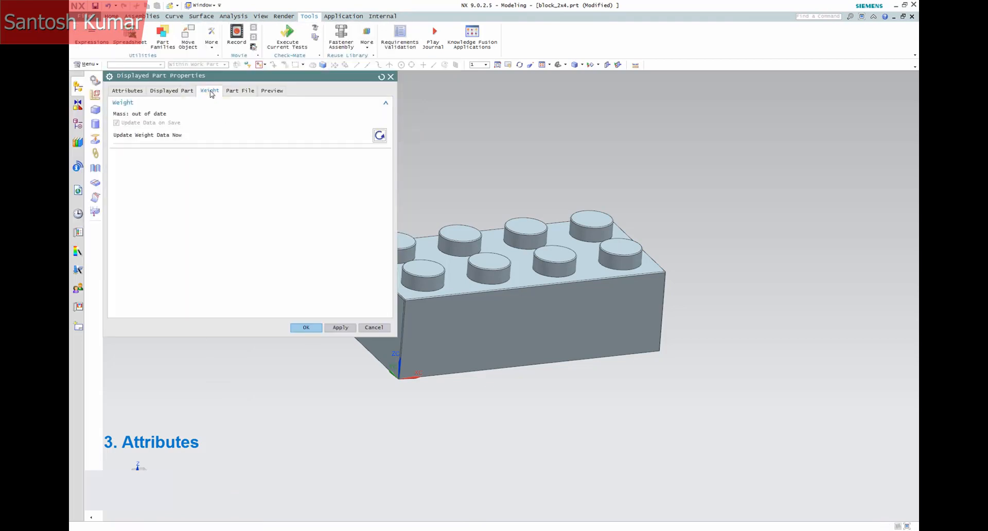
left_click(379, 135)
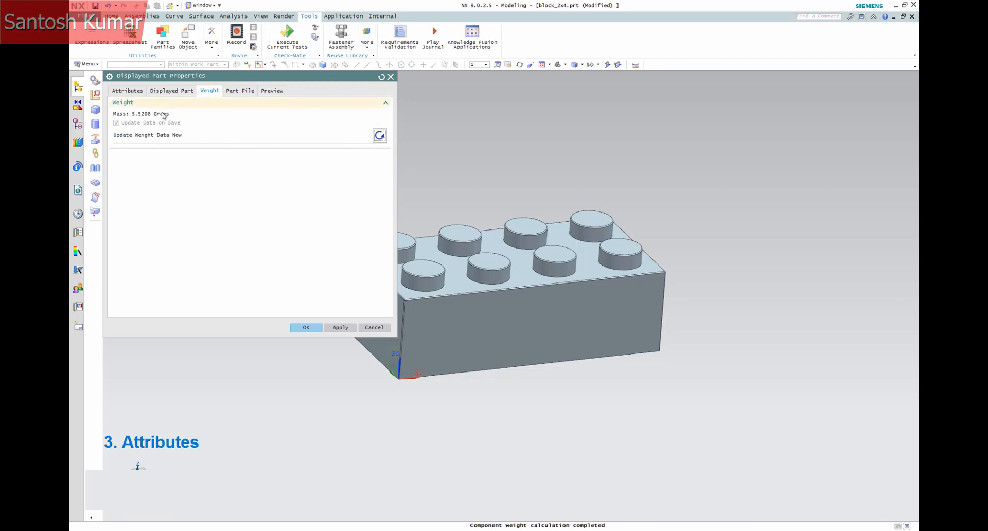
left_click(340, 327)
left_click(129, 91)
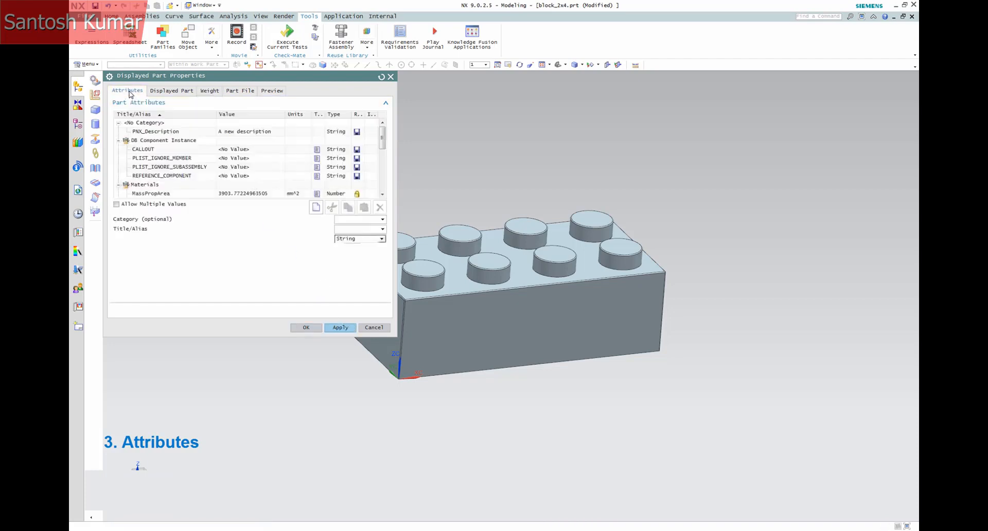
left_click_drag(383, 139, 383, 153)
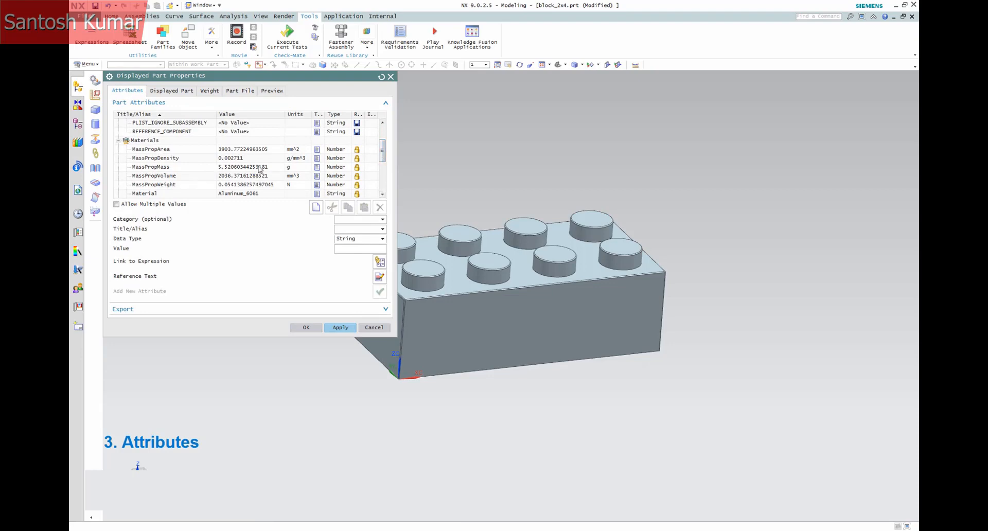
left_click(306, 328)
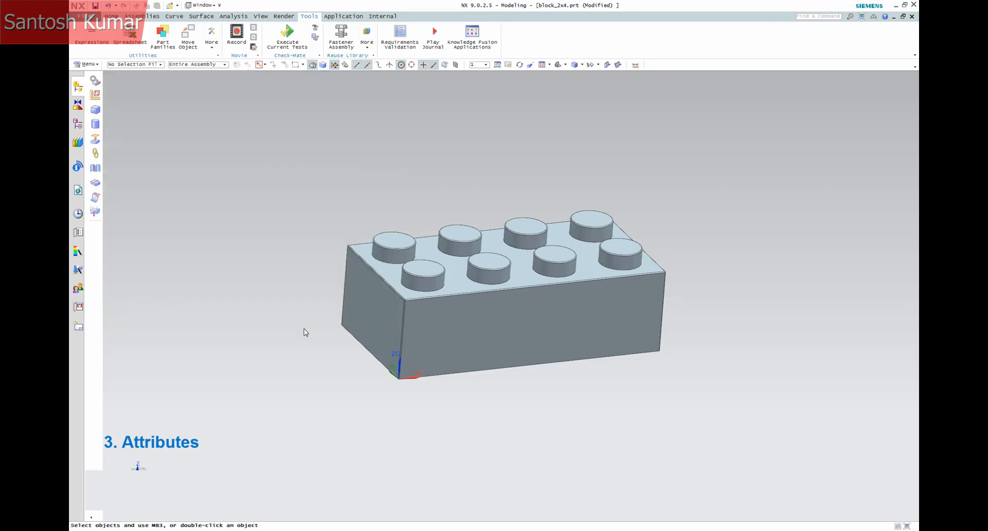
Return to the block_2x4_dwg2.prt drawing and switch to the Drafting application to check its note
left_click(213, 6)
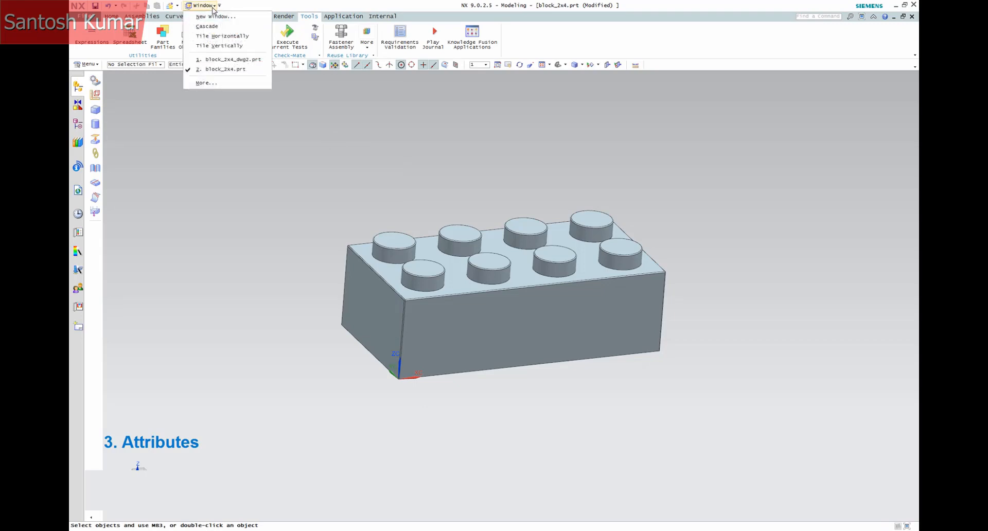
left_click(218, 60)
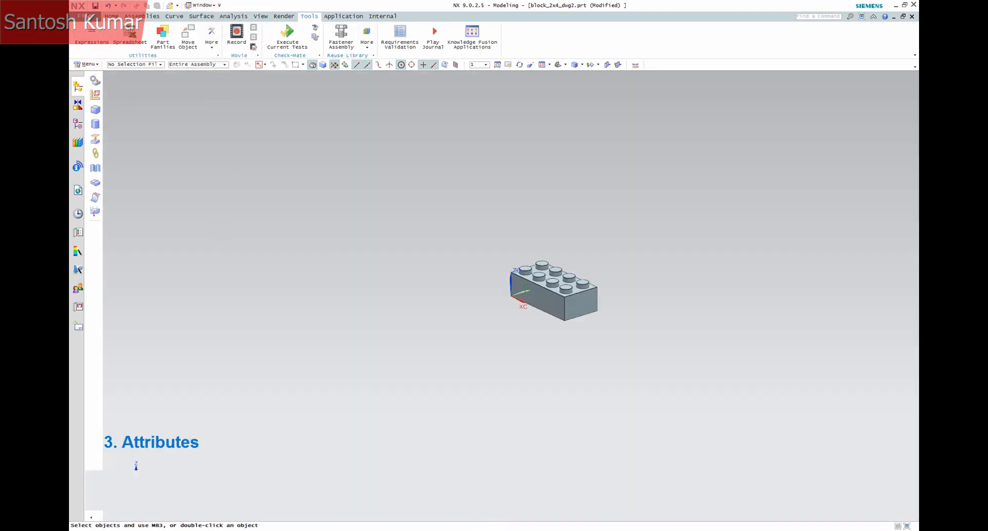
left_click(82, 16)
left_click(186, 172)
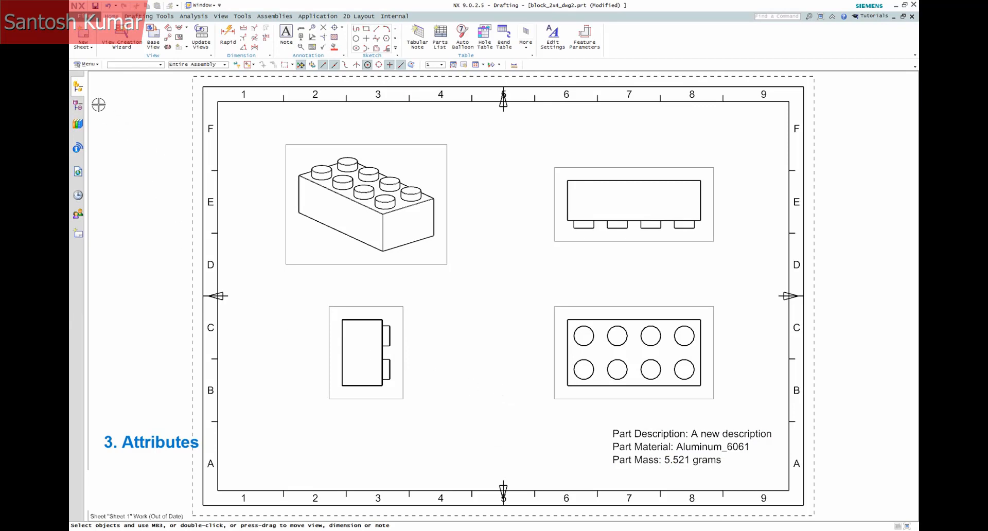
left_click(79, 87)
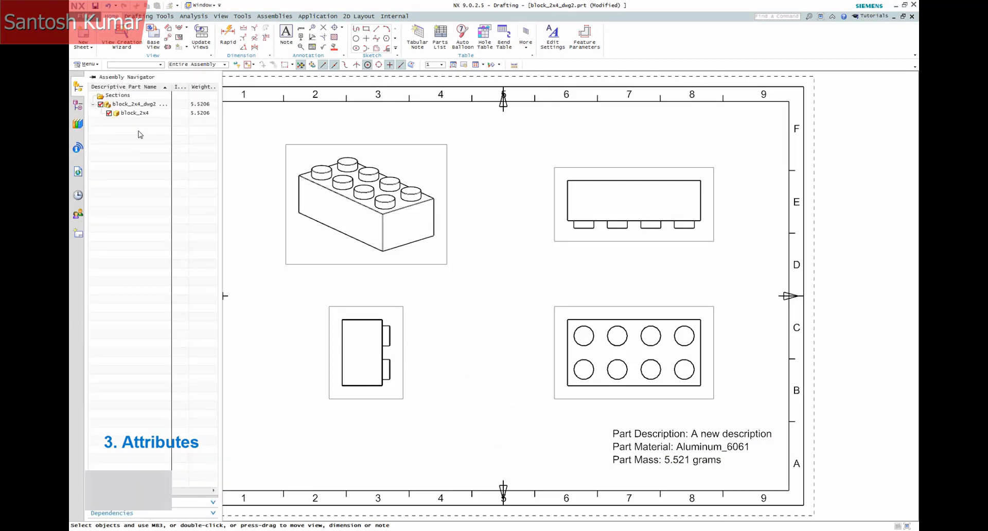
left_click(247, 160)
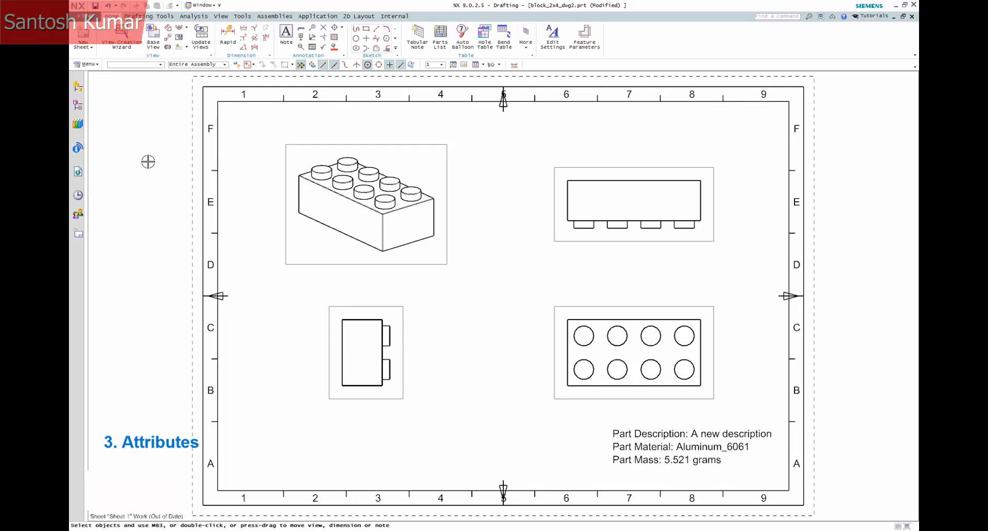